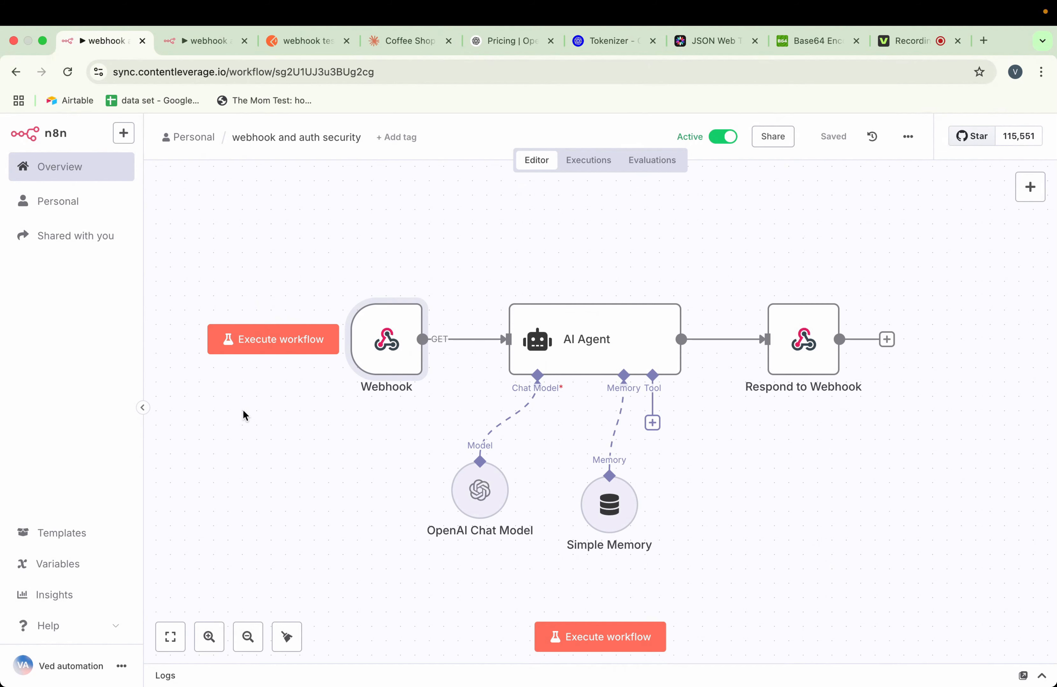
Compare the webhook and auth security workflow in n8n with the NCA Coffee Shop flow diagram in the Claude artifact
scroll(243, 412, down, 2)
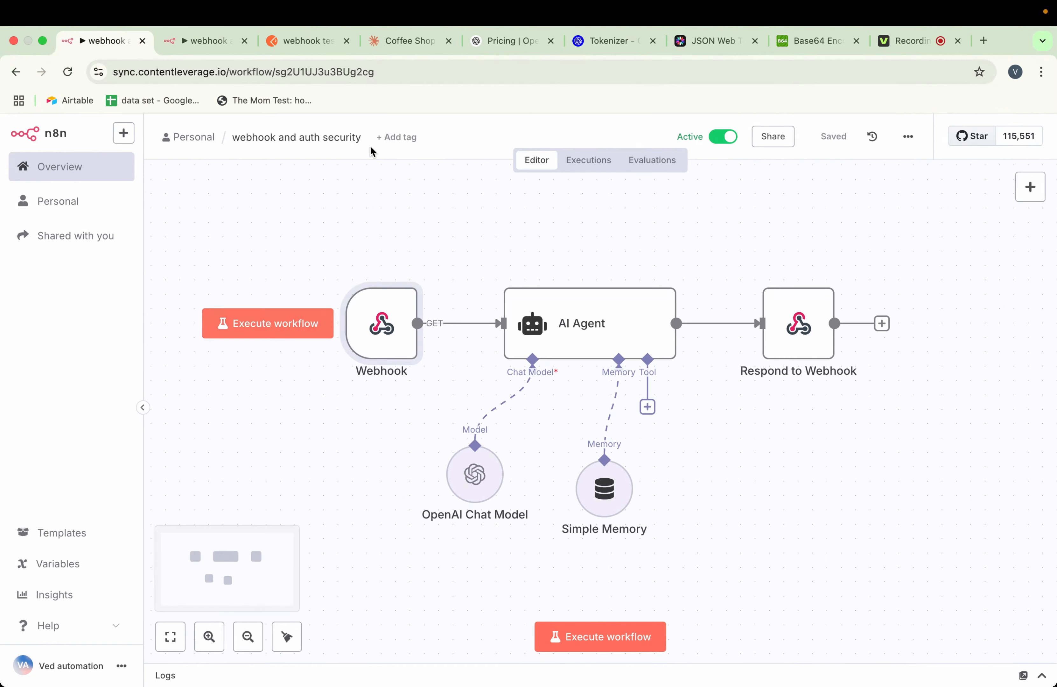
click(392, 44)
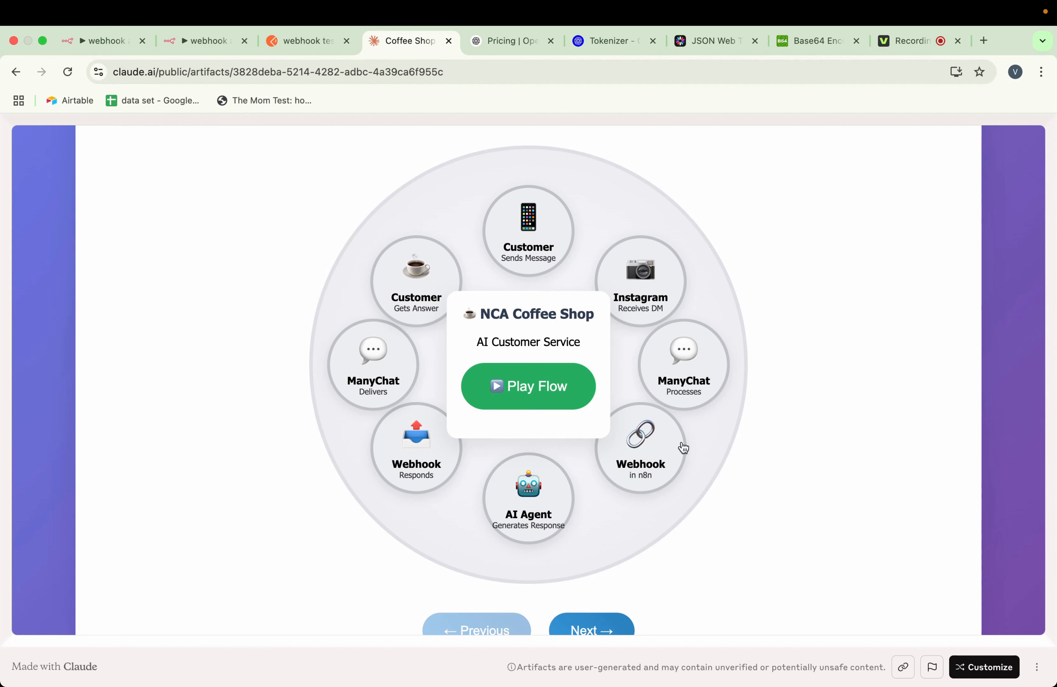
click(107, 44)
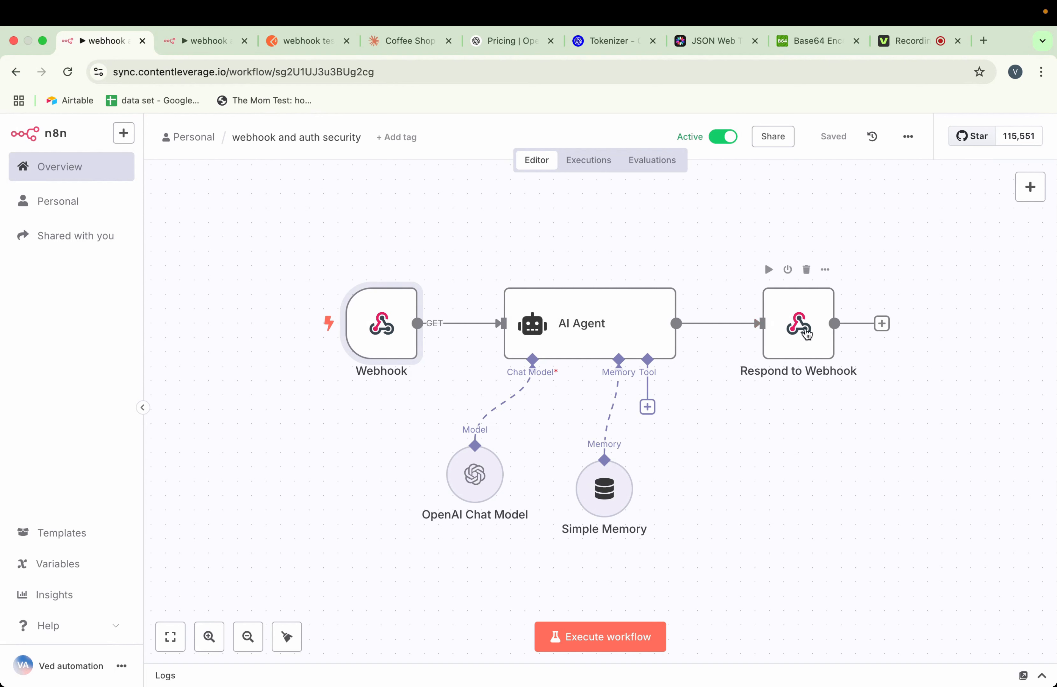
click(398, 42)
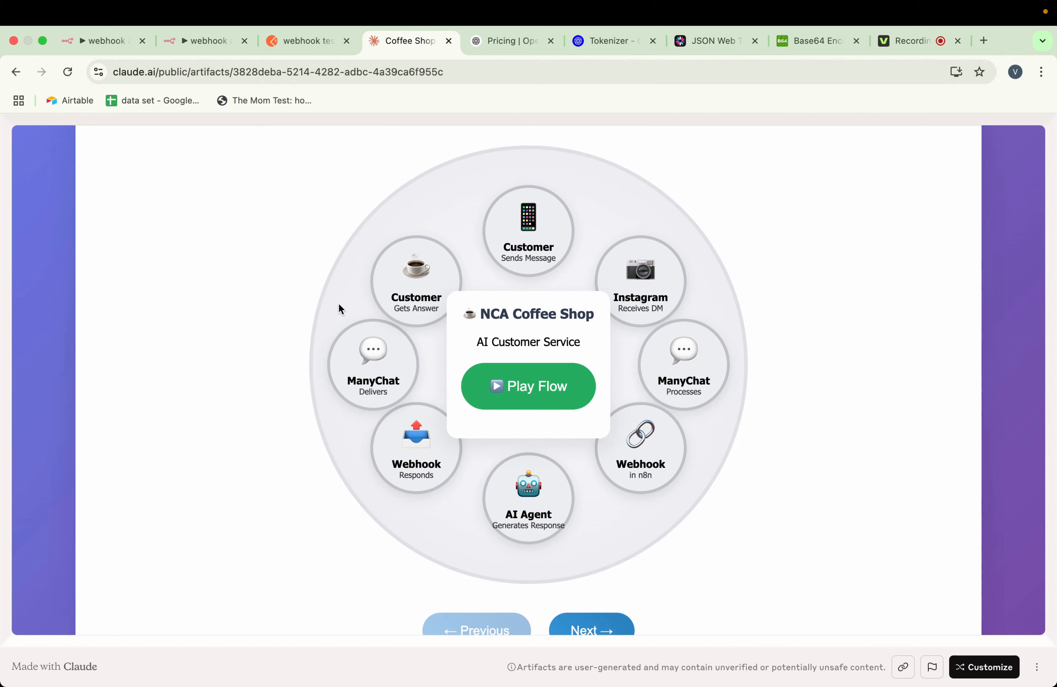
click(91, 40)
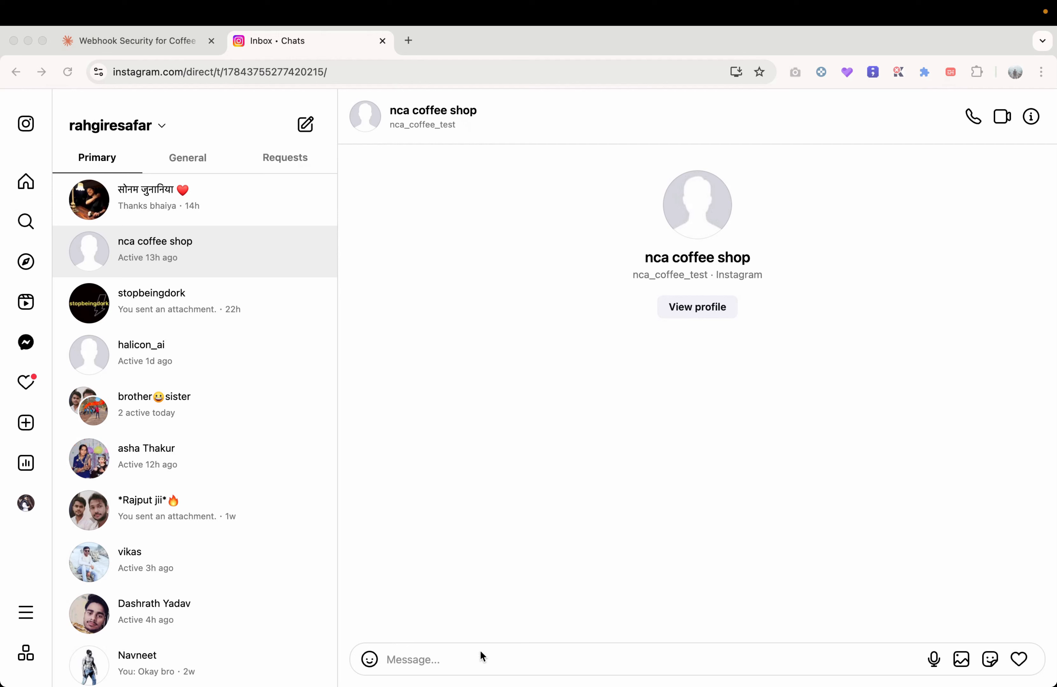
Send the nca coffee shop a message on Instagram saying hello and introducing the sender by first name
click(475, 657)
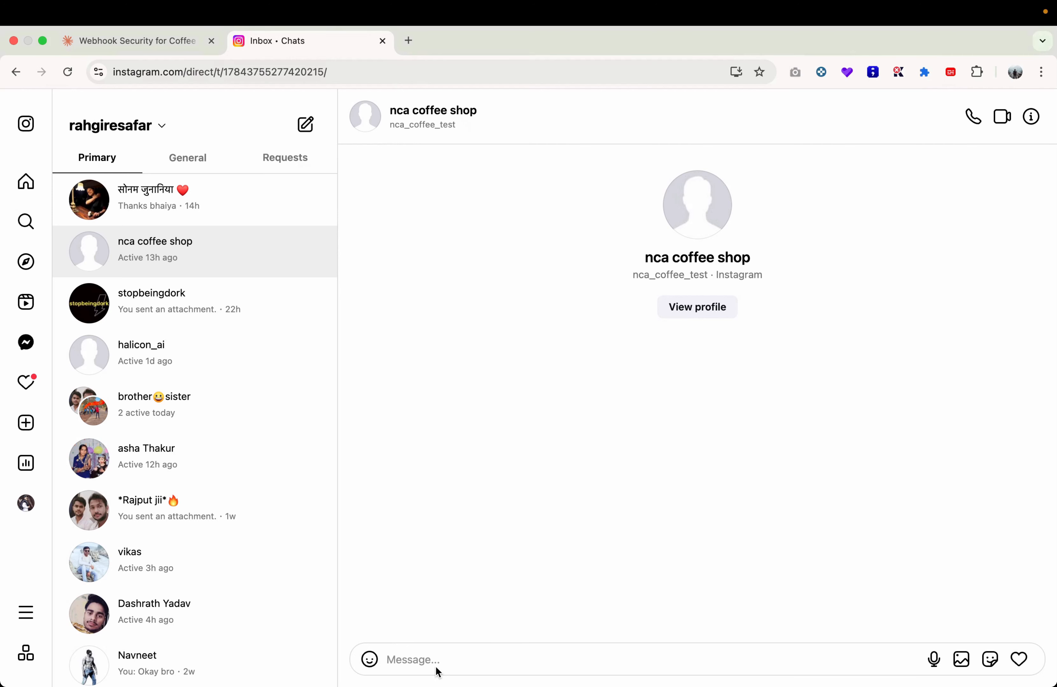
click(417, 658)
text(He)
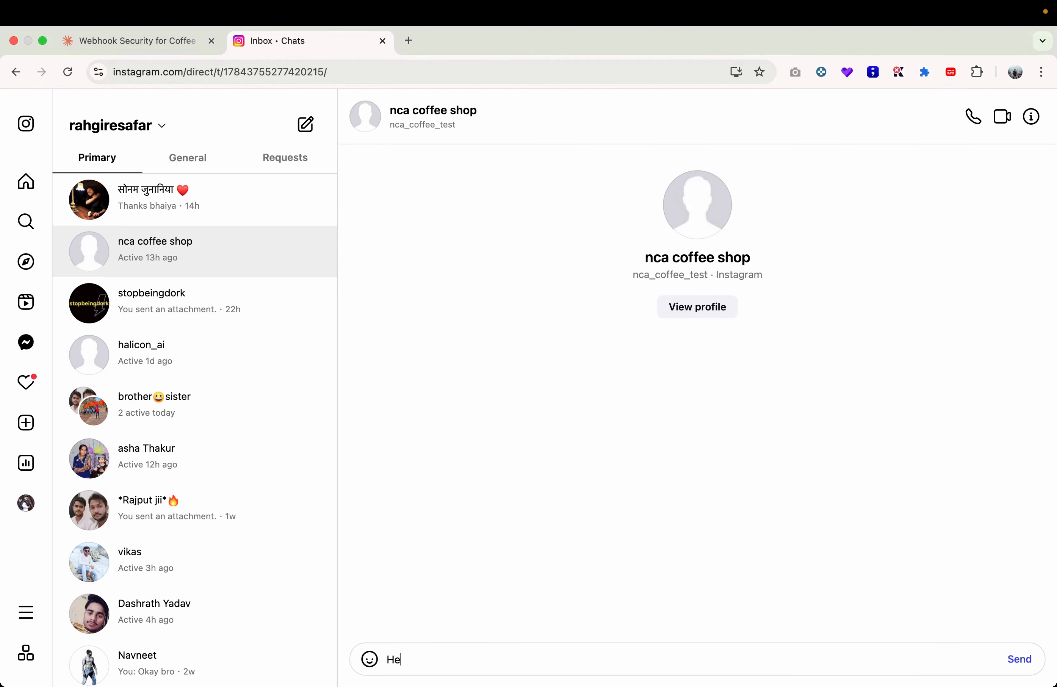
text(llo myself ved)
key(Return)
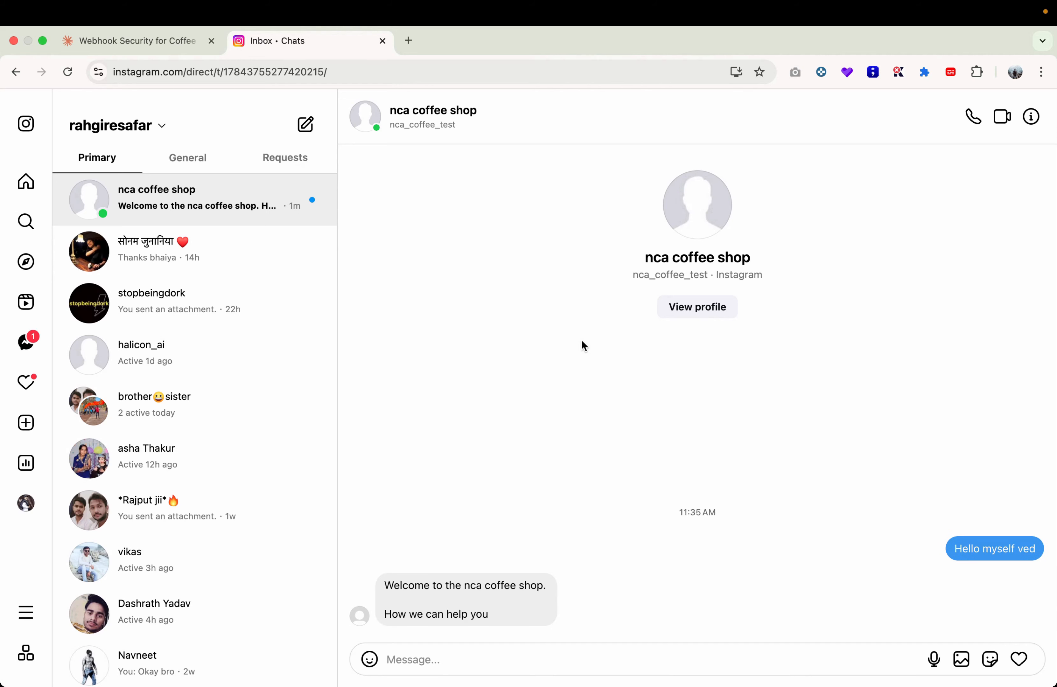
mouse_move(543, 576)
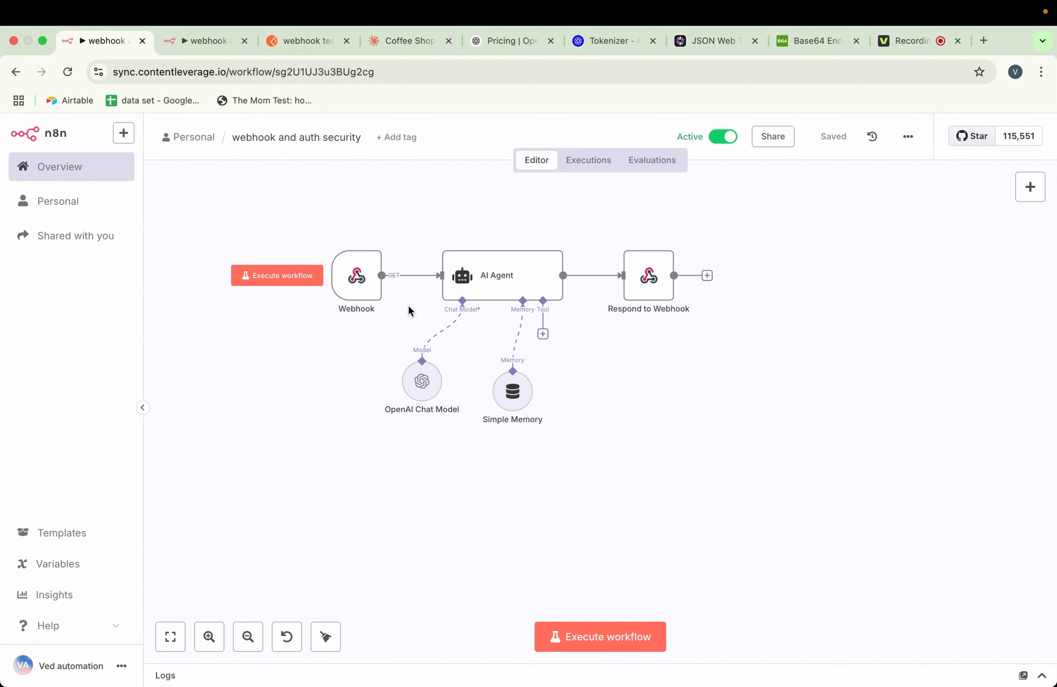
In n8n, inspect the Webhook node's settings and its production URL, and return to the canvas
double_click(361, 293)
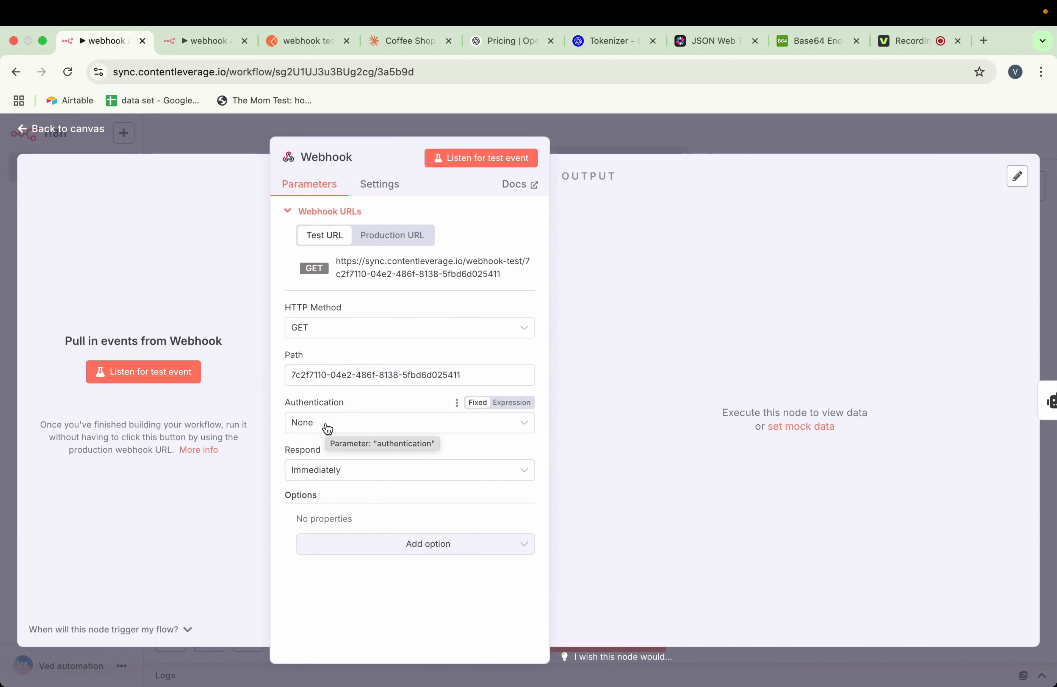
click(392, 235)
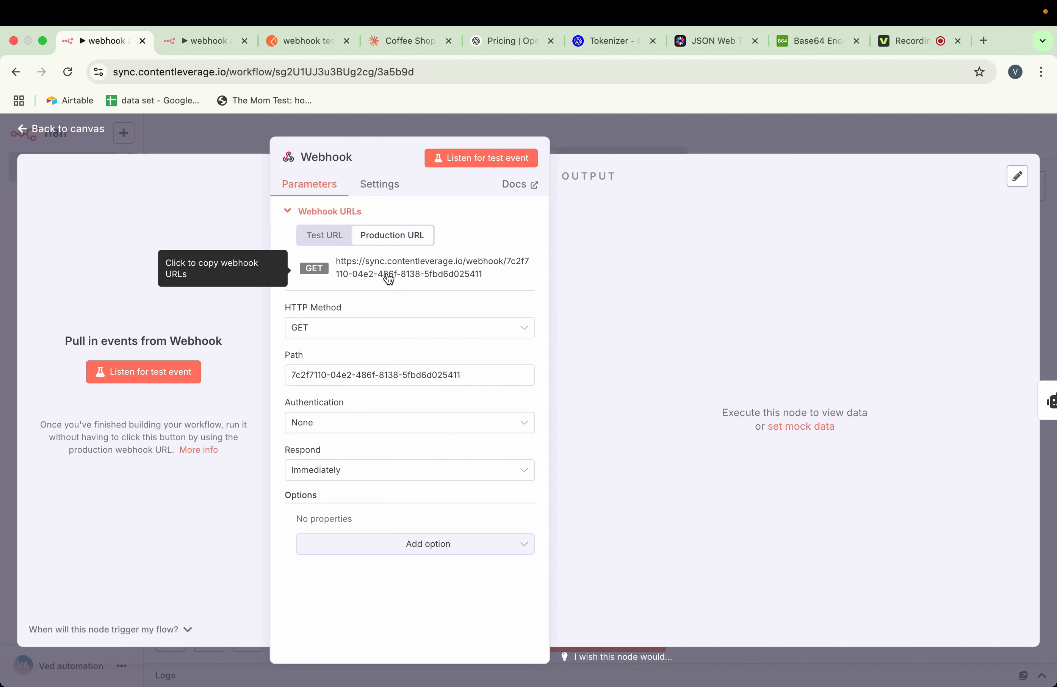
click(662, 128)
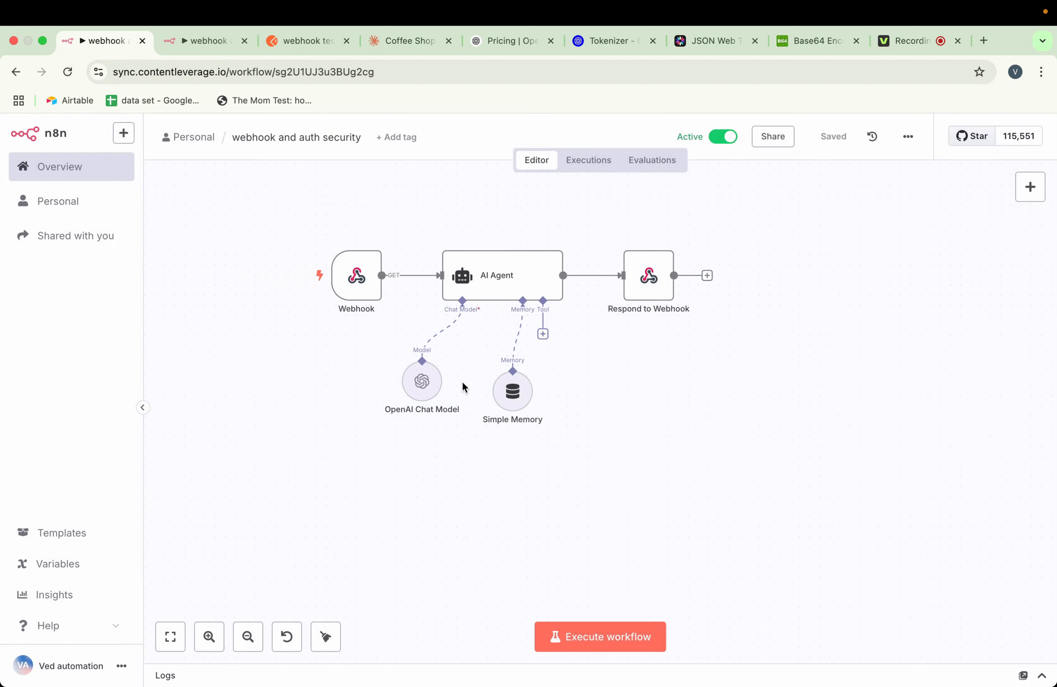
Check which model the OpenAI Chat Model node uses and look up GPT-4.1 on OpenAI's pricing page
mouse_move(496, 283)
click(436, 350)
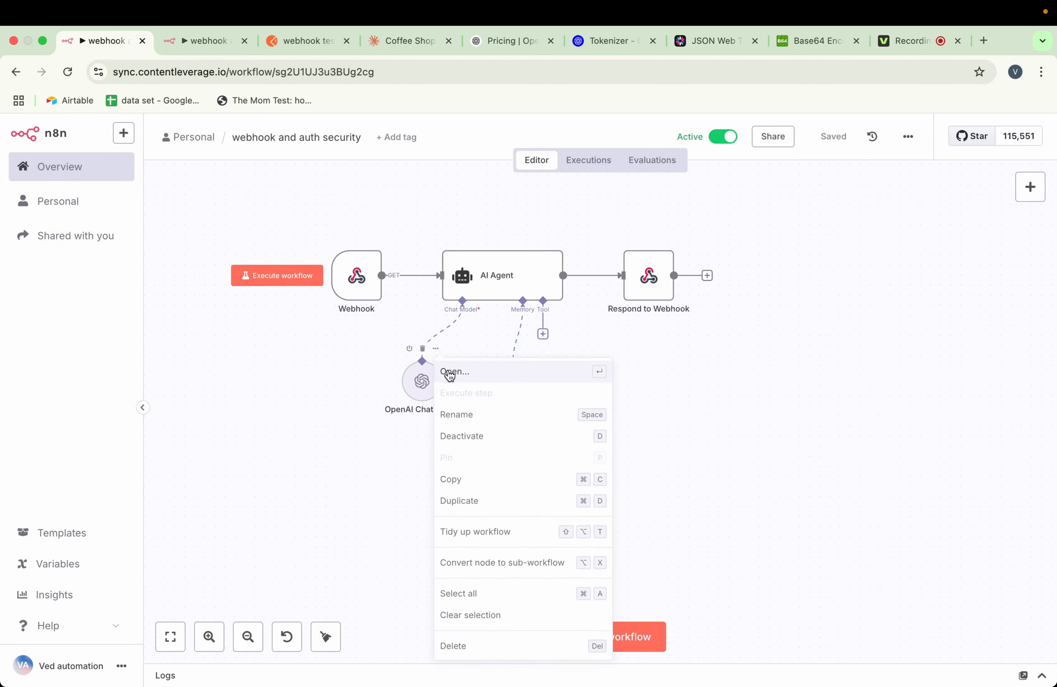
click(448, 369)
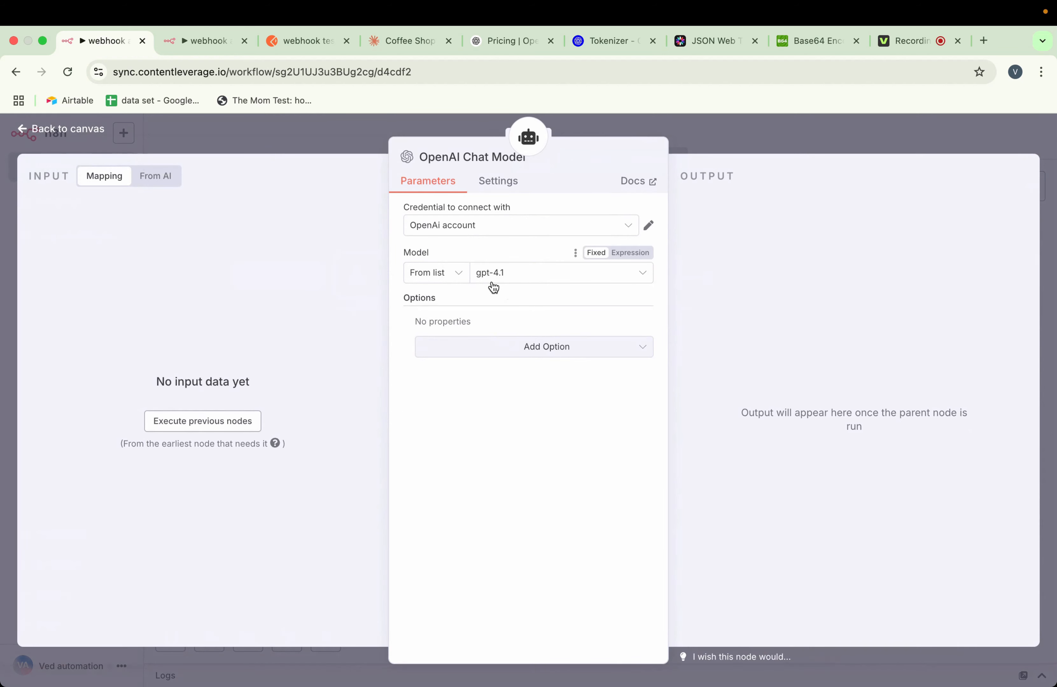
click(720, 139)
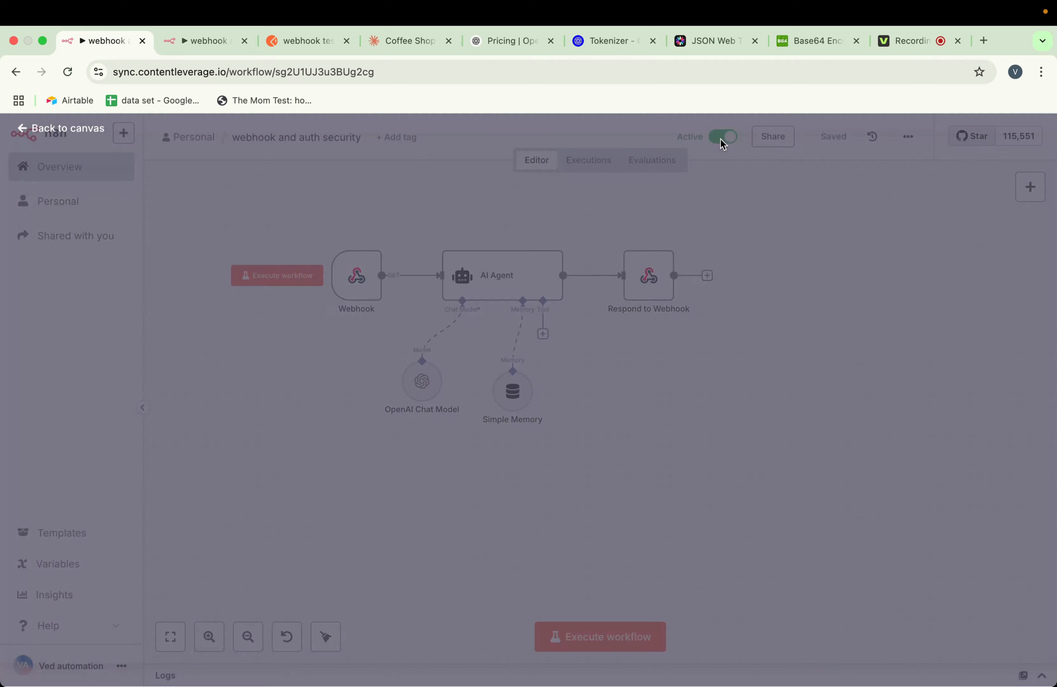
click(510, 48)
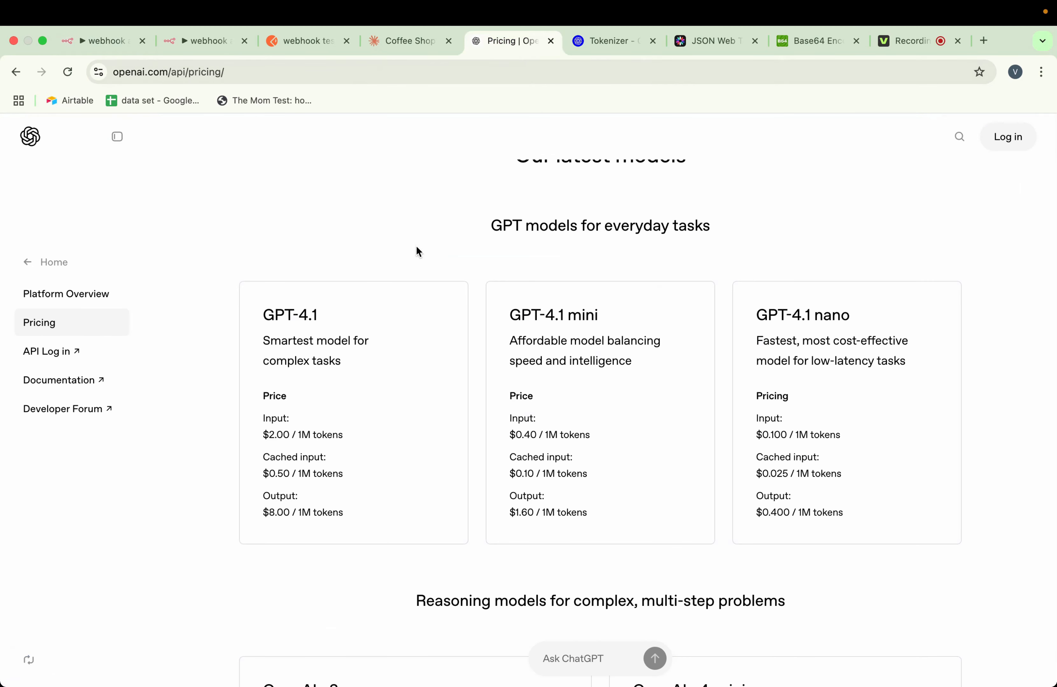
drag(322, 316, 262, 317)
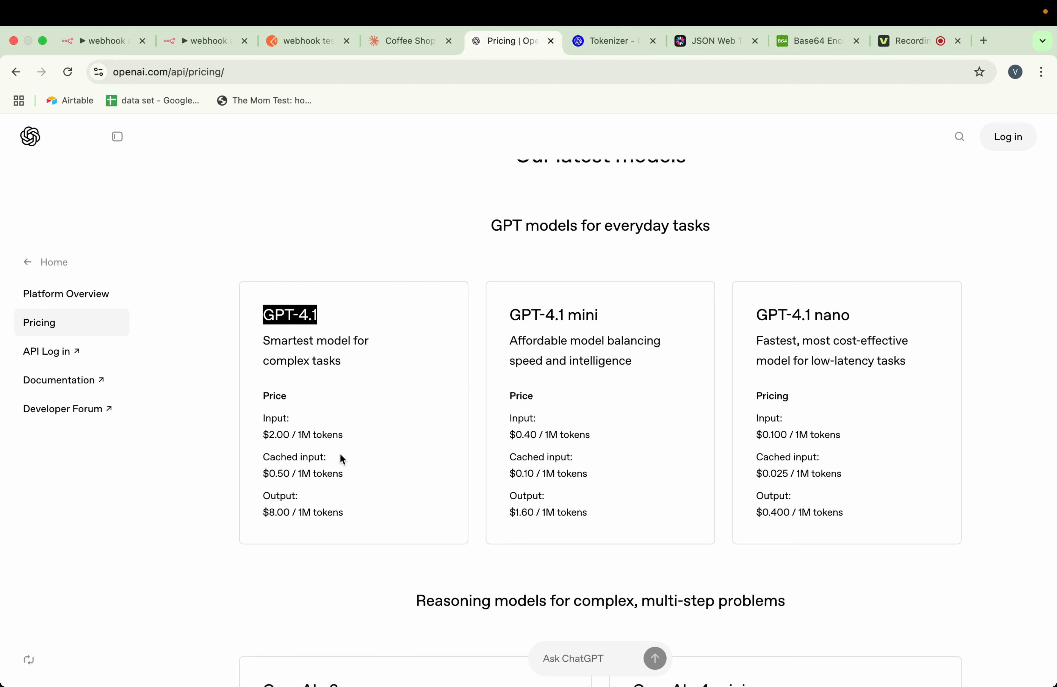
Copy the production URL of the Webhook node in the n8n workflow and return to the canvas
key(super+1)
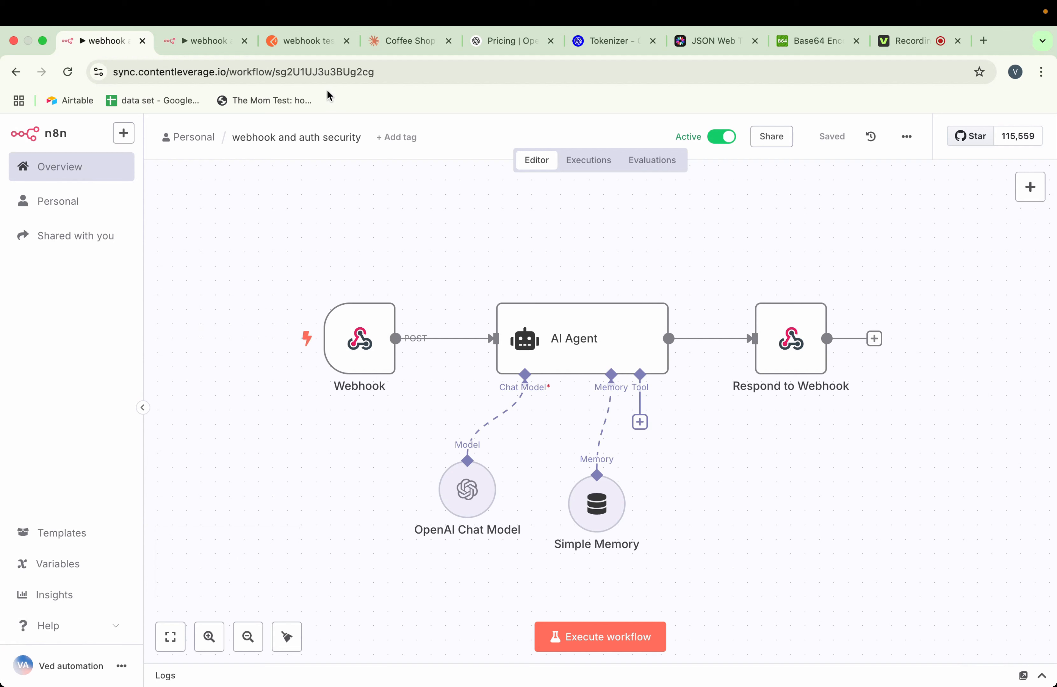
click(386, 286)
click(400, 302)
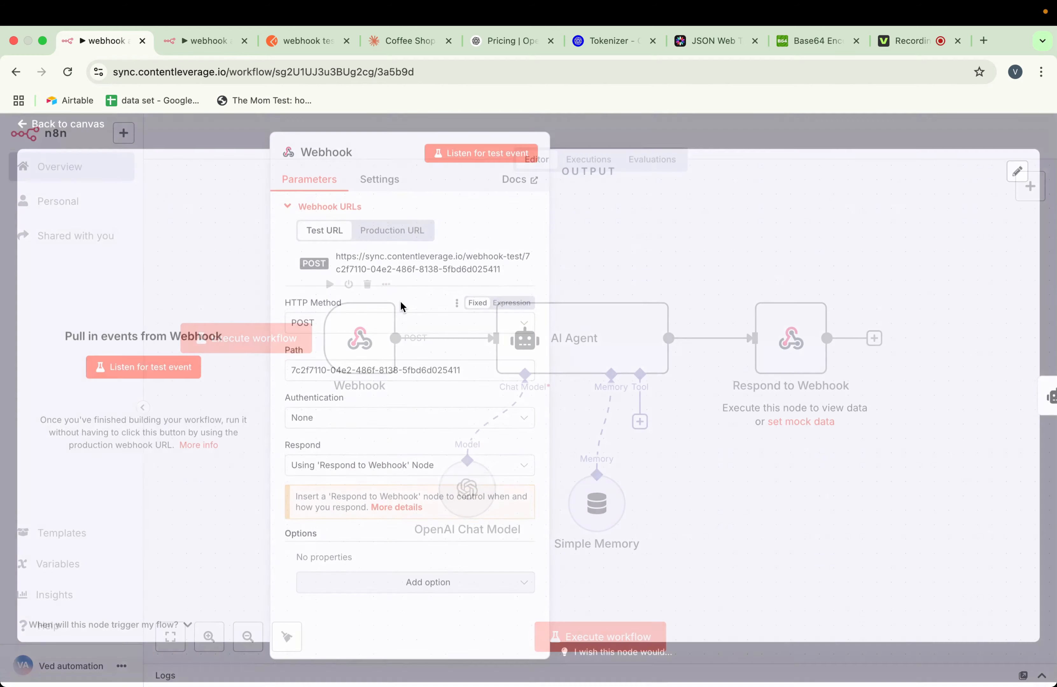
click(388, 236)
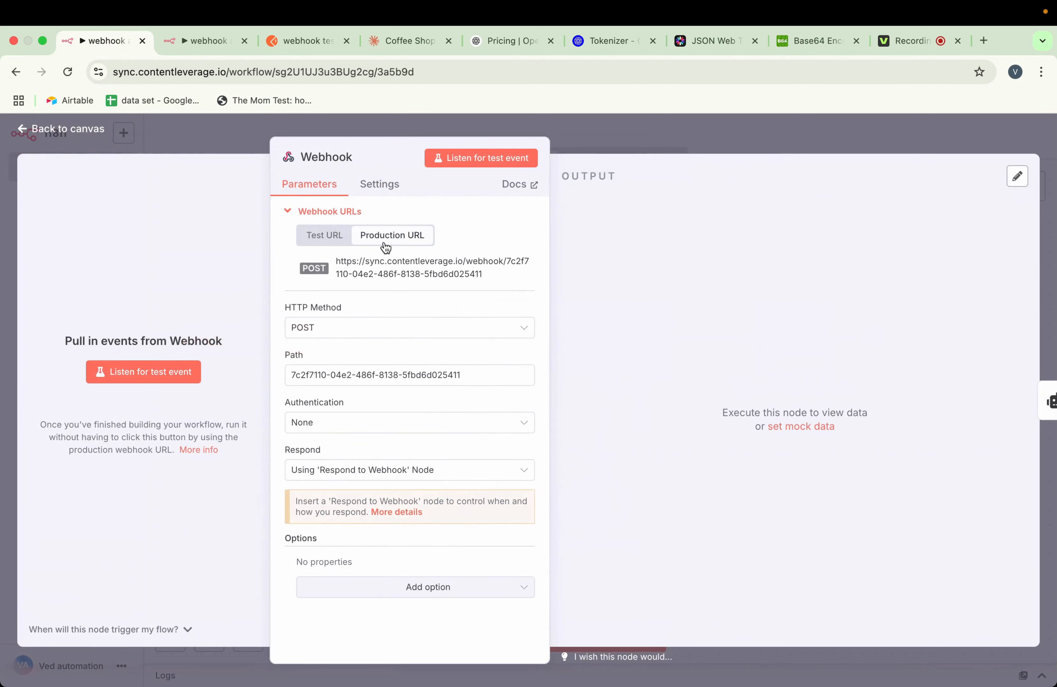
click(401, 270)
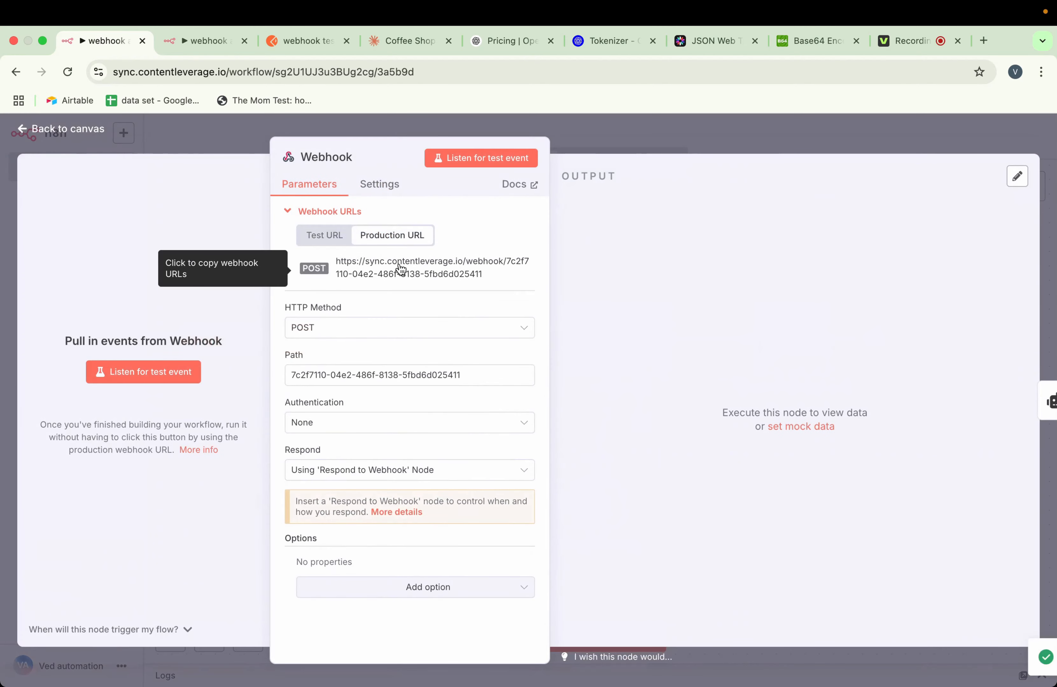
click(605, 133)
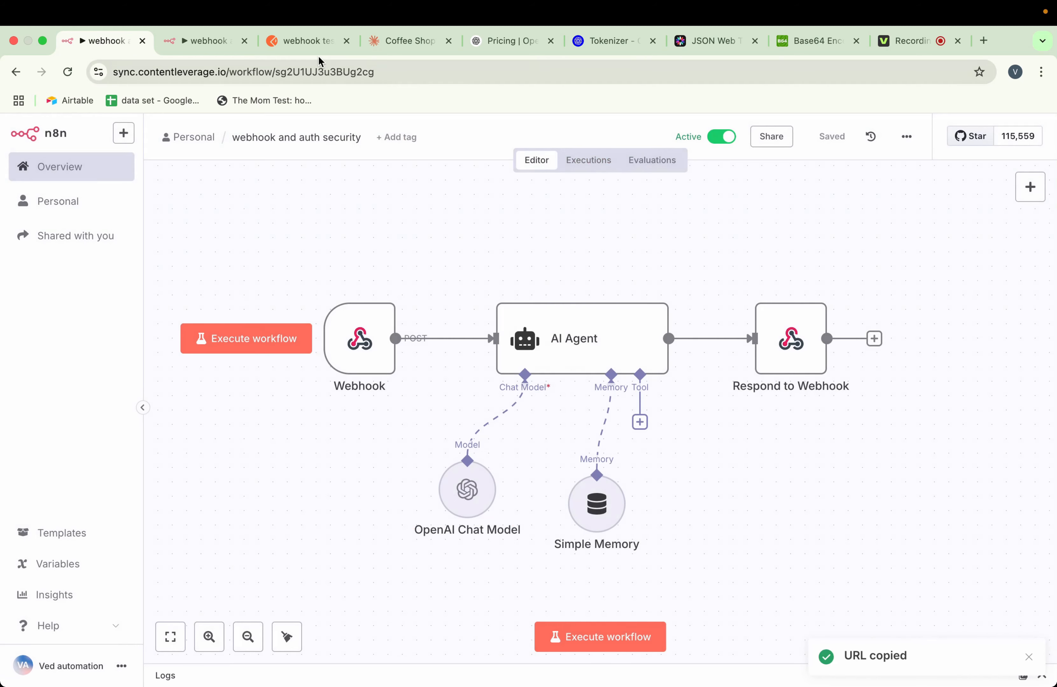
Paste the copied production URL into Postman's webhook test and auth request and send the POST request
click(308, 42)
click(428, 235)
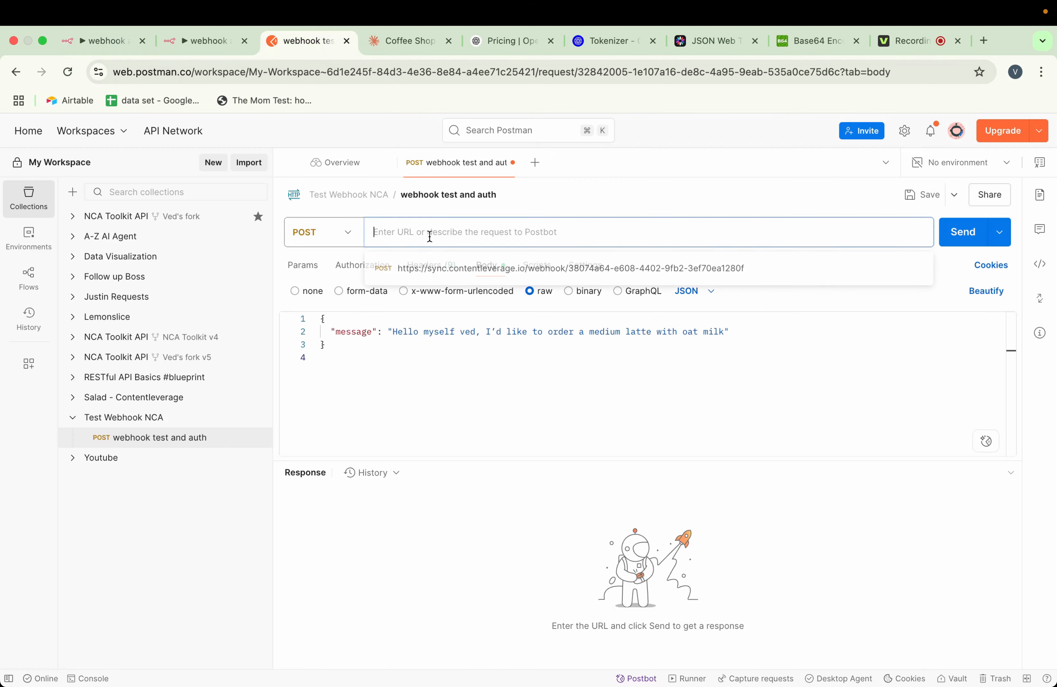
key(super+v)
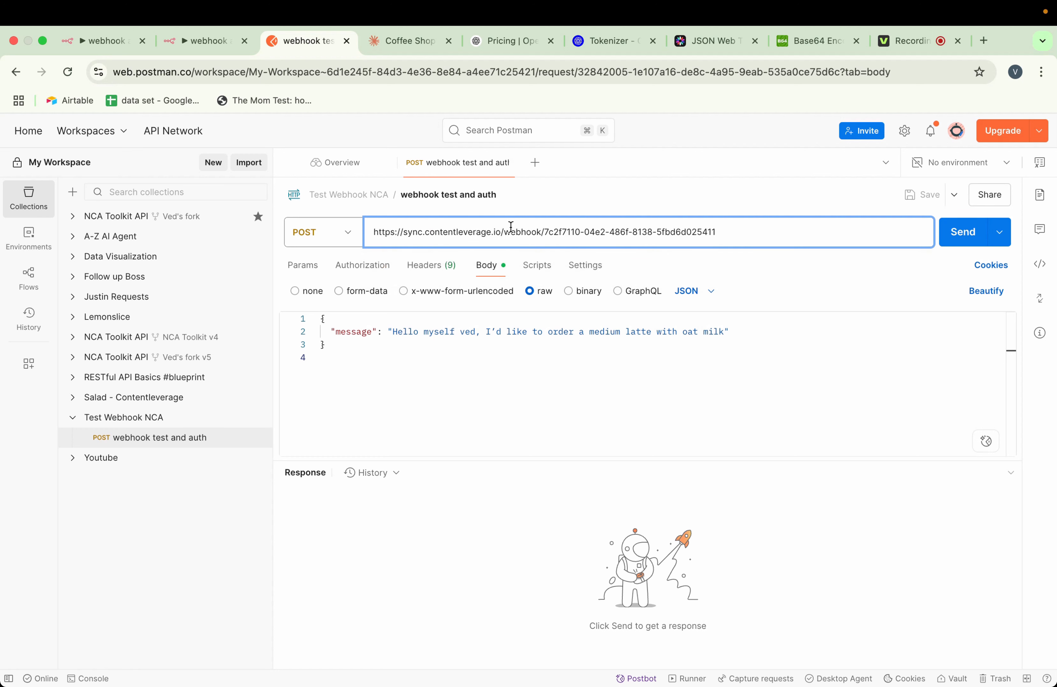
click(610, 196)
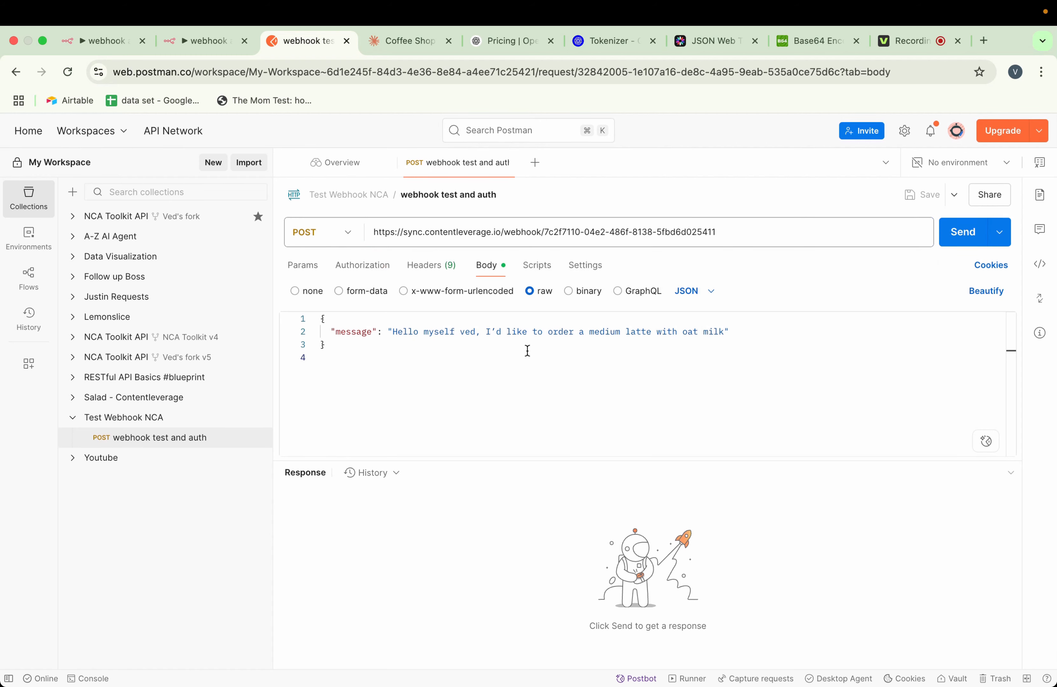
click(957, 239)
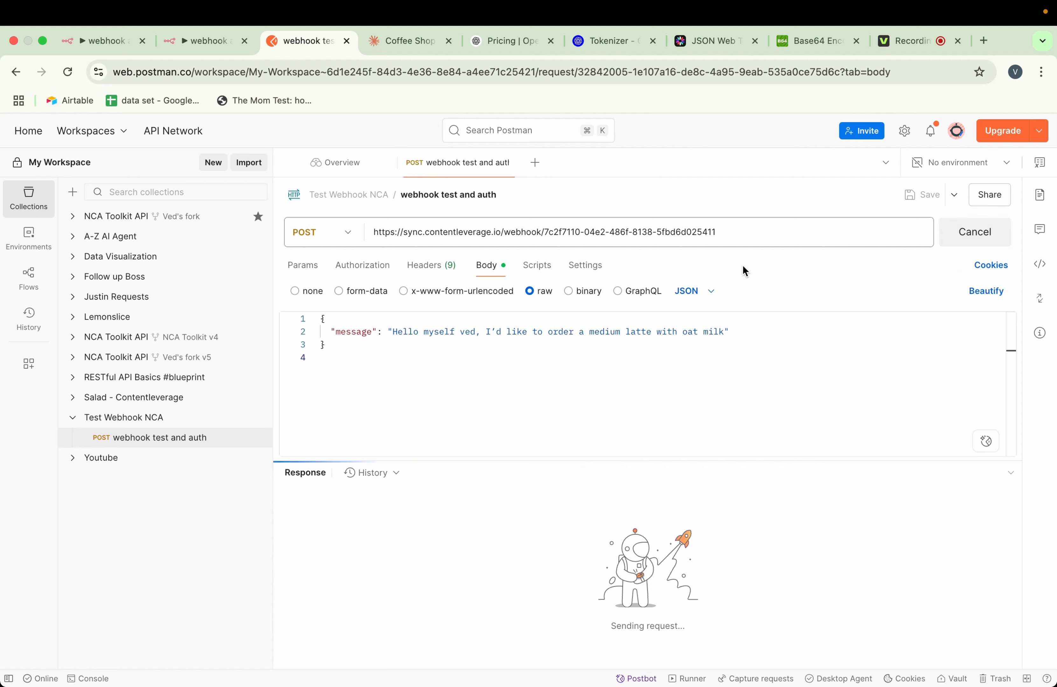
Check the newest execution in n8n, the response in Postman, and the workflow nodes that handled the request
click(208, 41)
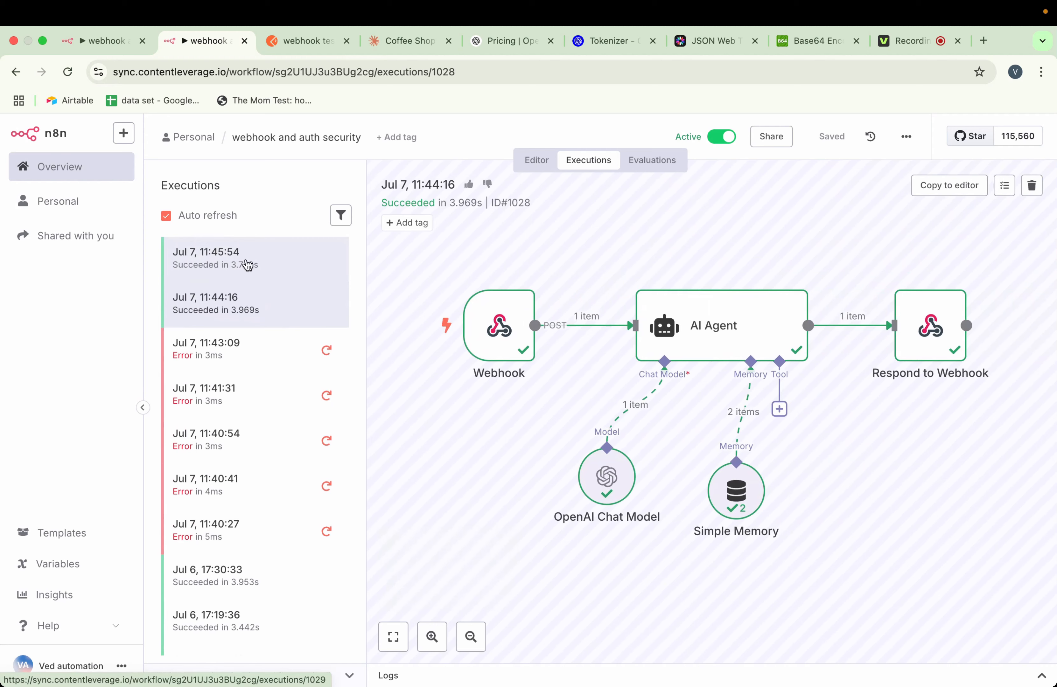
click(314, 50)
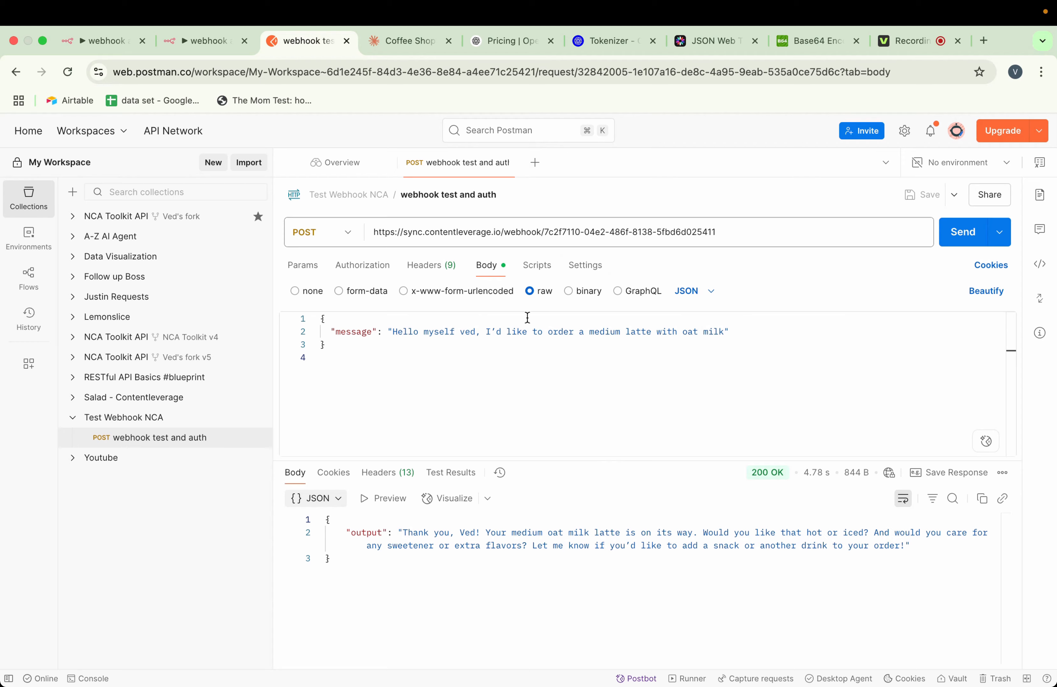
key(super+1)
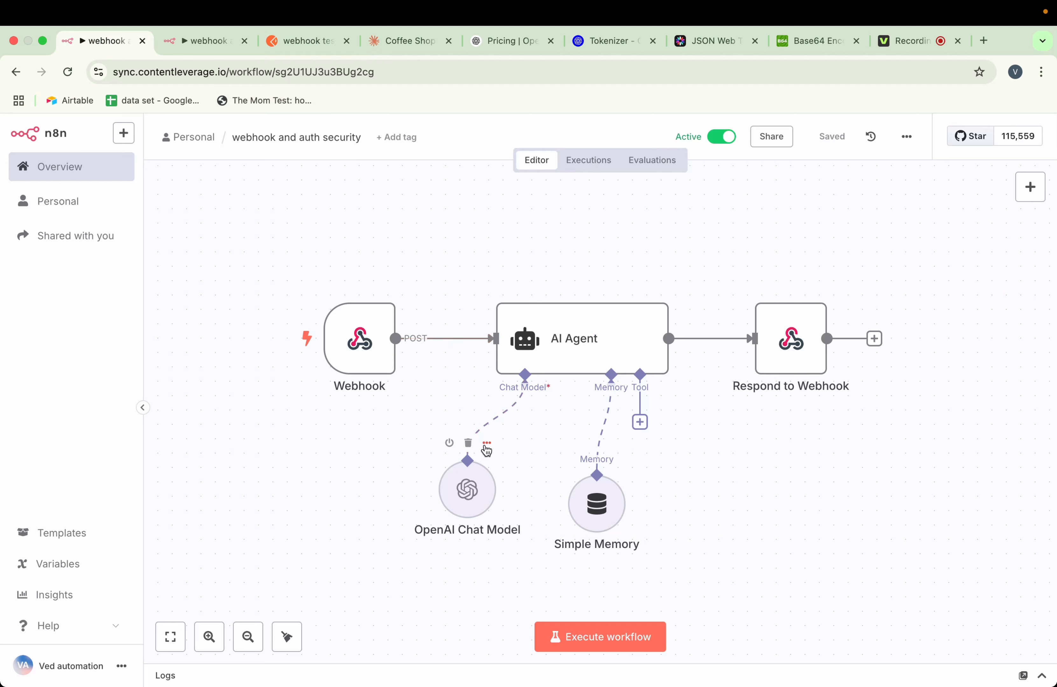
Run the Test Webhook NCA collection manually in Postman with 3 iterations
click(305, 45)
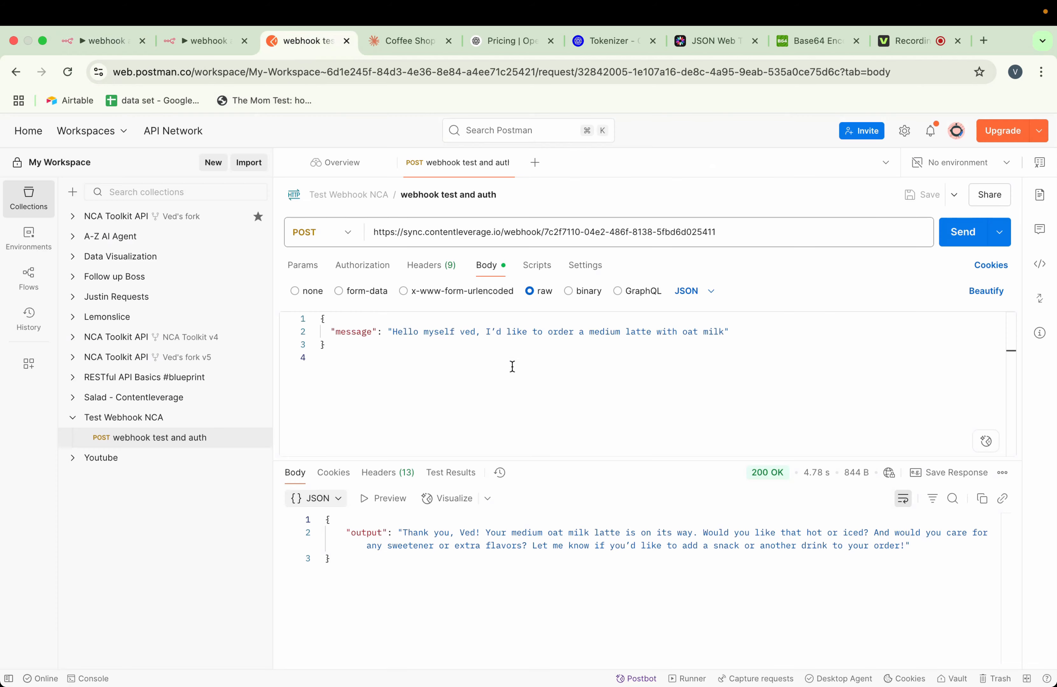
click(257, 418)
click(285, 487)
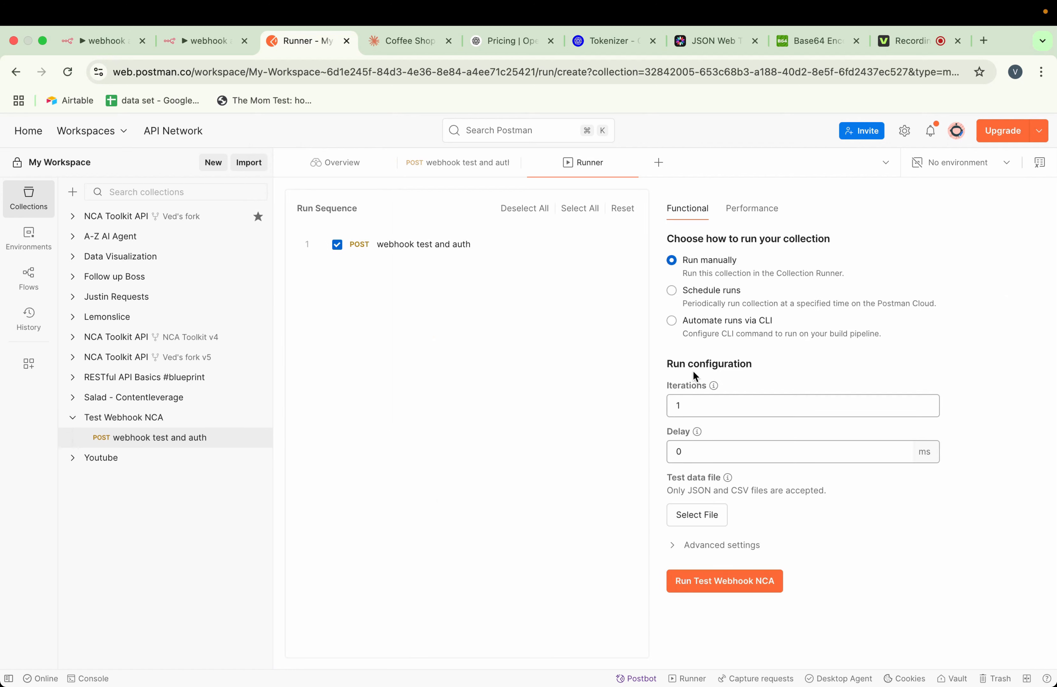
click(691, 411)
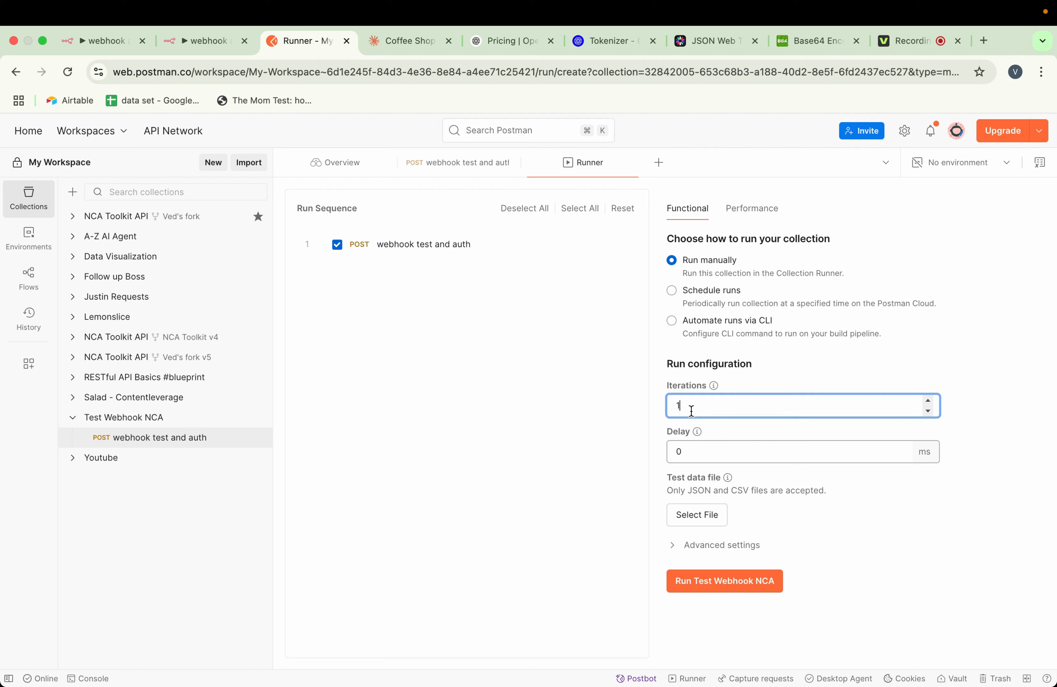
key(BackSpace)
text(3)
click(750, 593)
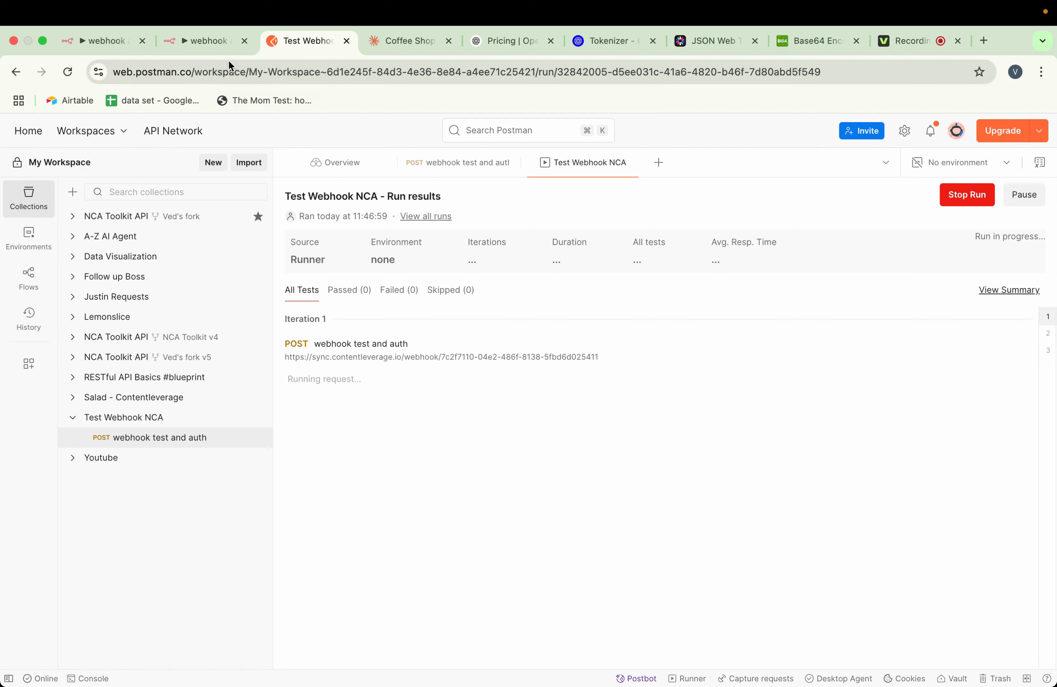
Review the executions list in n8n and the status codes of each iteration in Postman's run results
click(223, 47)
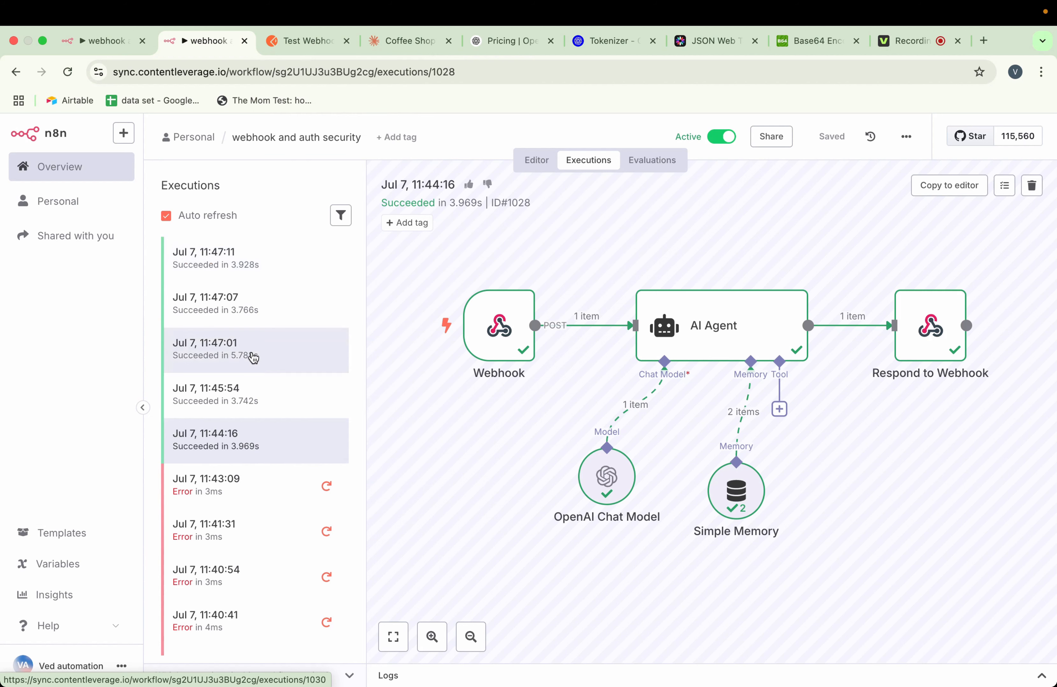
click(298, 47)
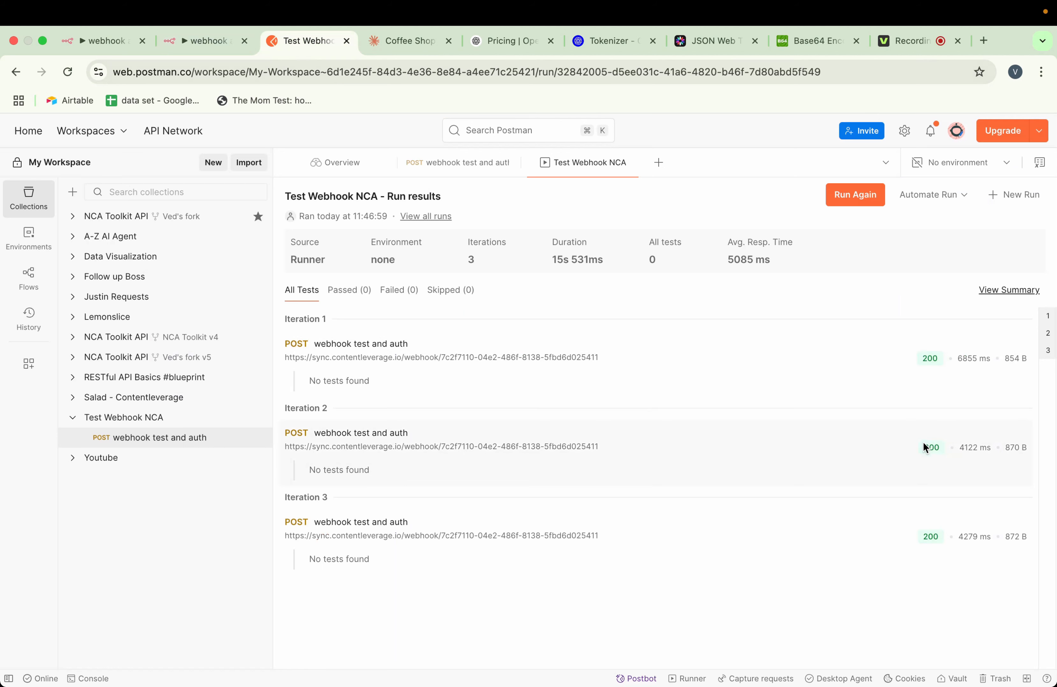
mouse_move(930, 446)
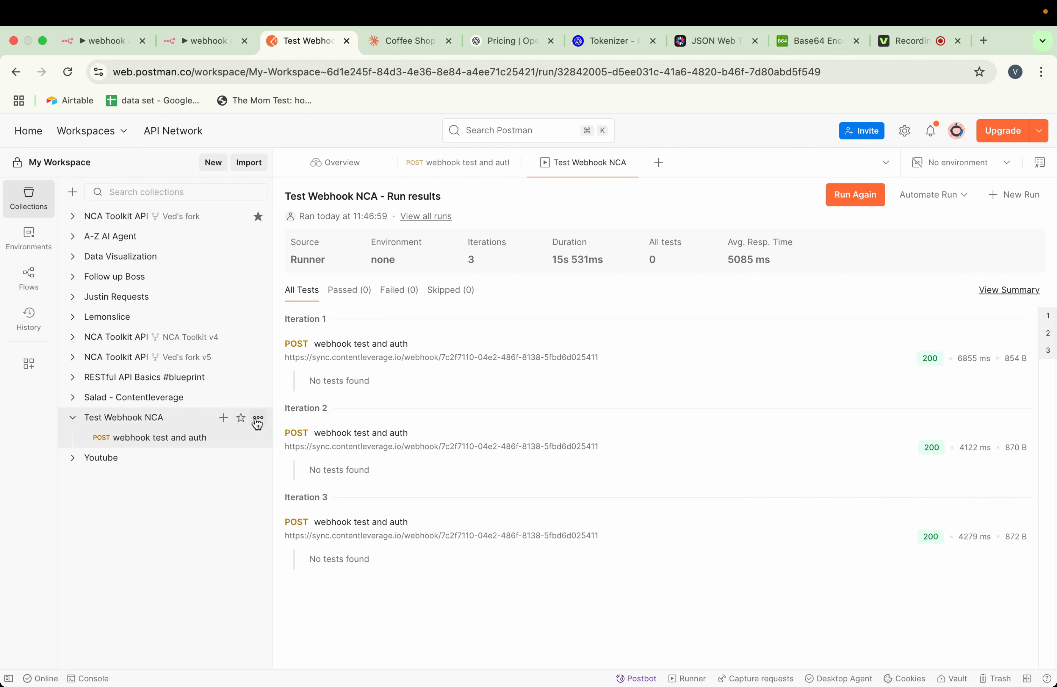
click(258, 417)
click(285, 193)
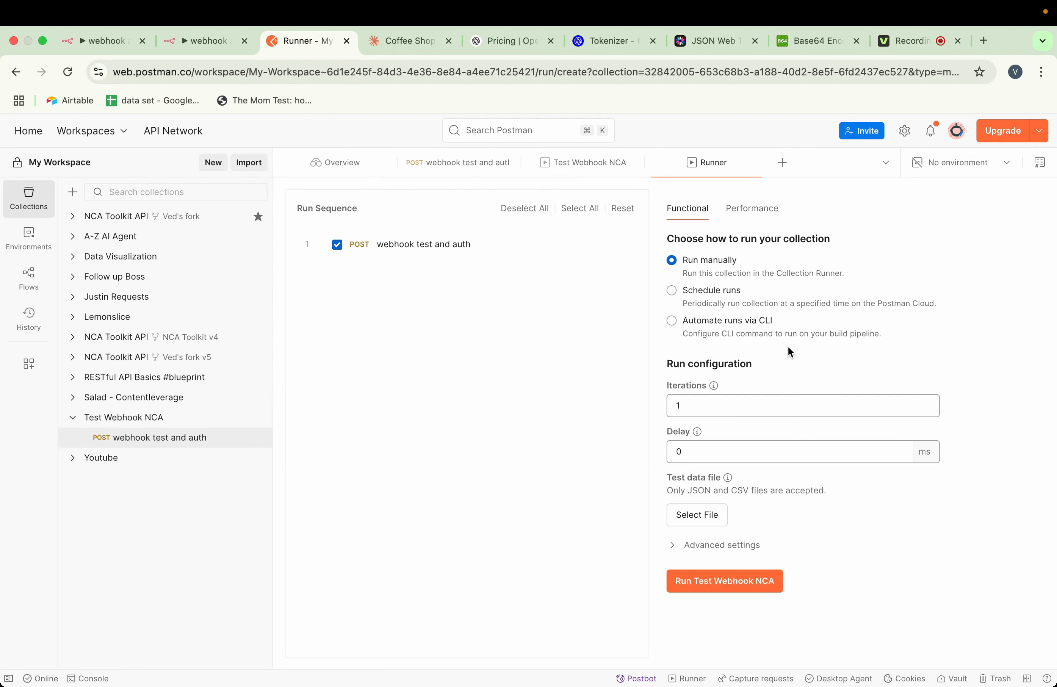
click(734, 416)
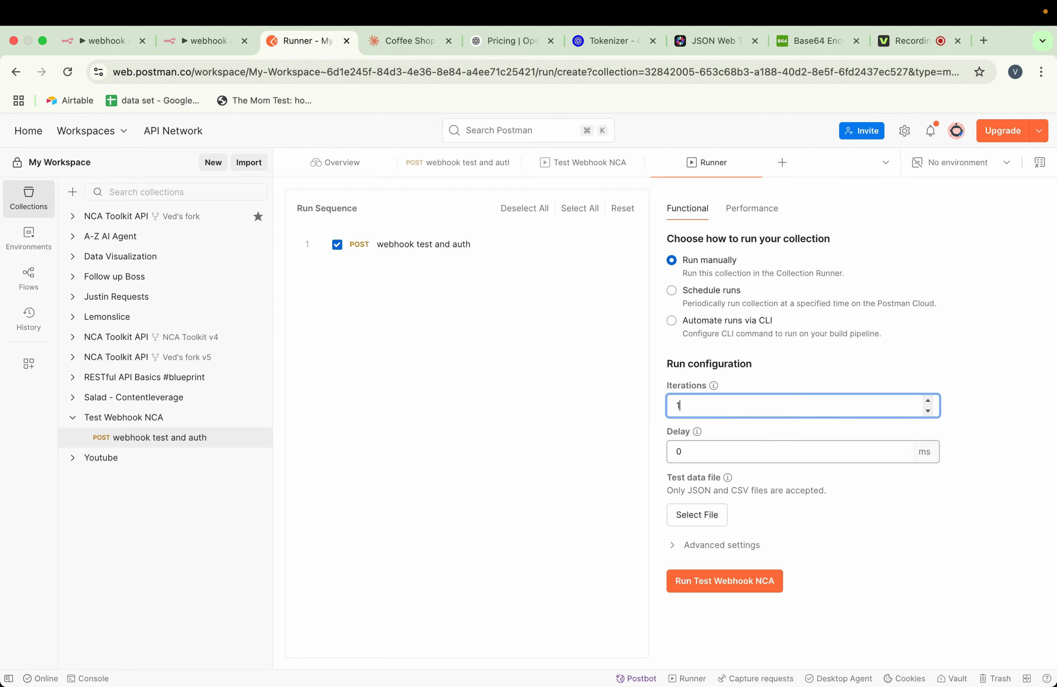
text(0000000000)
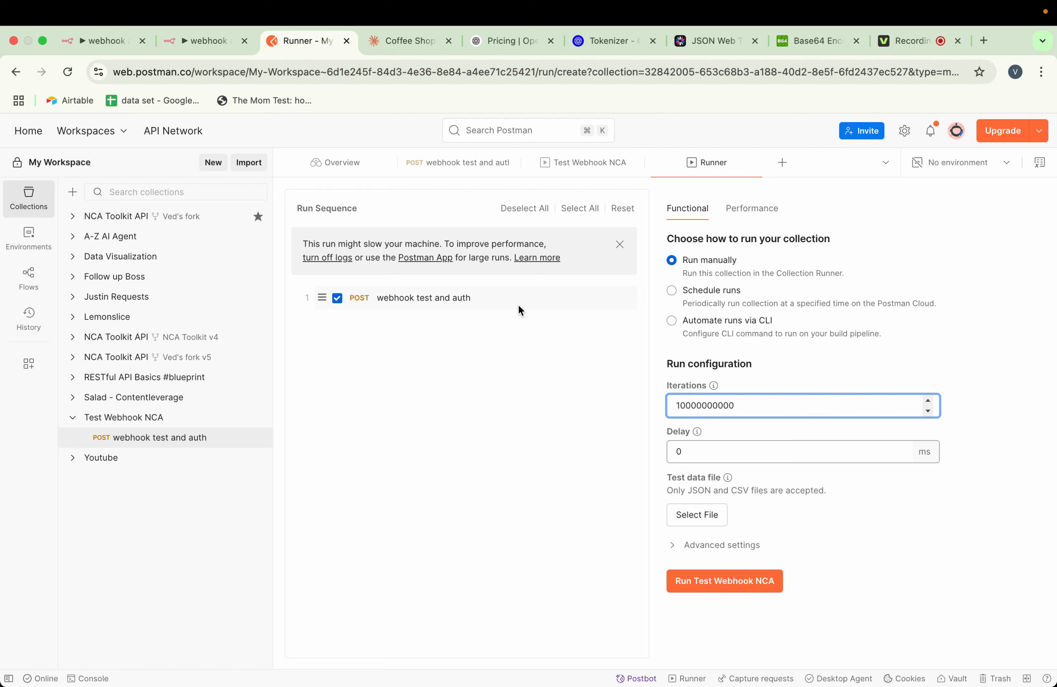
Switch to n8n to review the AI agent workflow and check GPT-4.1 prices on the OpenAI pricing page
click(111, 41)
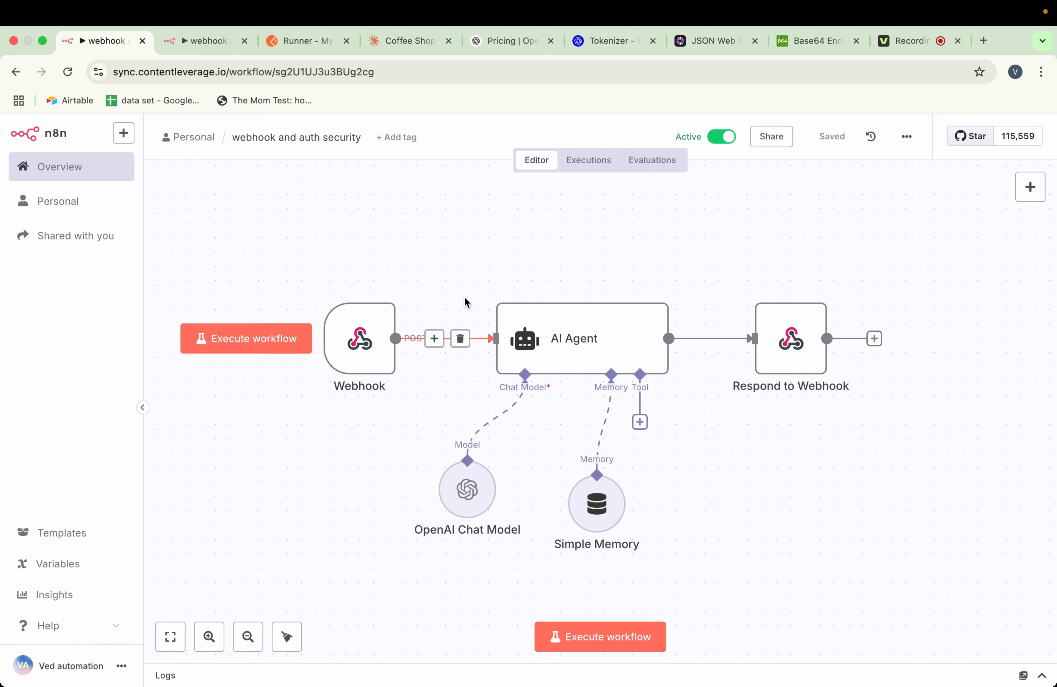
click(499, 47)
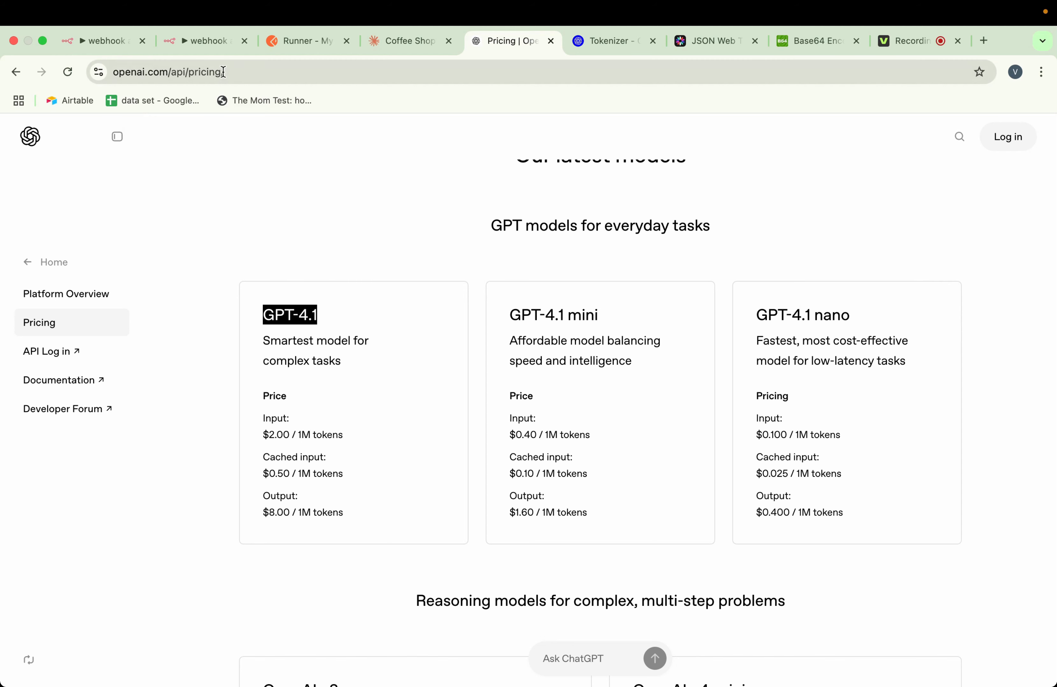
Copy the message text from the webhook test and auth request in Postman into the OpenAI Tokenizer and check its token count
click(292, 43)
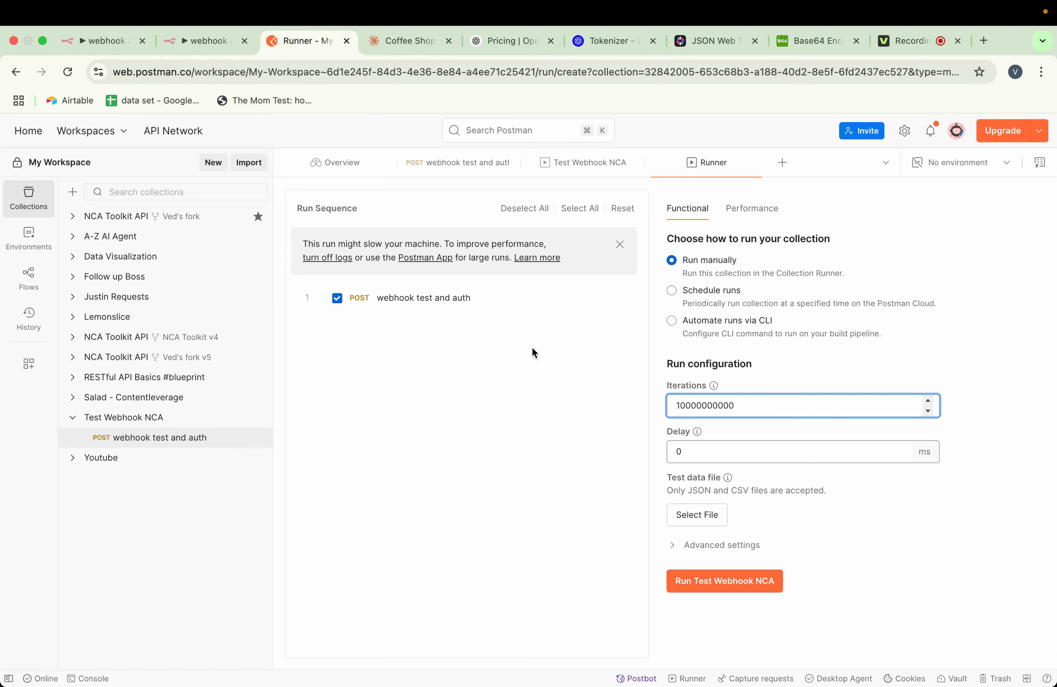
click(180, 442)
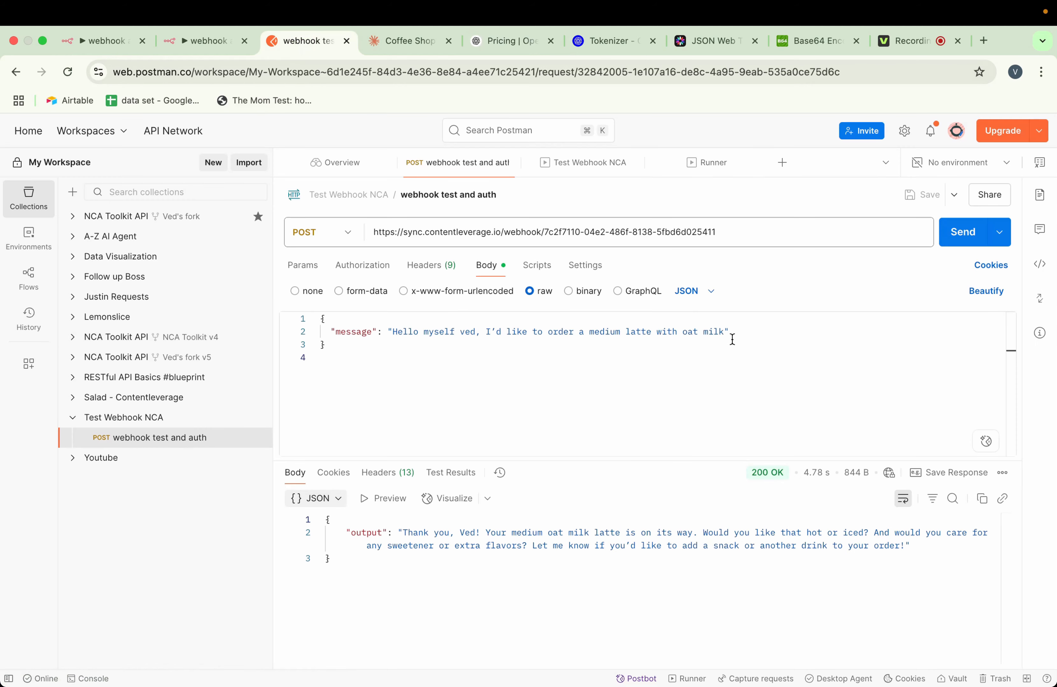
drag(724, 334, 392, 332)
key(super+c)
click(436, 380)
click(597, 44)
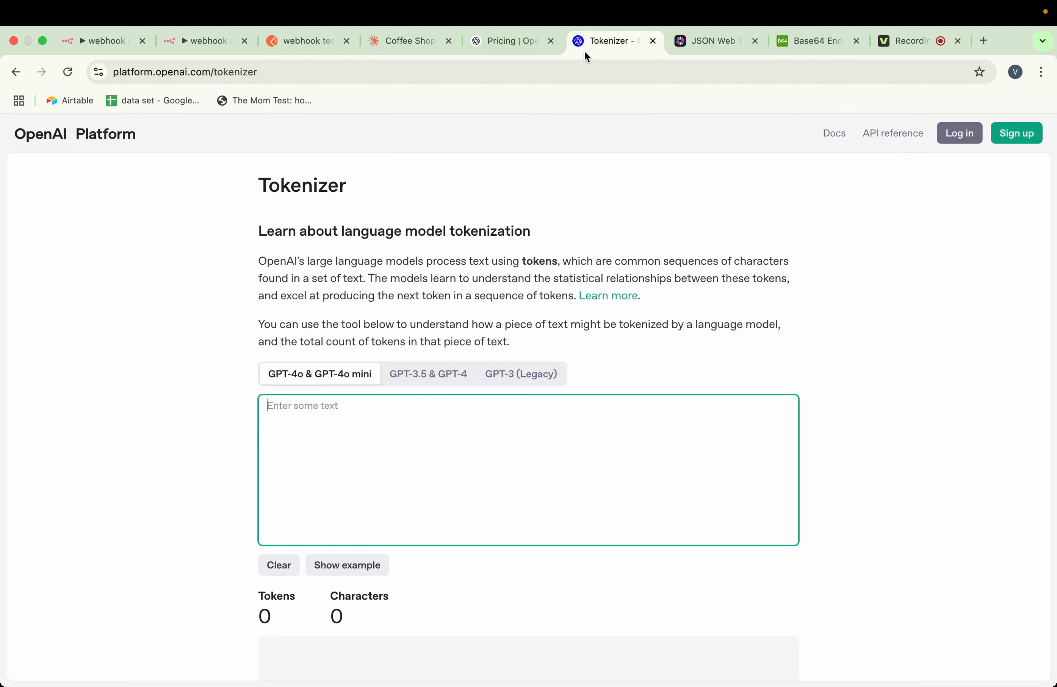
key(super+v)
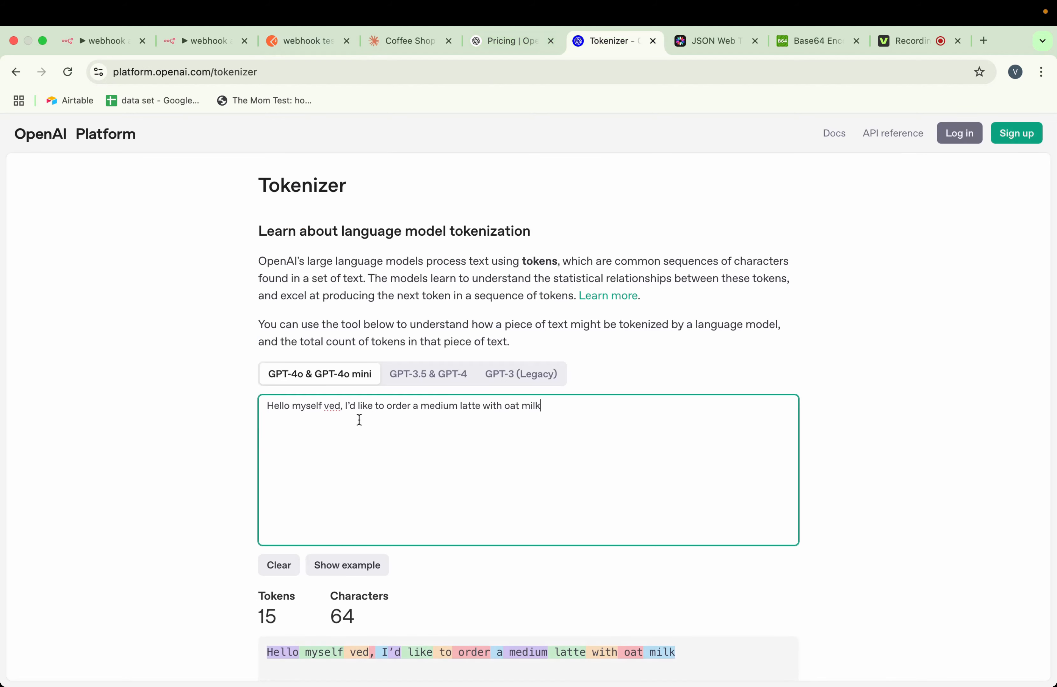
scroll(359, 420, down, 2)
drag(284, 551, 266, 553)
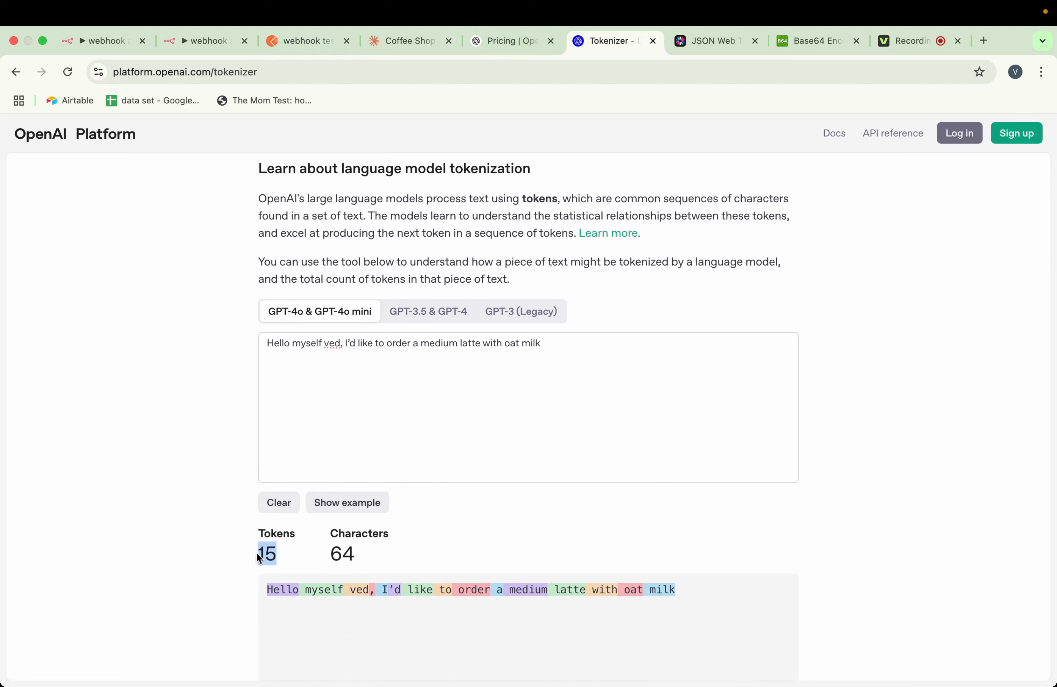
click(475, 526)
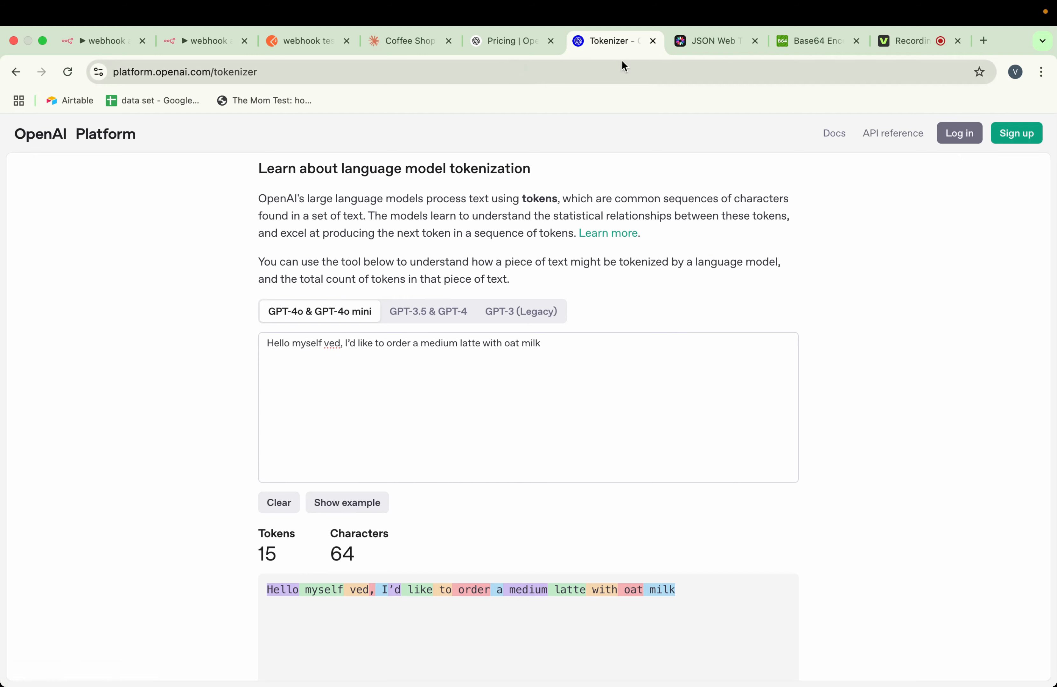
Open Google's calculator in a new tab and multiply the message's 15 tokens by the GPT-4.1 input price of 2
right_click(620, 42)
click(625, 45)
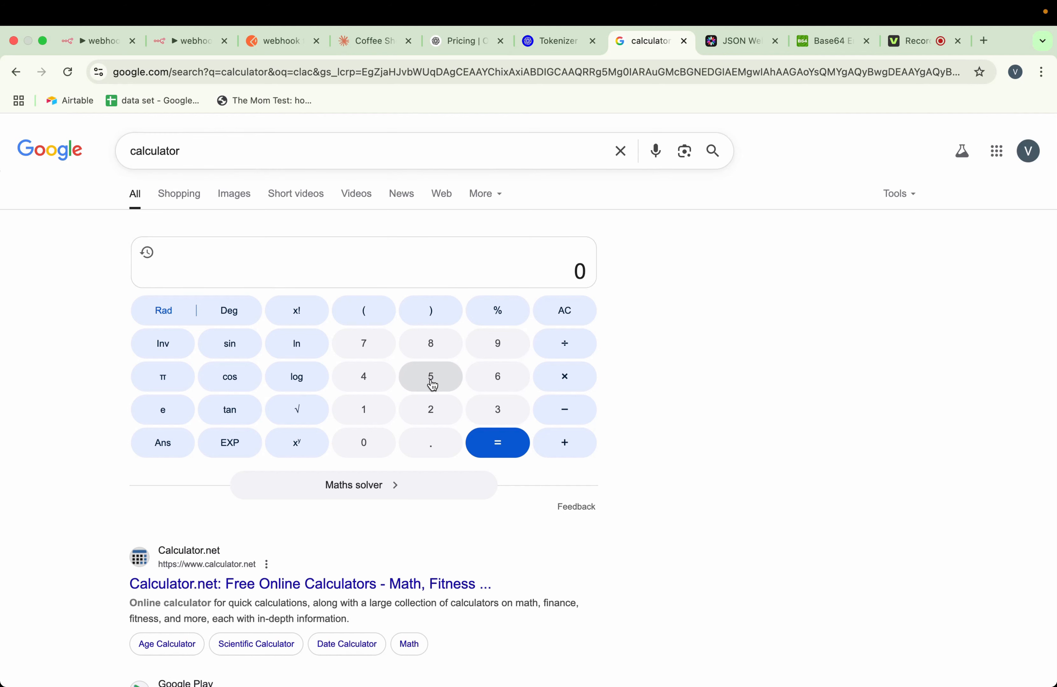
click(544, 39)
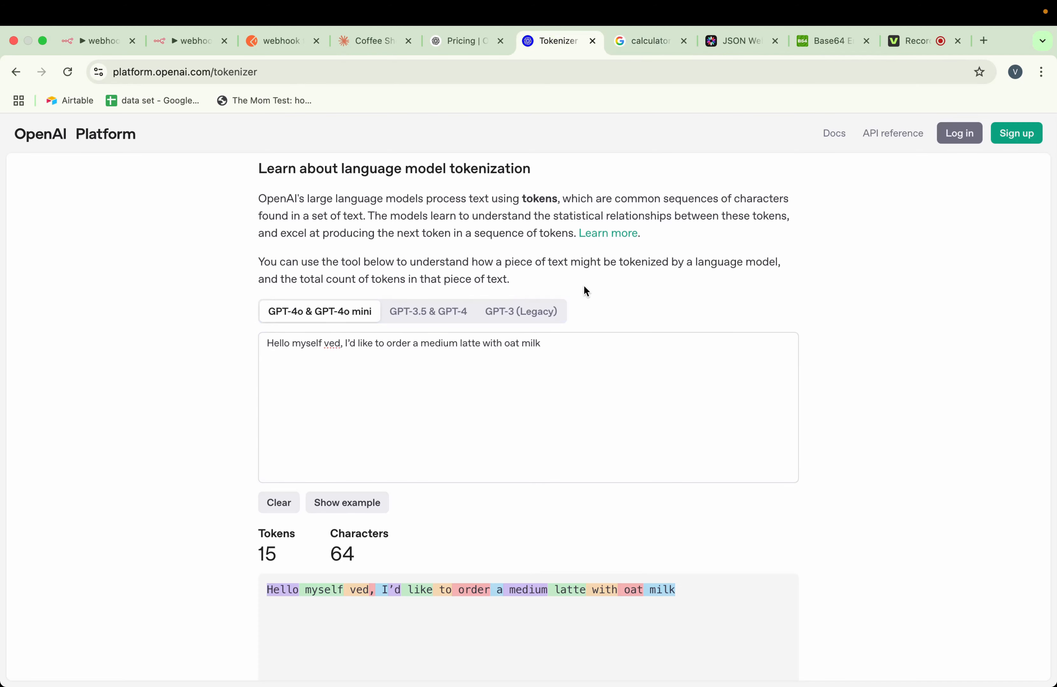
click(458, 41)
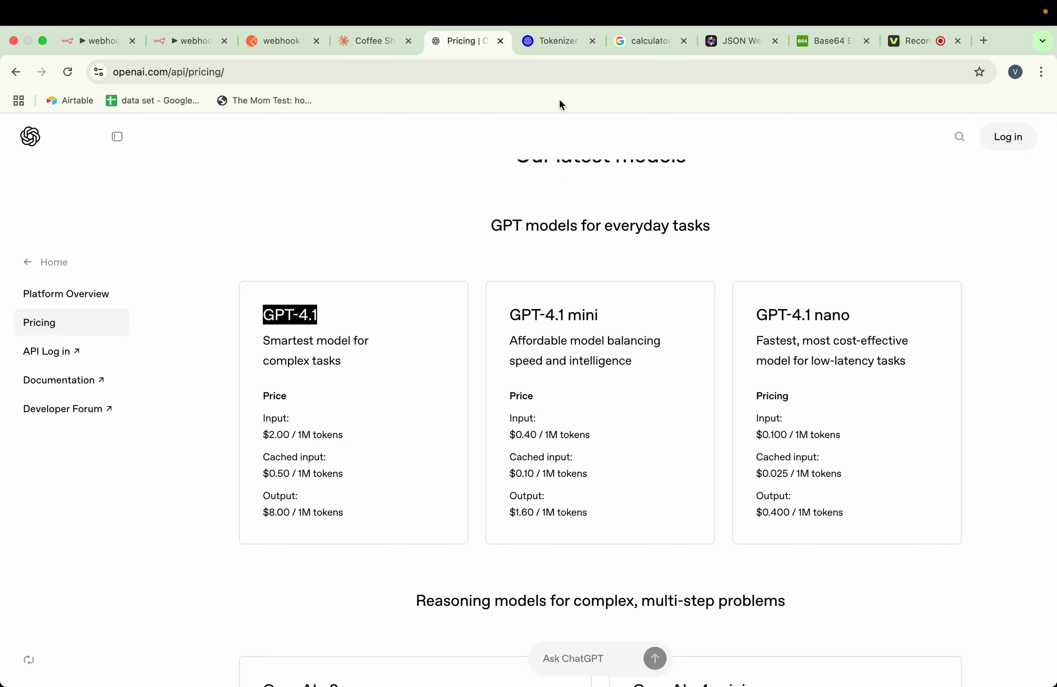
click(622, 43)
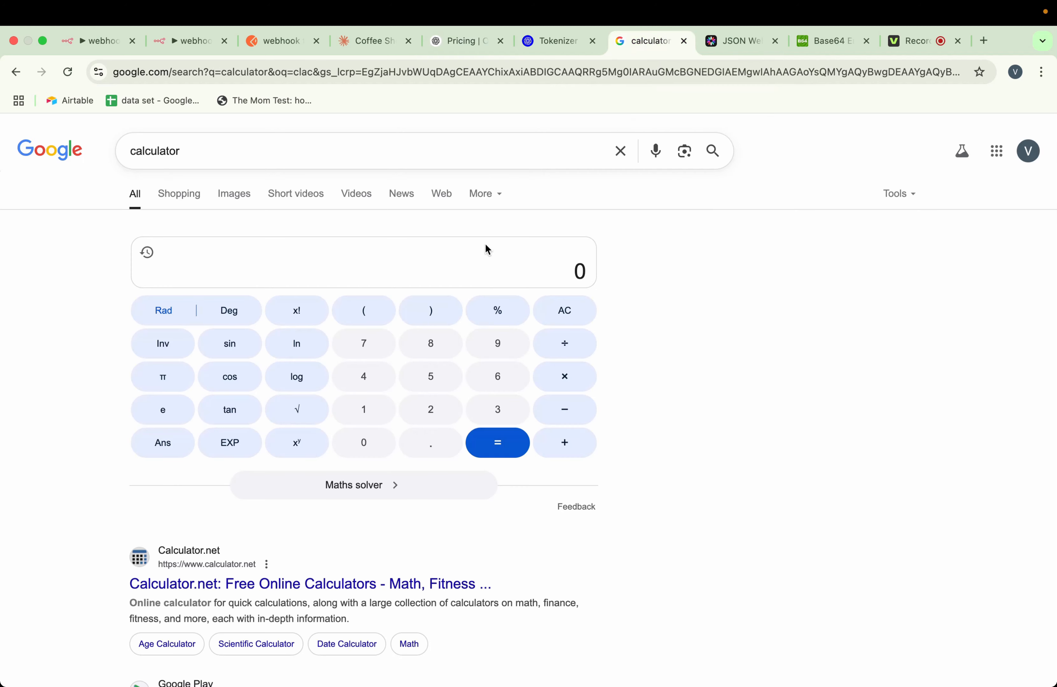
click(378, 405)
click(430, 377)
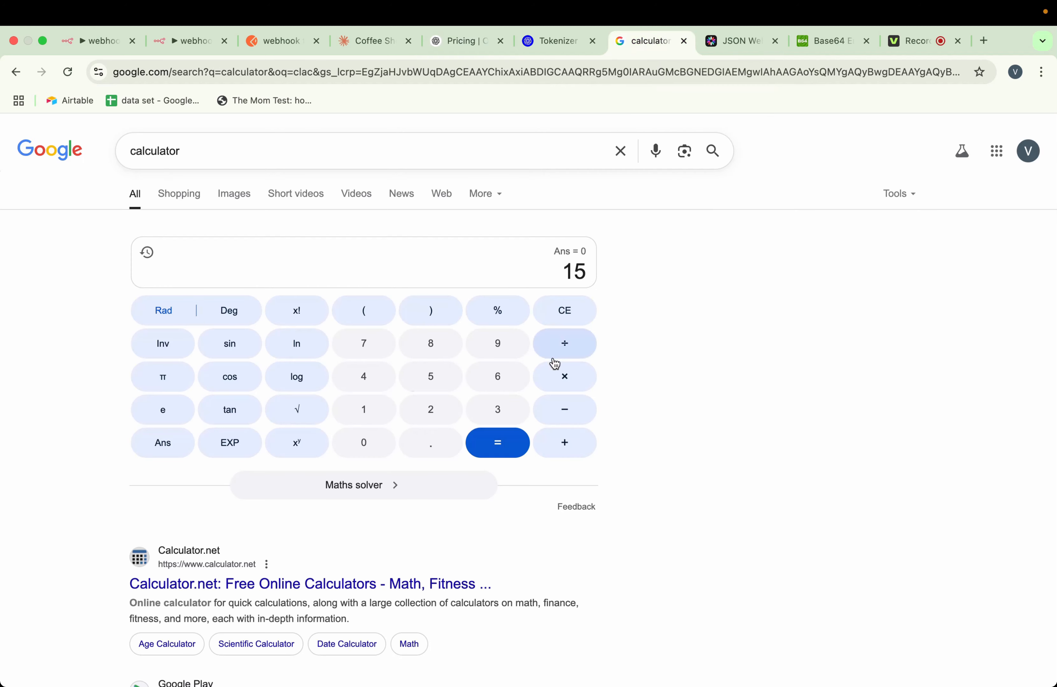
click(554, 368)
click(440, 409)
click(493, 455)
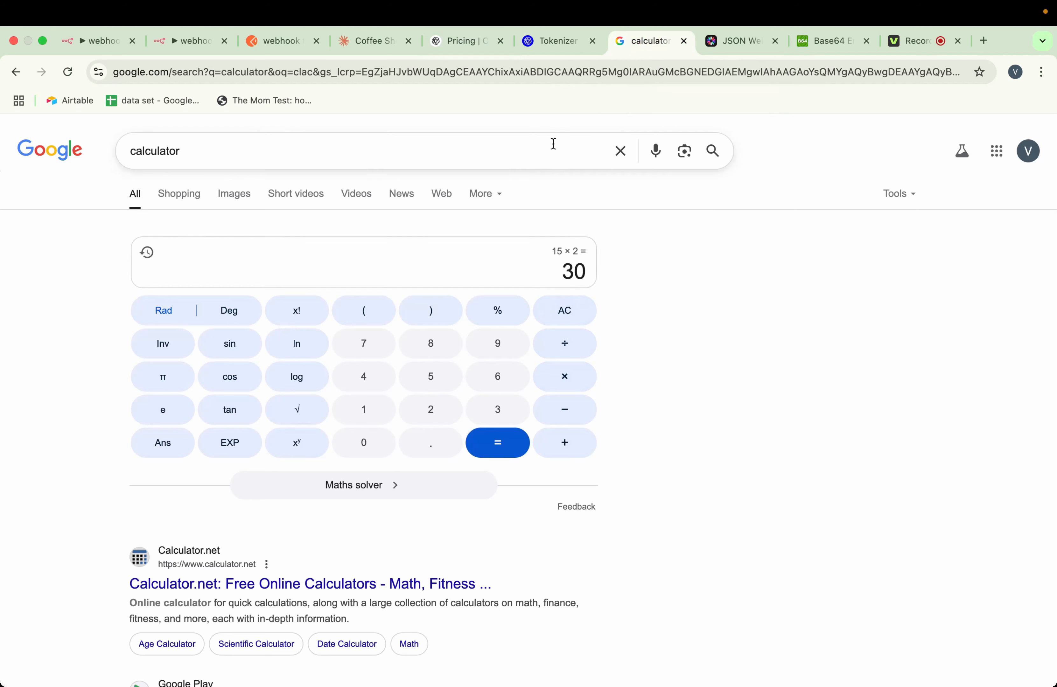
Replace the OpenAI Tokenizer text with the output text copied from the Postman response to count its tokens
click(293, 50)
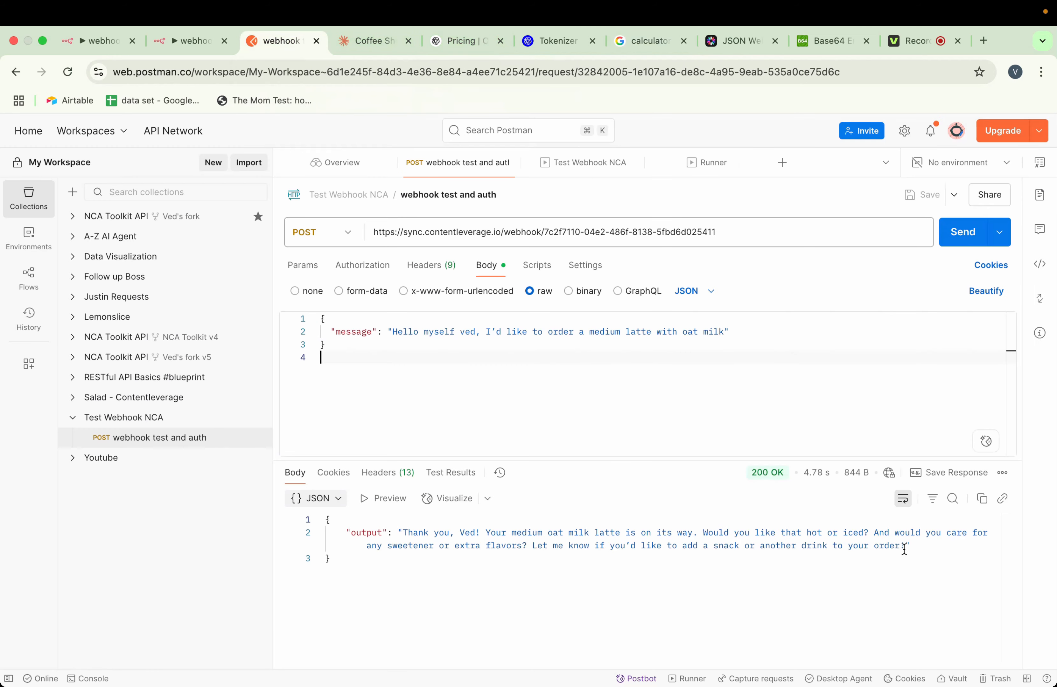
drag(903, 549, 404, 530)
key(super+c)
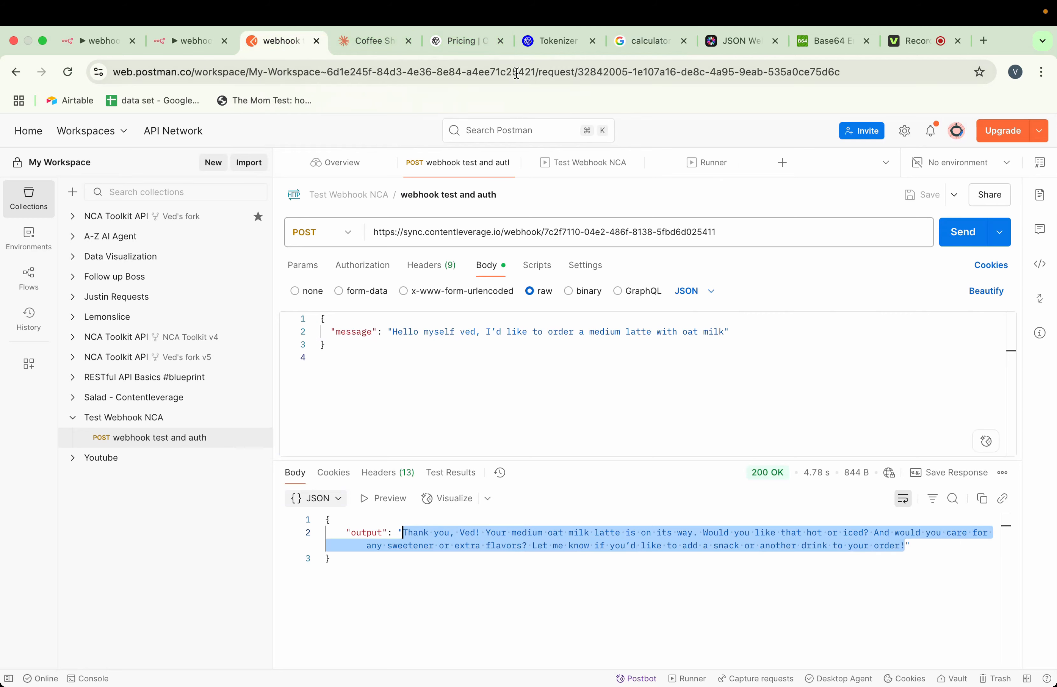
click(541, 42)
click(450, 379)
key(super+a)
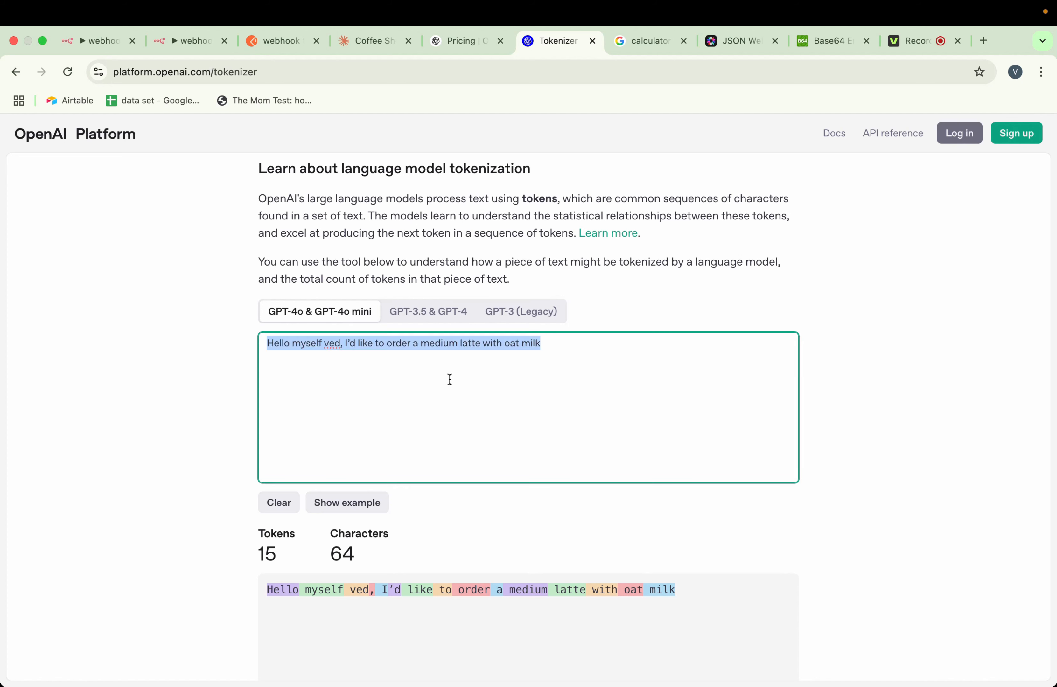
key(BackSpace)
key(super+v)
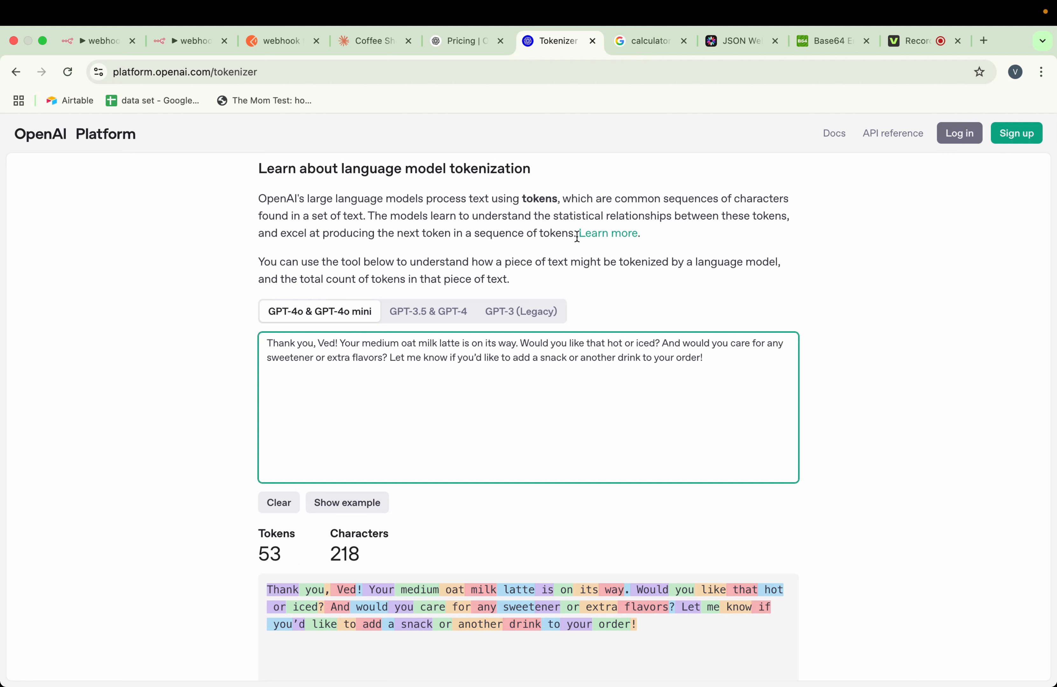
Check the GPT-4.1 output price and extend the calculation in Google's calculator to 30 + 53 × 8
click(642, 52)
click(464, 41)
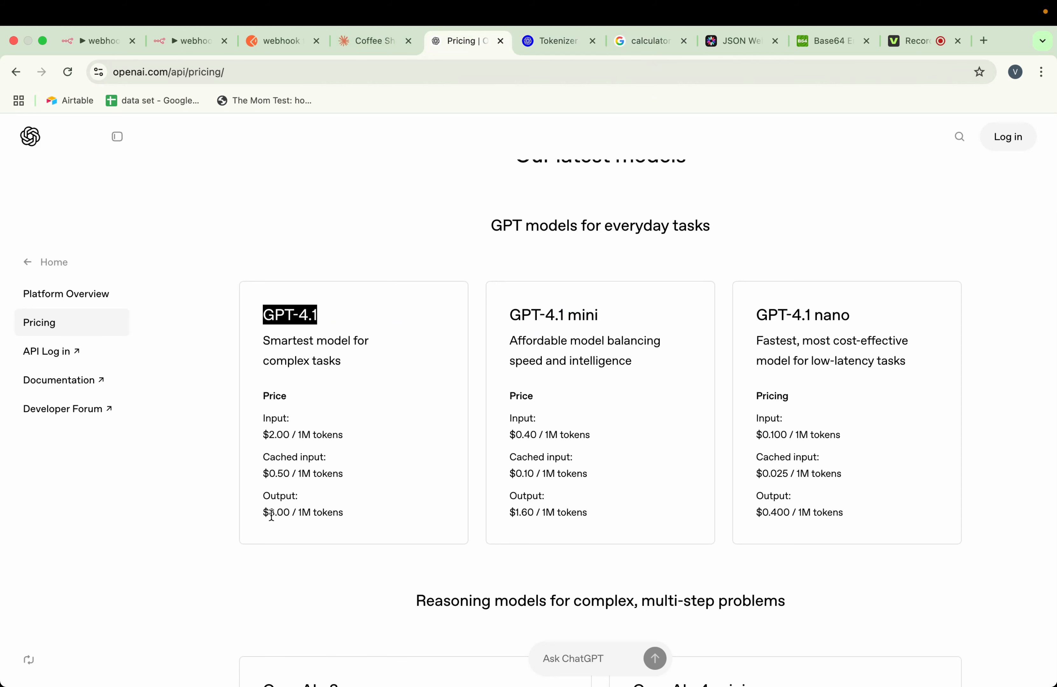
click(570, 46)
click(648, 42)
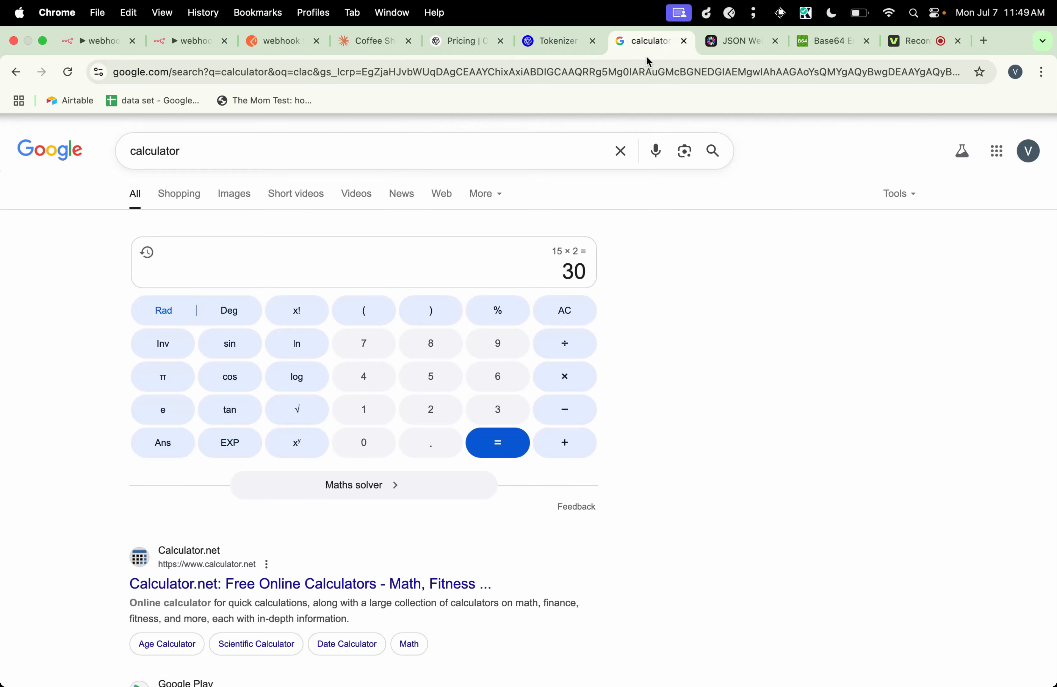
click(566, 441)
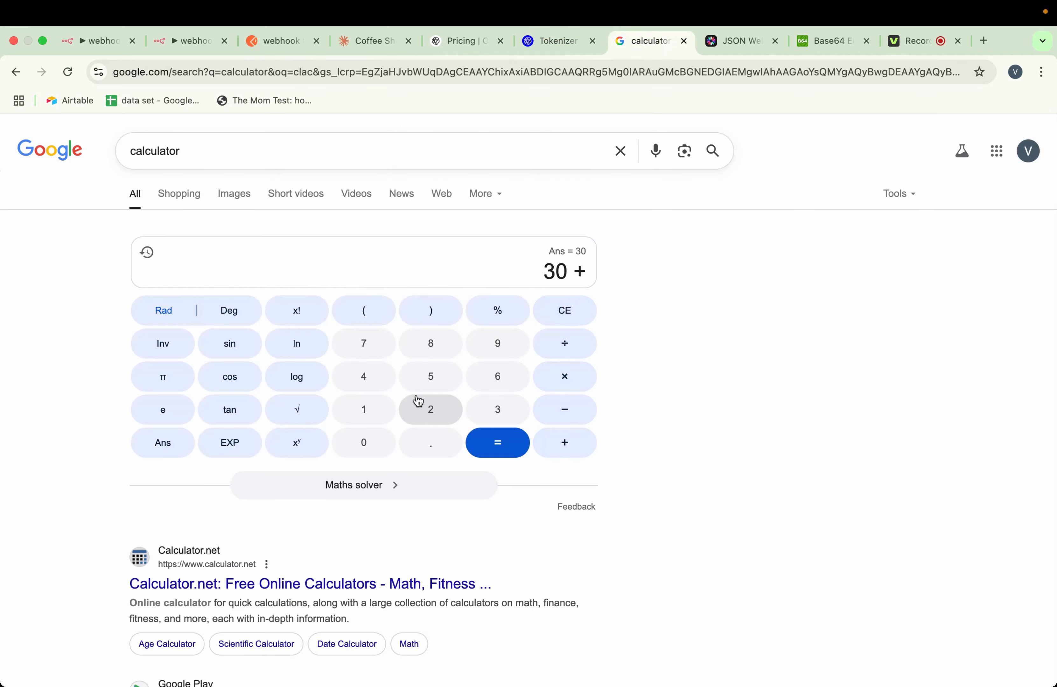
click(431, 377)
click(486, 410)
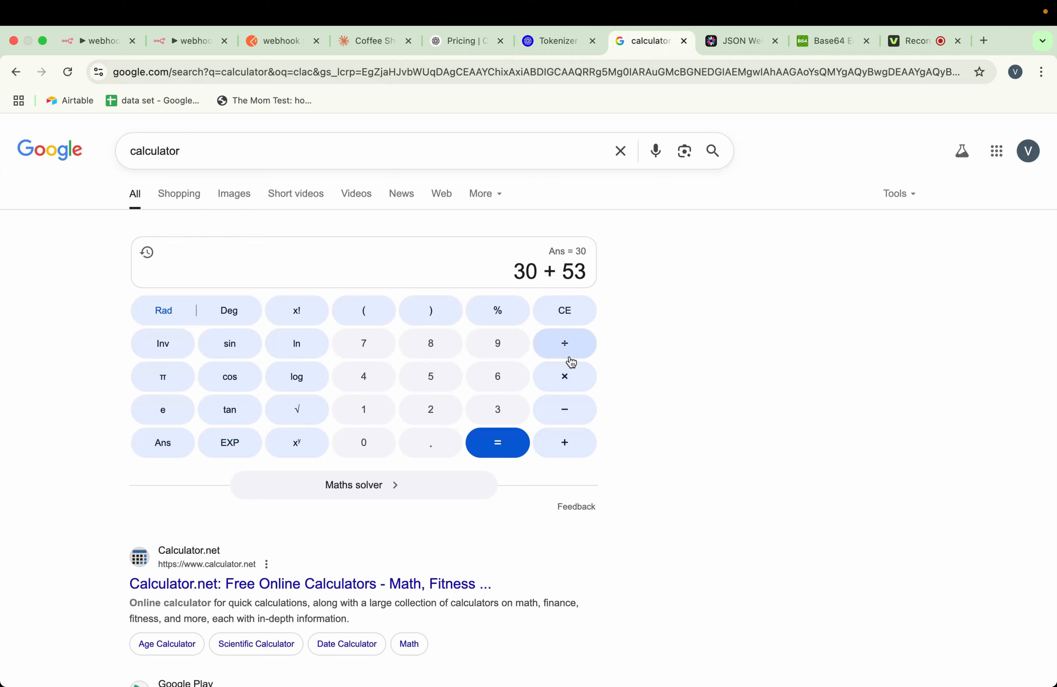
click(566, 376)
click(441, 354)
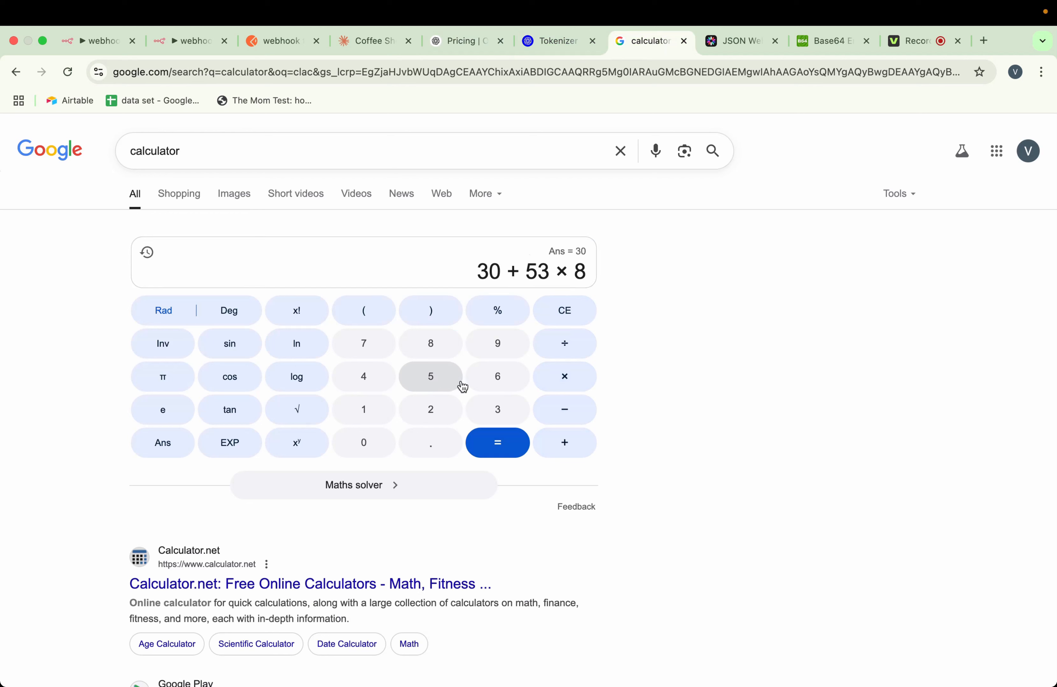
click(508, 448)
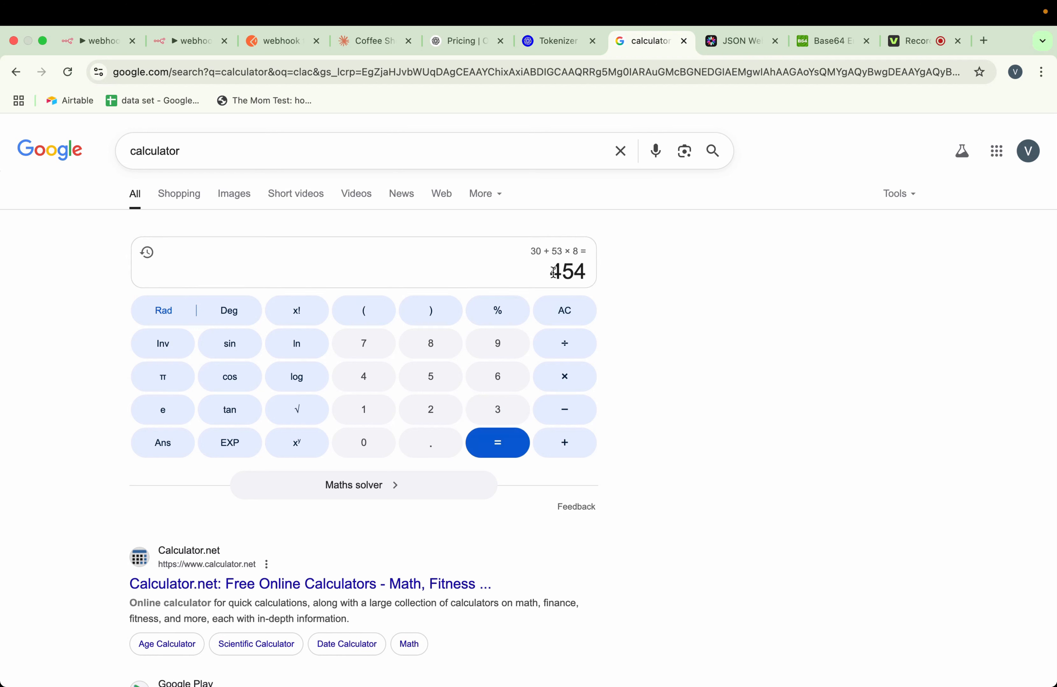
Review the message text in the body of the webhook request in Postman
click(288, 43)
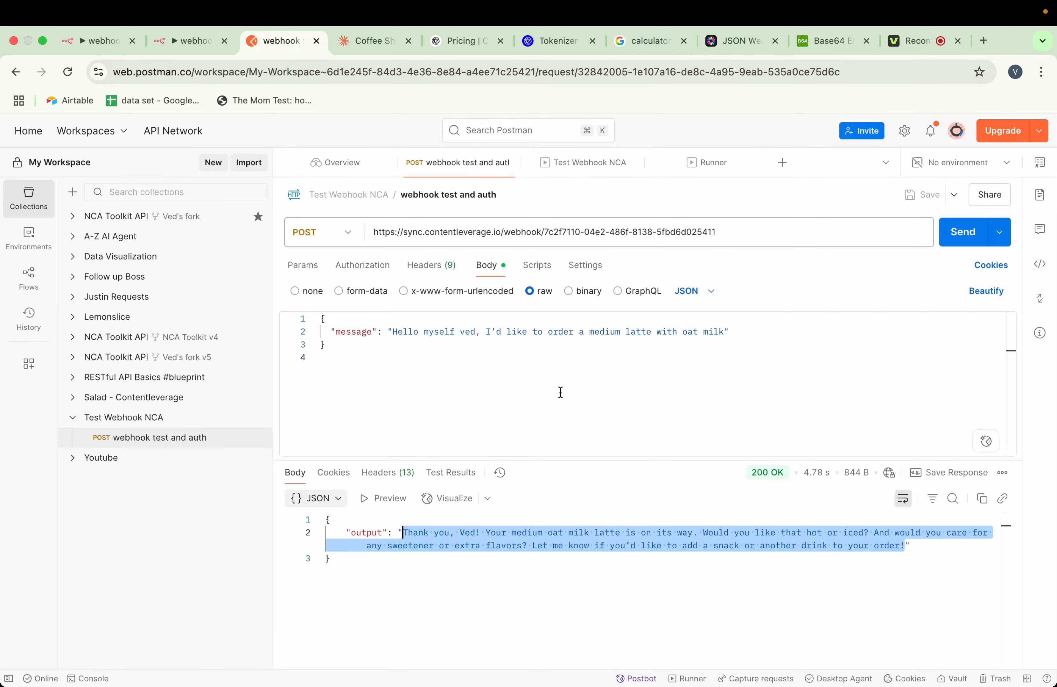
click(576, 383)
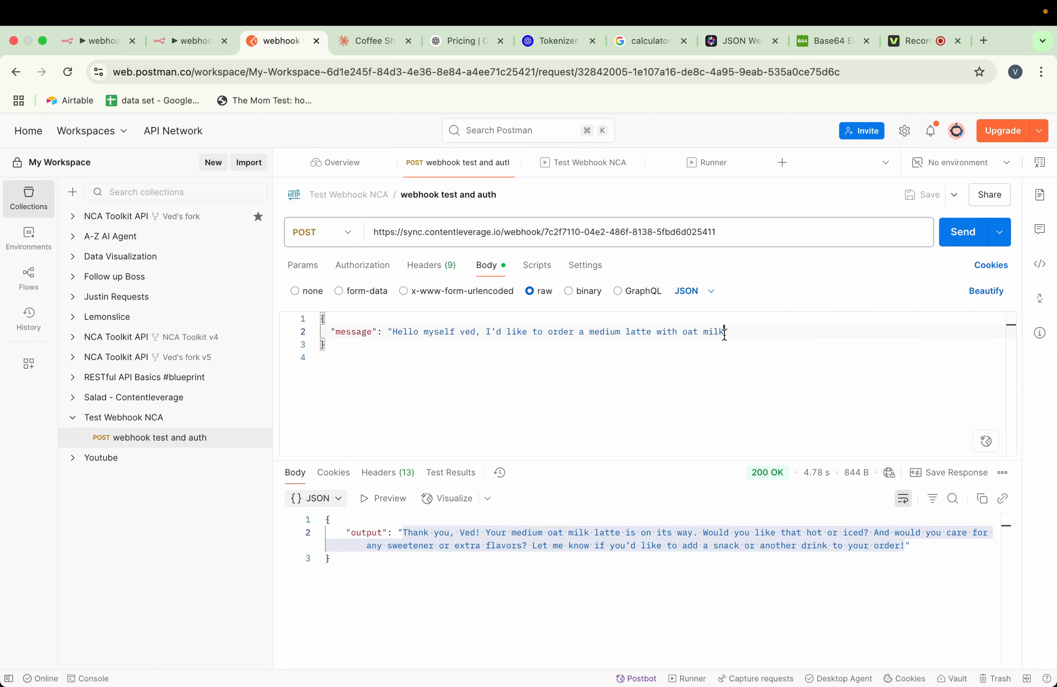
drag(724, 331, 396, 335)
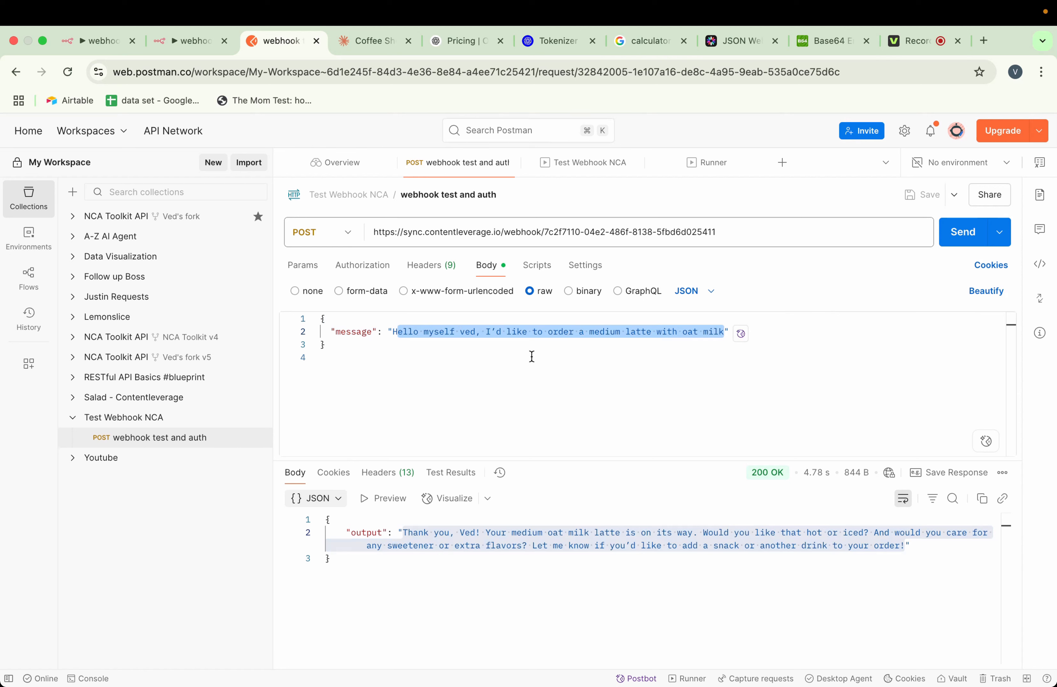
click(689, 211)
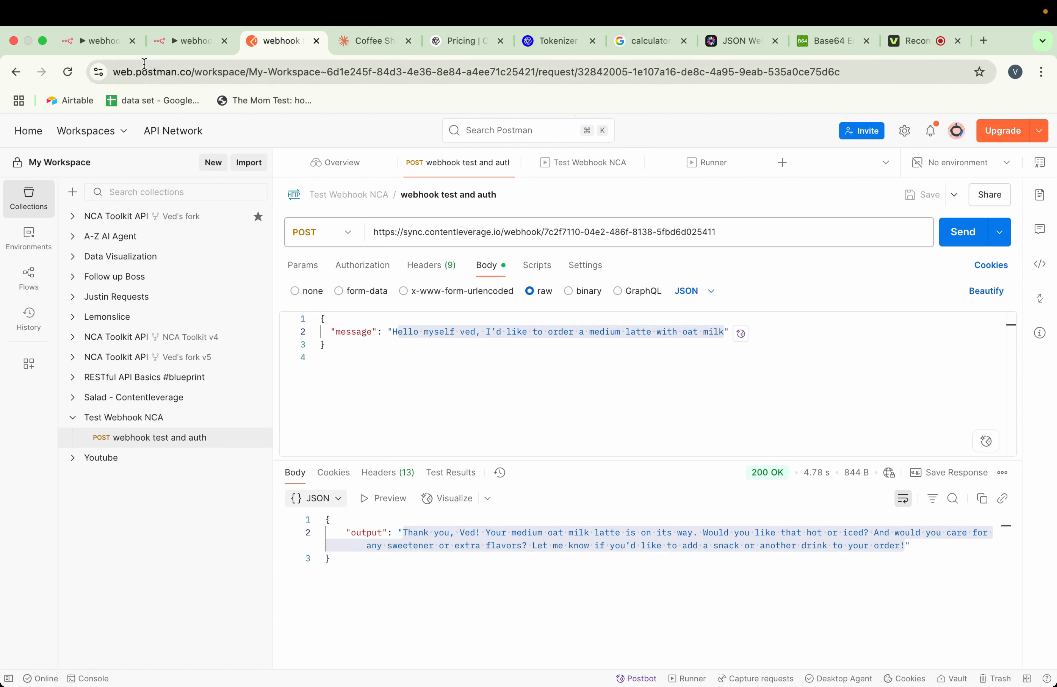
Switch to n8n and set the Webhook node's authentication to Header Auth
click(99, 49)
scroll(517, 262, down, 2)
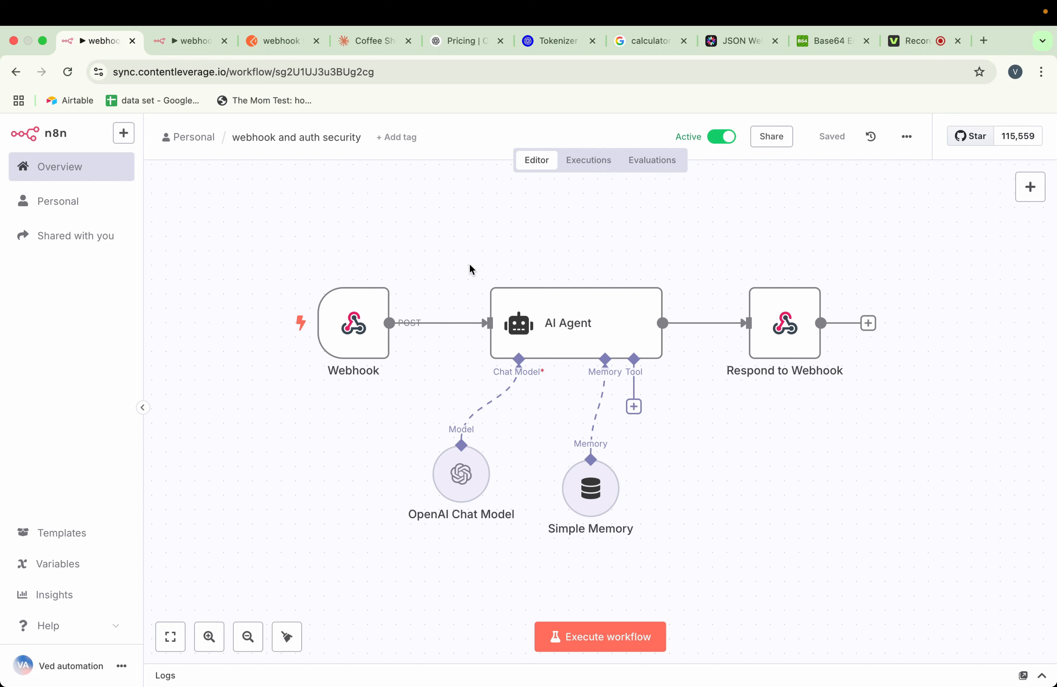
click(379, 271)
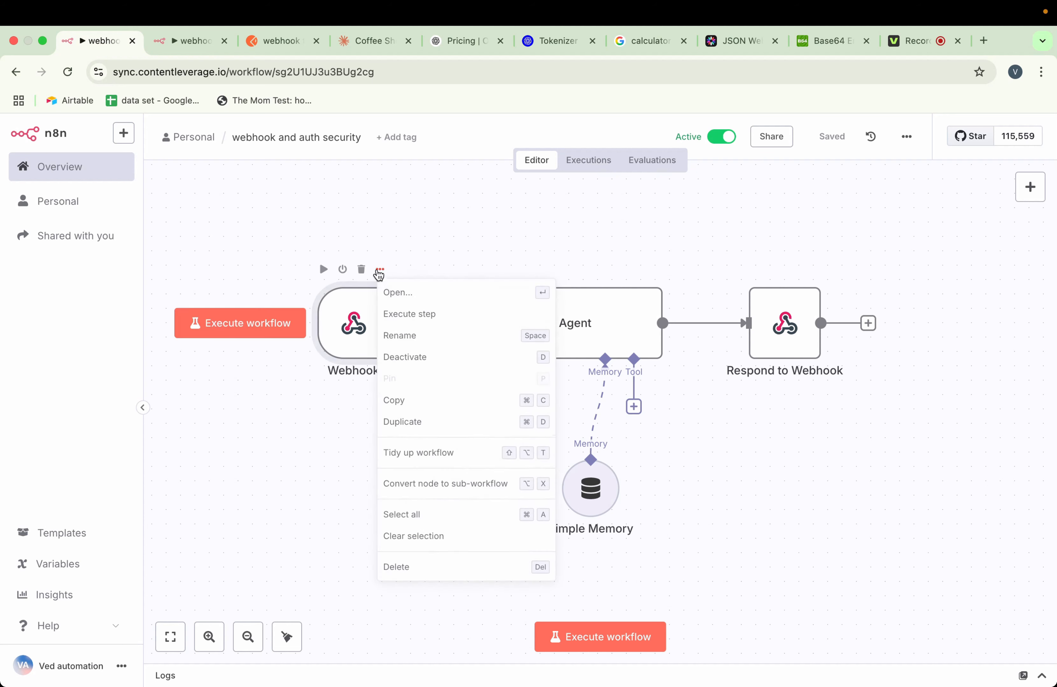
click(396, 291)
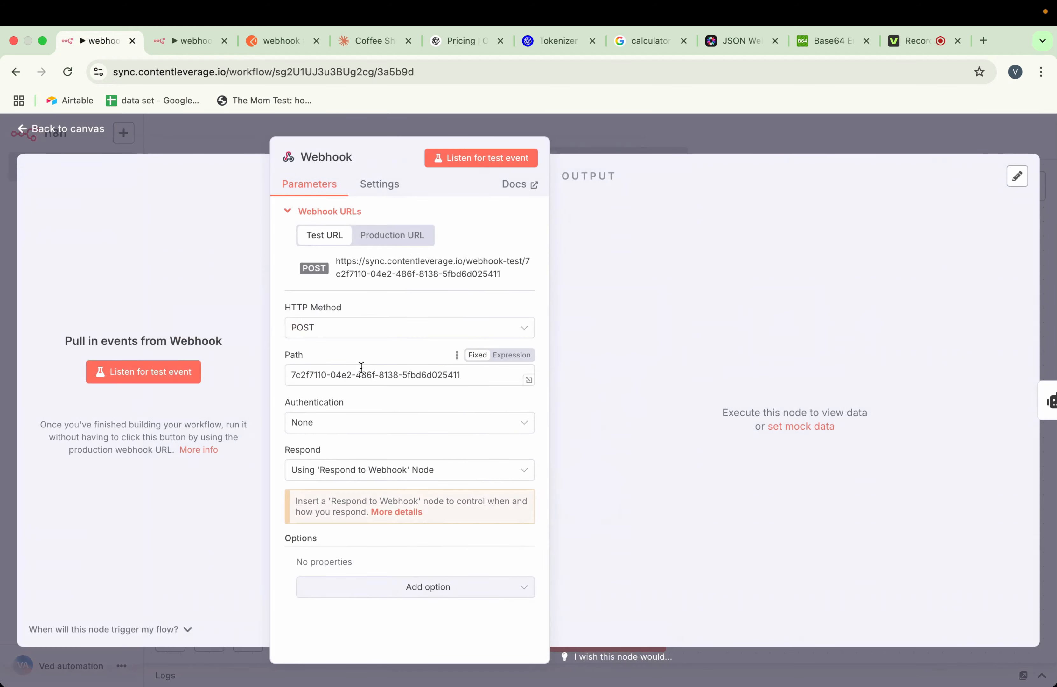
click(331, 422)
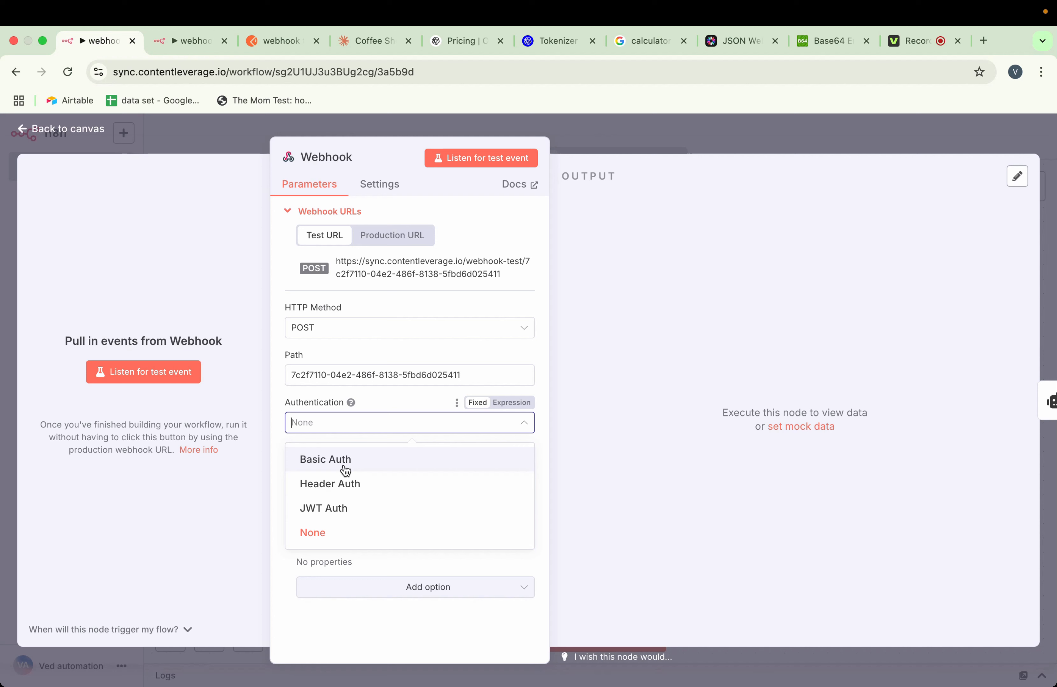
click(338, 491)
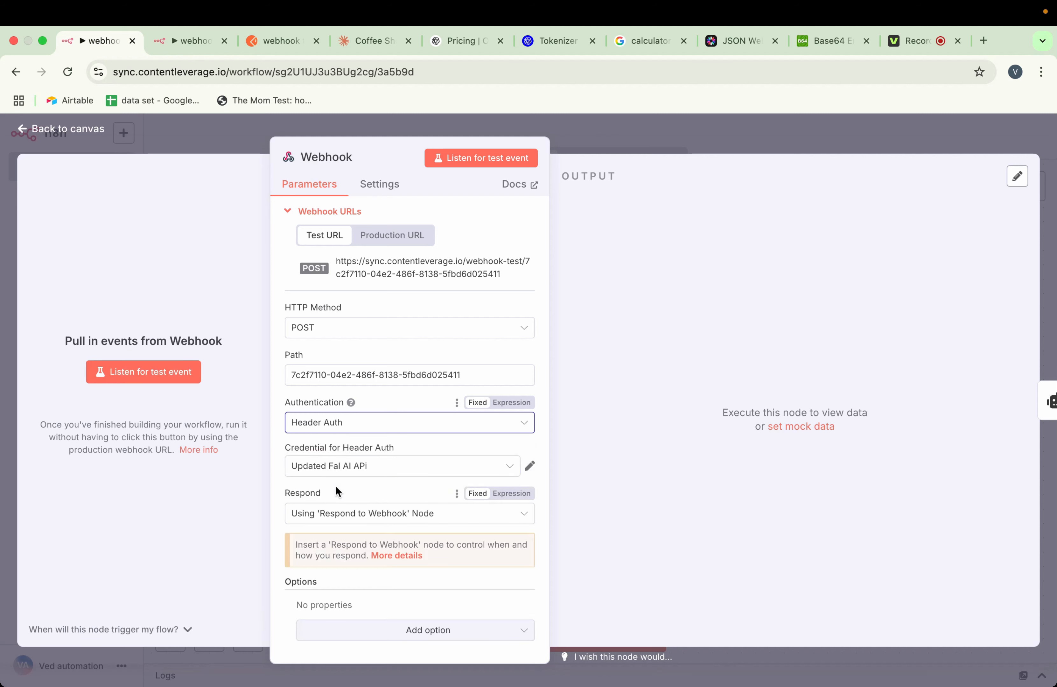
Create a new Header Auth credential for the Webhook node and name it webhook header test
click(384, 470)
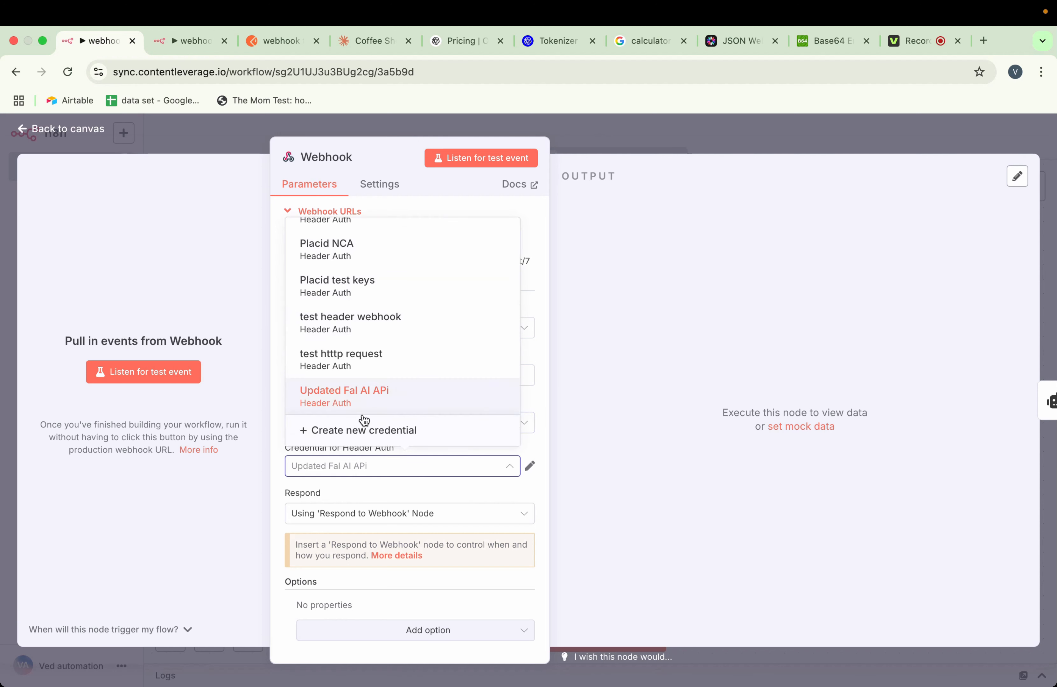
click(375, 433)
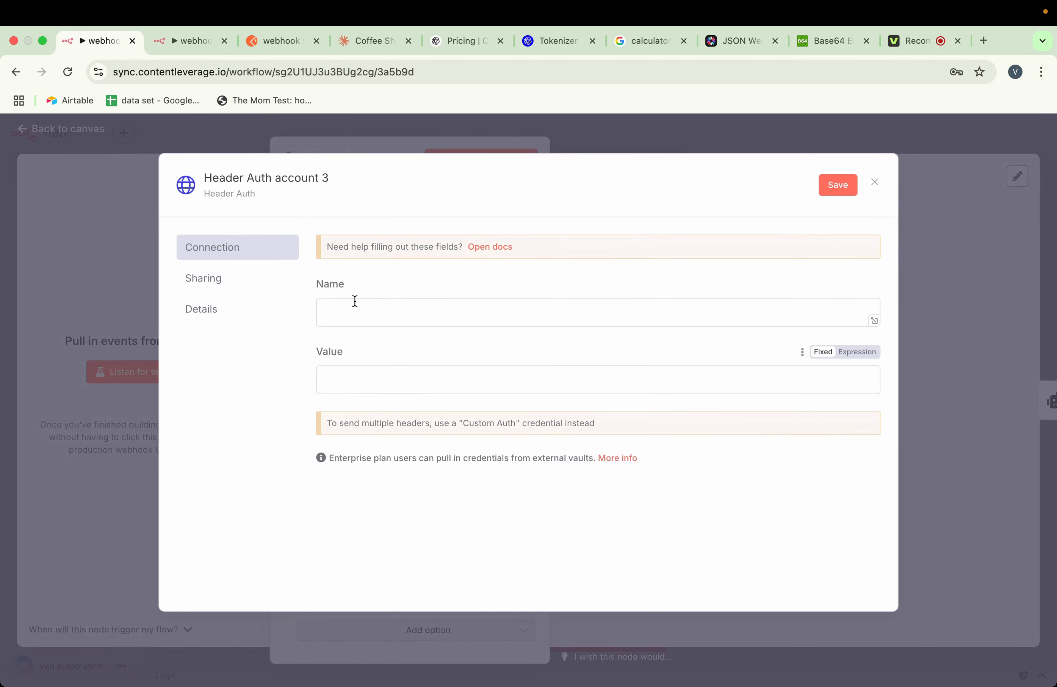
click(261, 175)
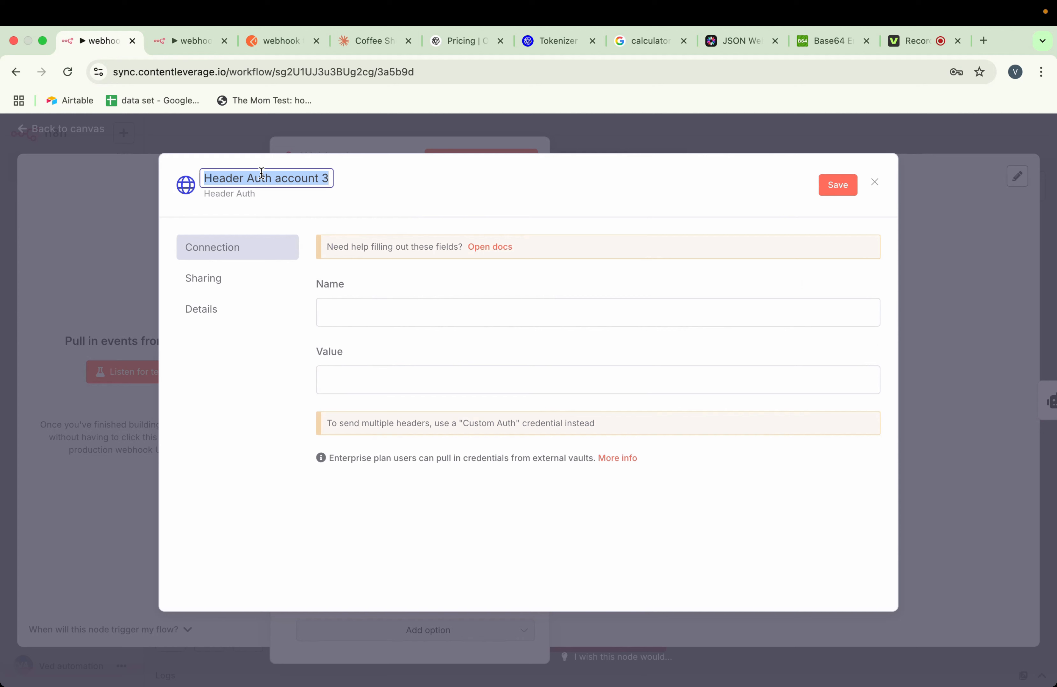
text(web)
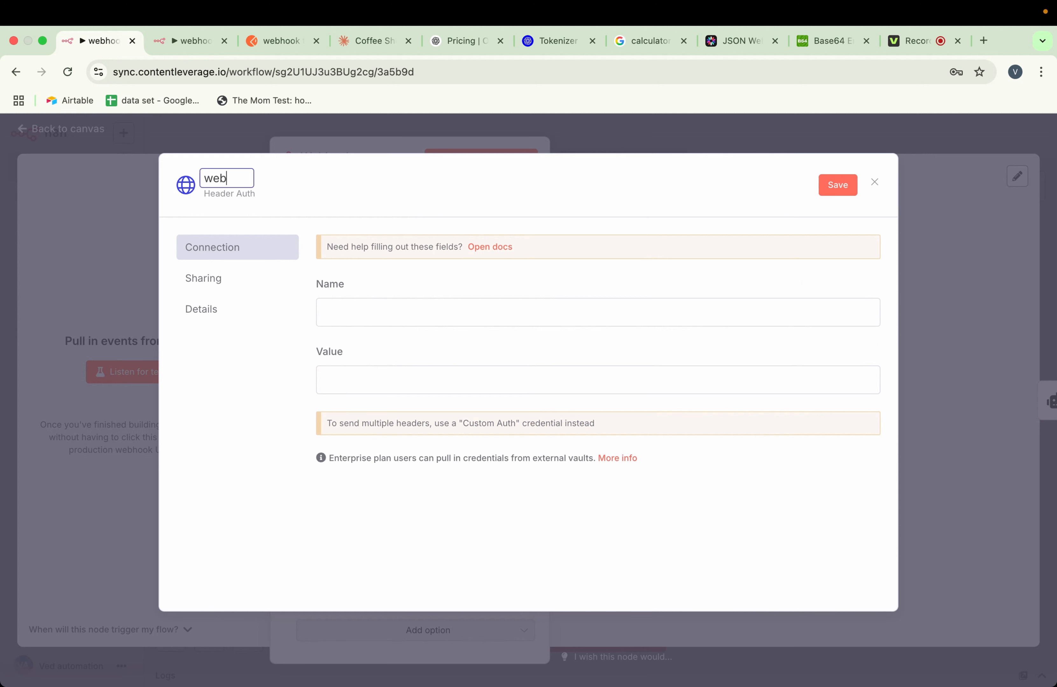
text(shook header test)
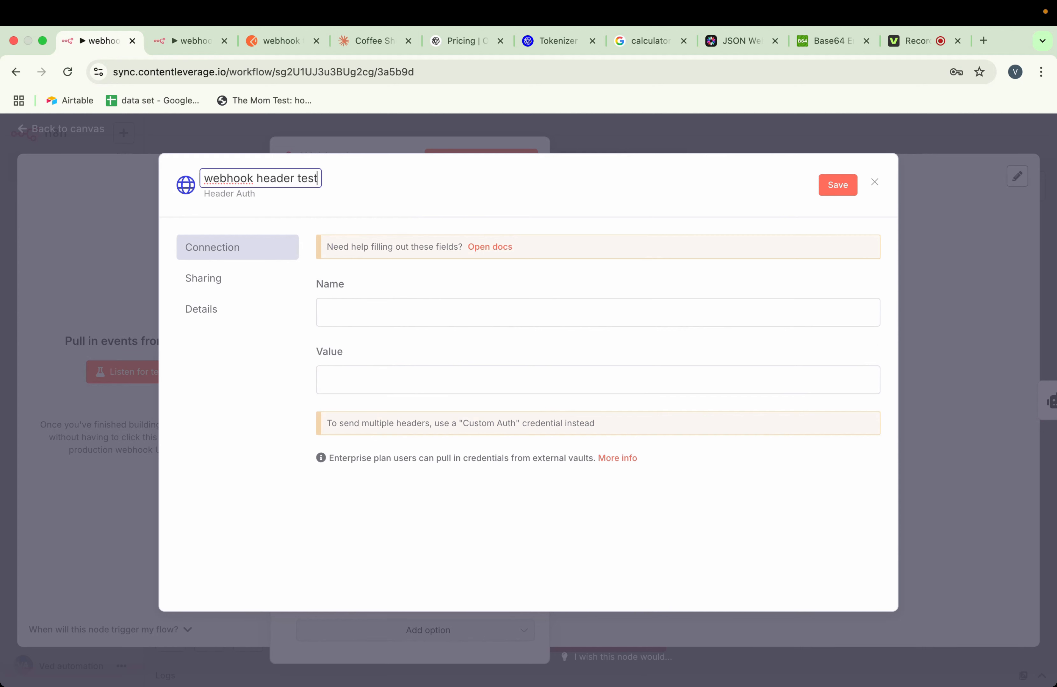
Set the credential's header name to X-Api-Token, enter the token value as an expression, and save the credential
click(366, 320)
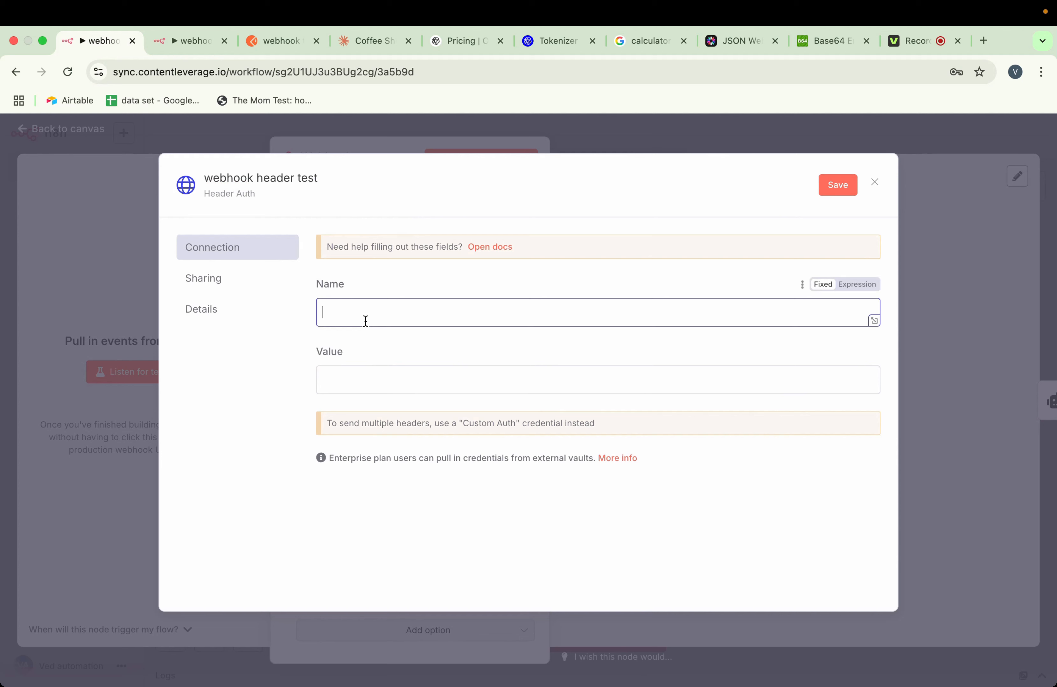
text(X)
text(-AP)
text(pi-Token)
click(377, 388)
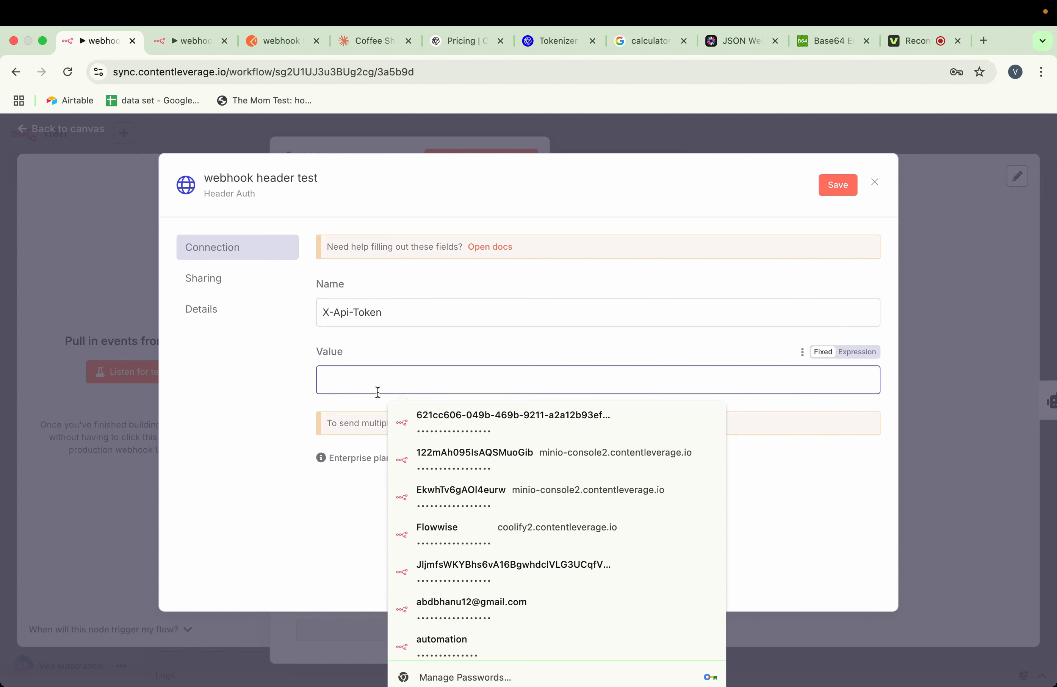
text(•)
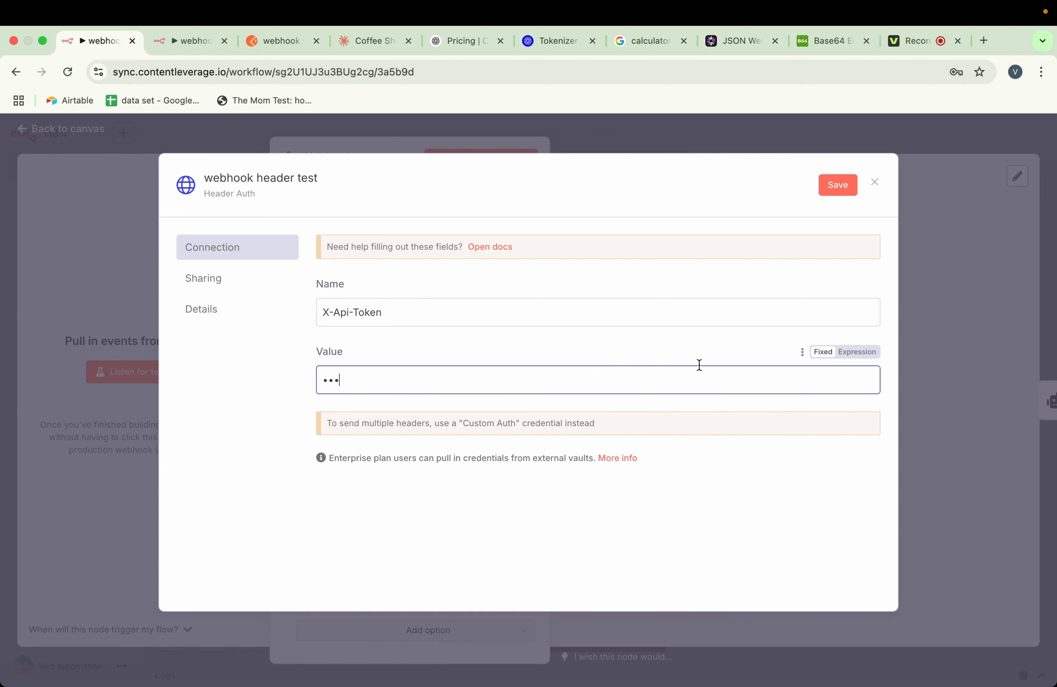
click(857, 352)
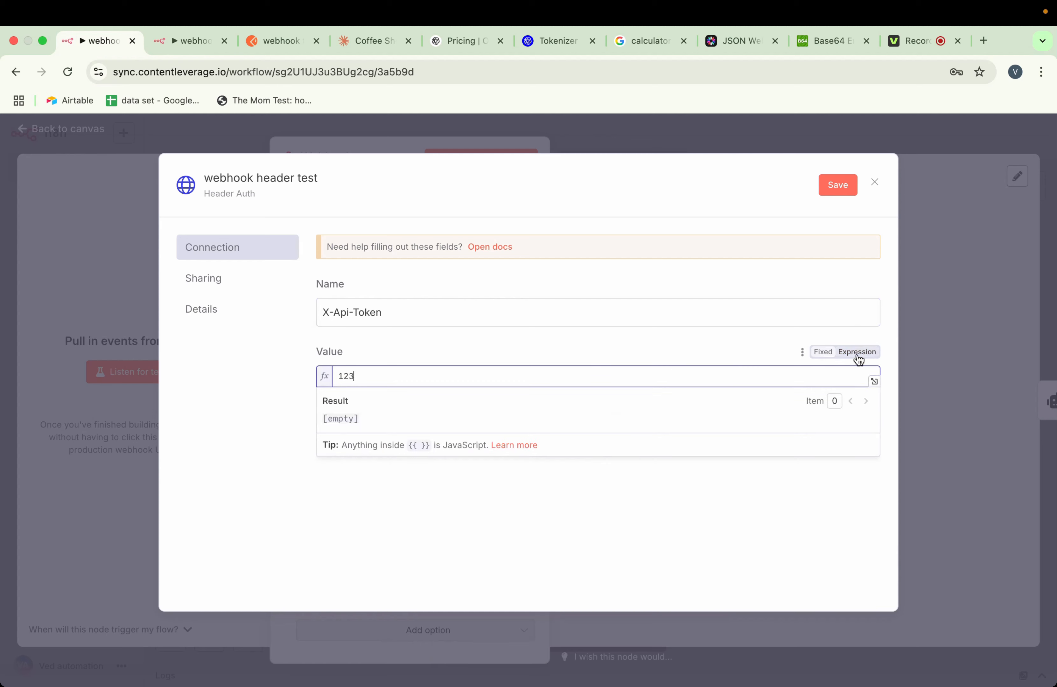
click(591, 342)
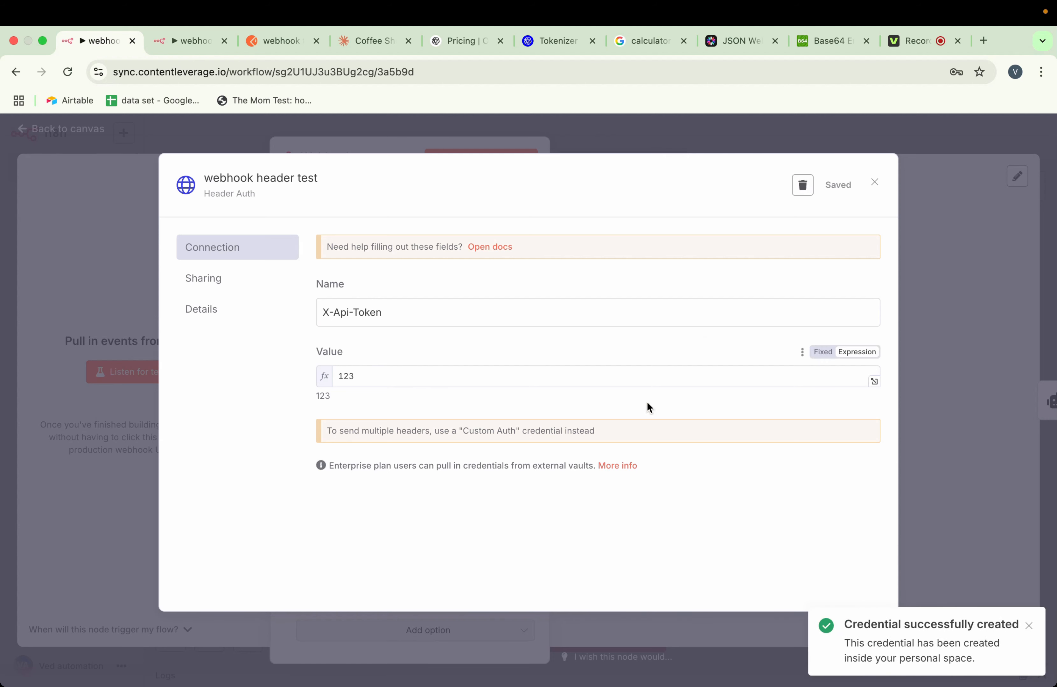
click(377, 150)
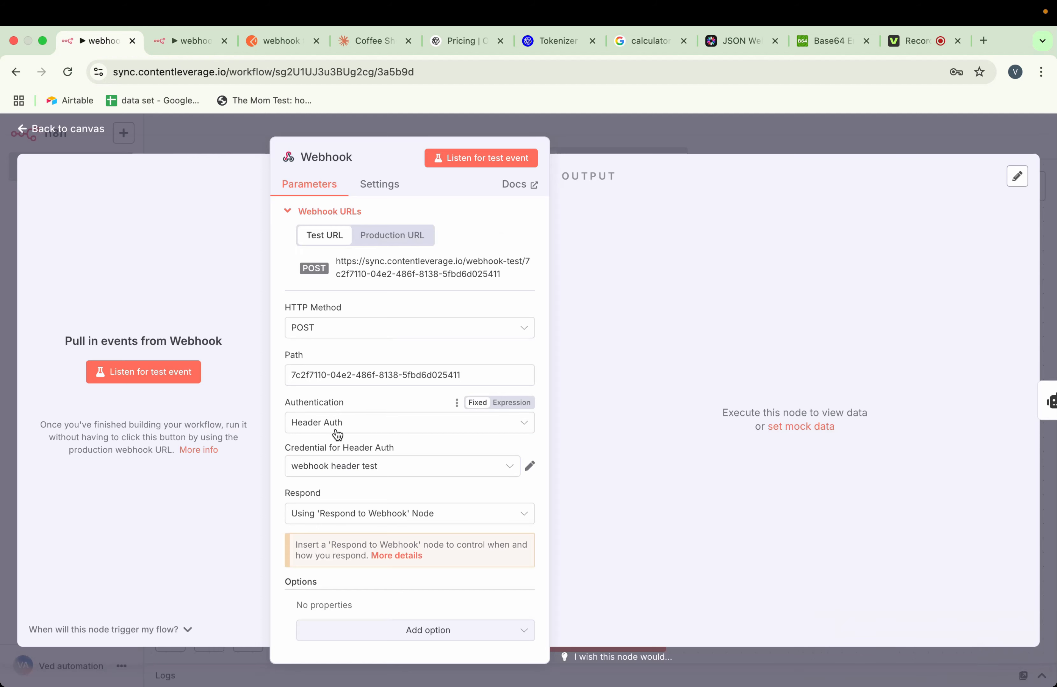
Return to the canvas, save the workflow, and deactivate and reactivate it
click(660, 131)
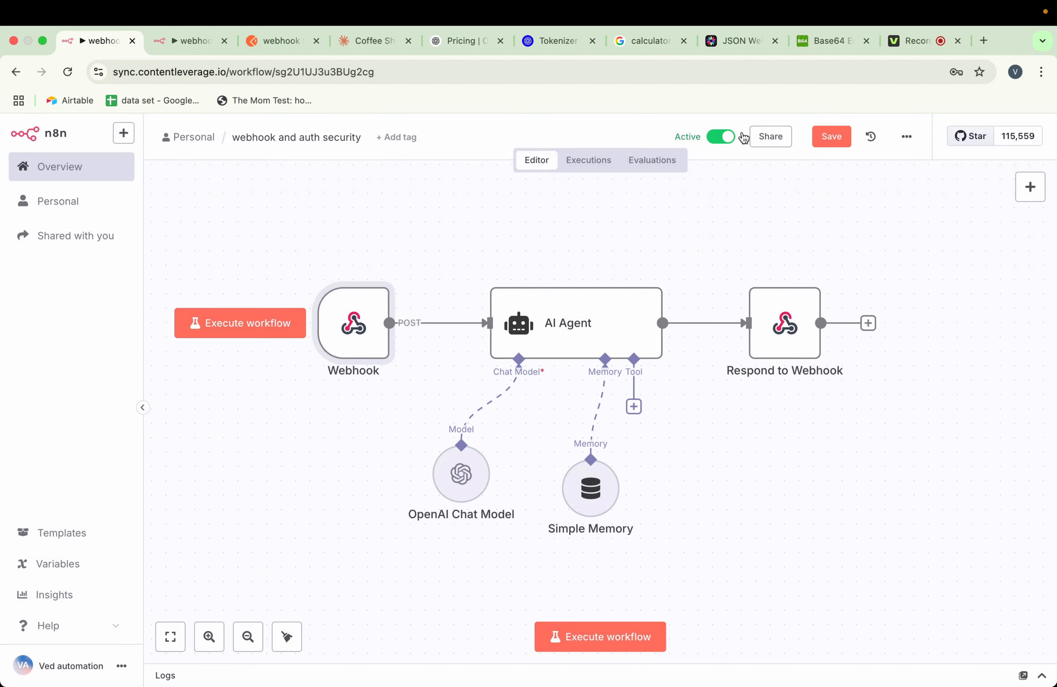
click(835, 142)
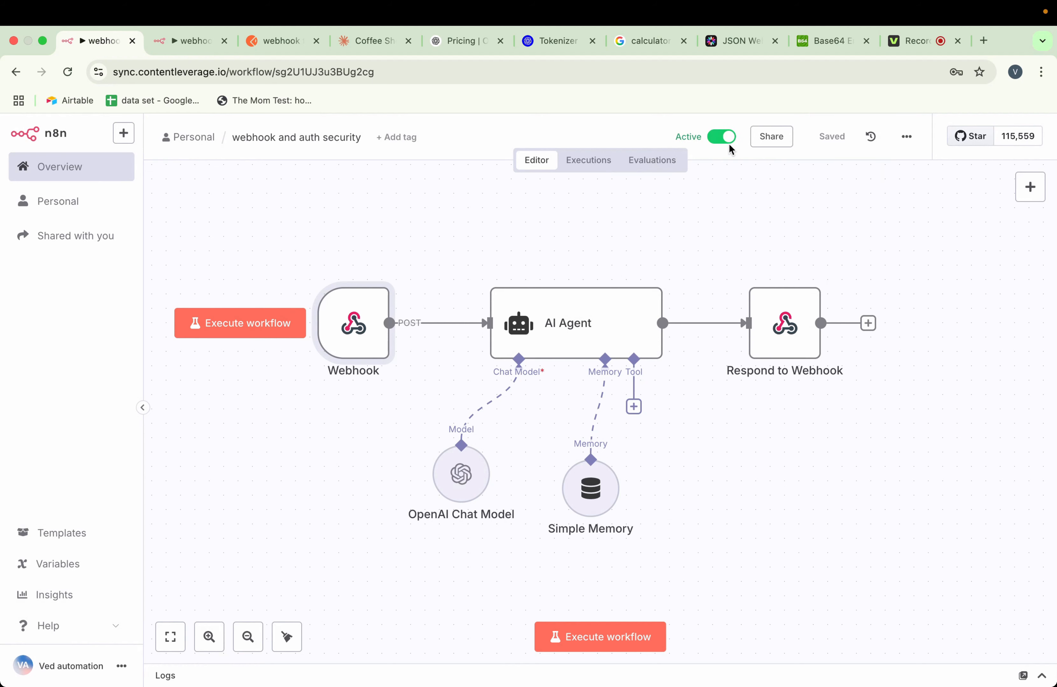
click(727, 142)
click(716, 137)
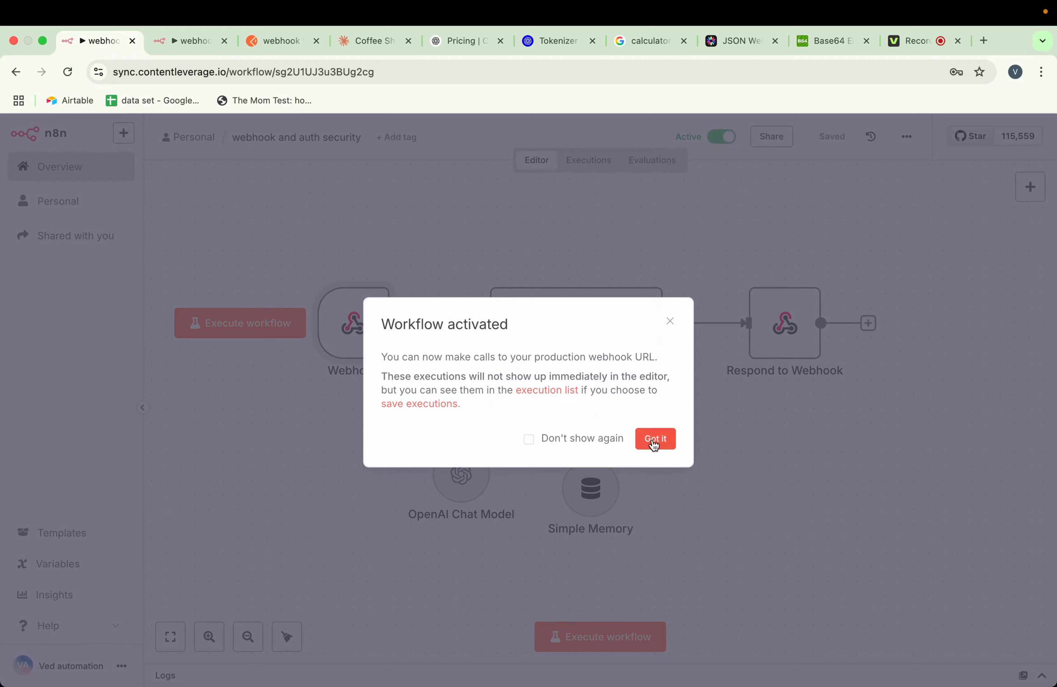
click(652, 441)
Switch to Postman and send the webhook request without an authentication header to test the protection
click(274, 47)
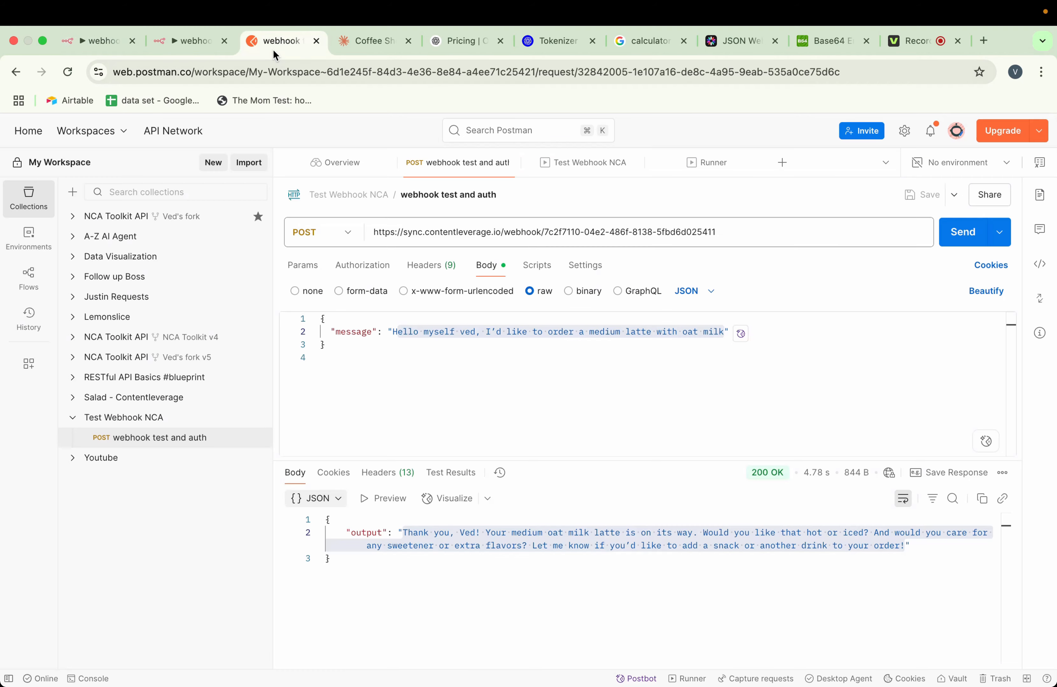
click(702, 354)
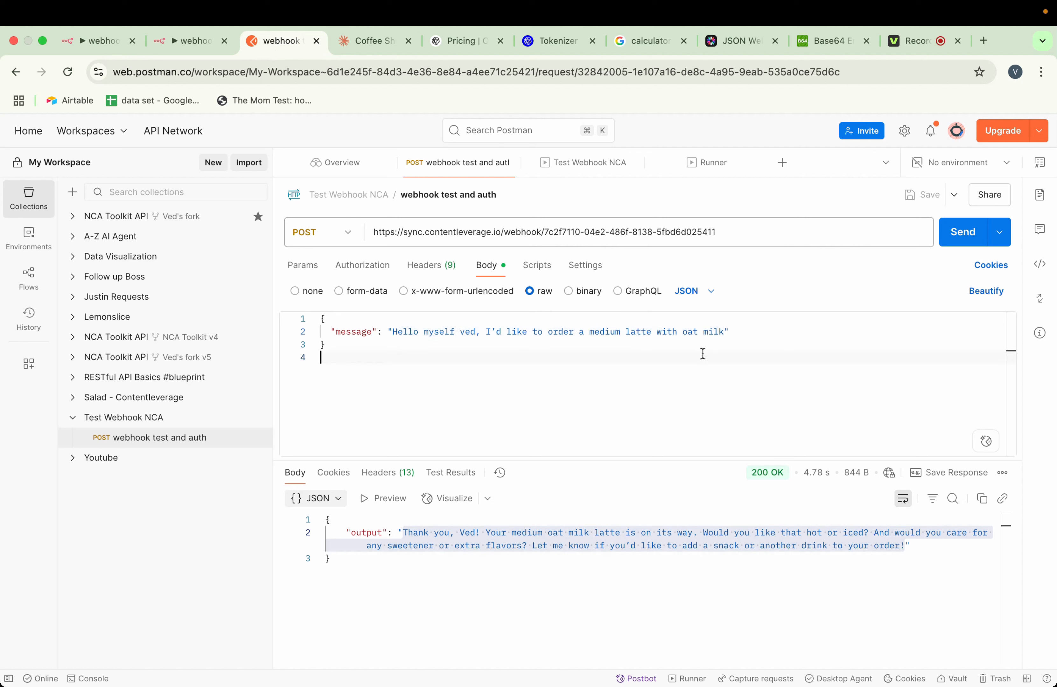
click(955, 246)
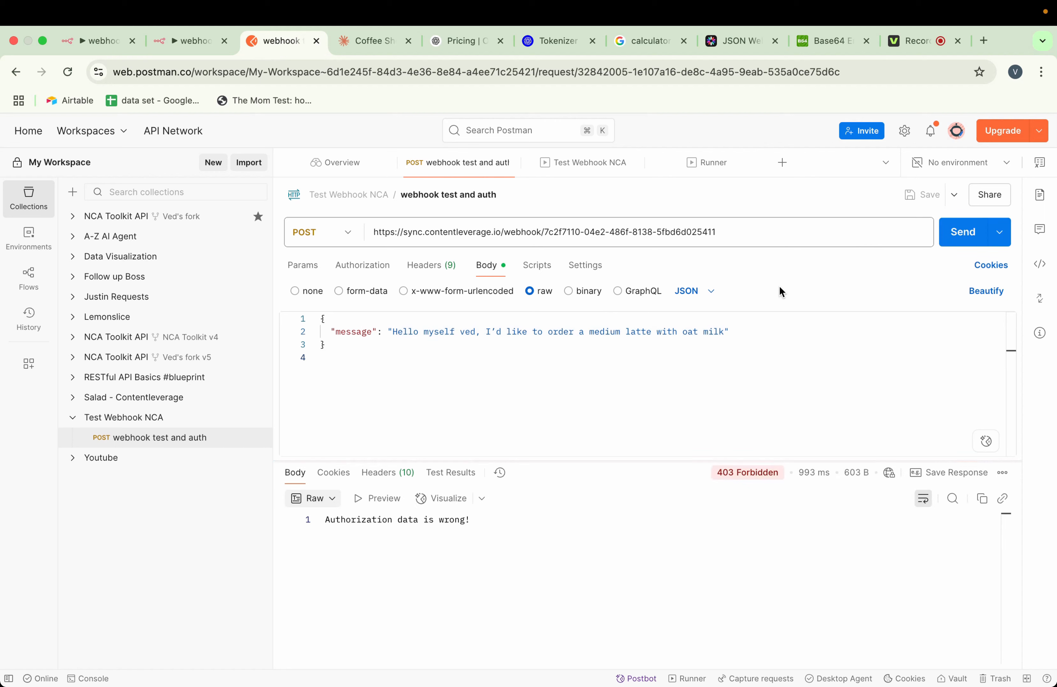
mouse_move(729, 481)
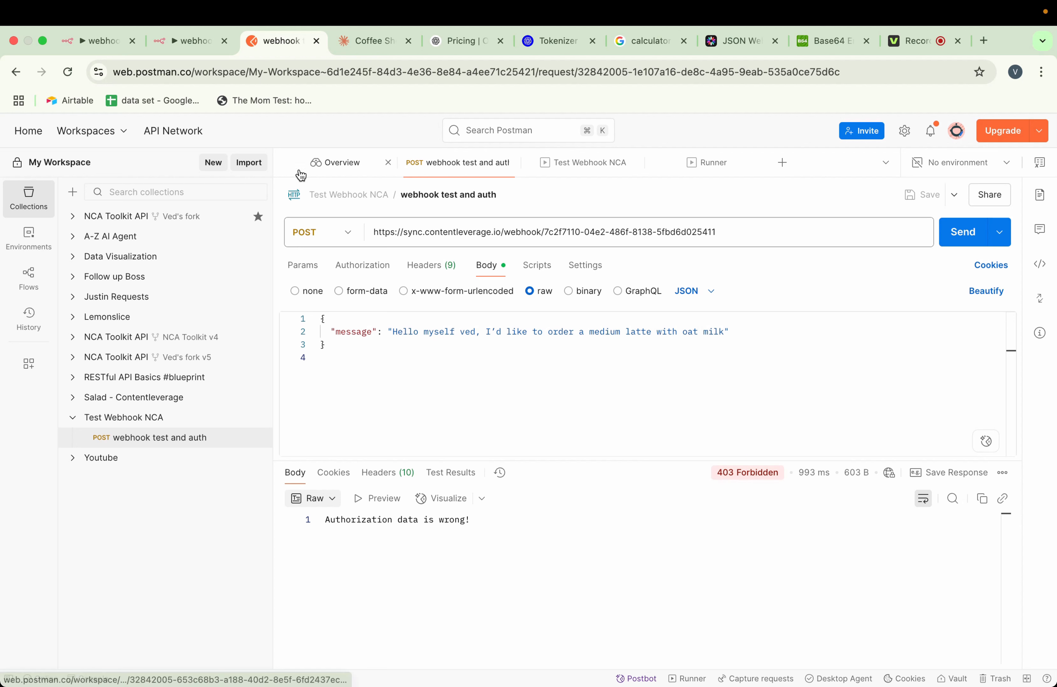
Switch to n8n and open the Webhook node to review its header authentication settings
click(104, 41)
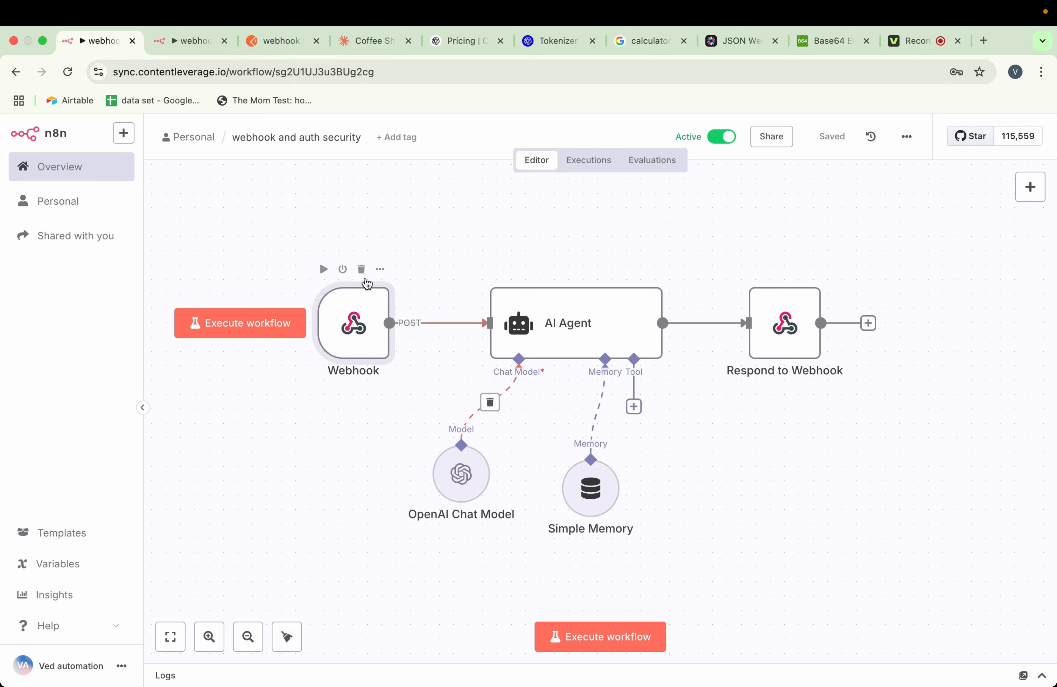
click(379, 270)
click(410, 290)
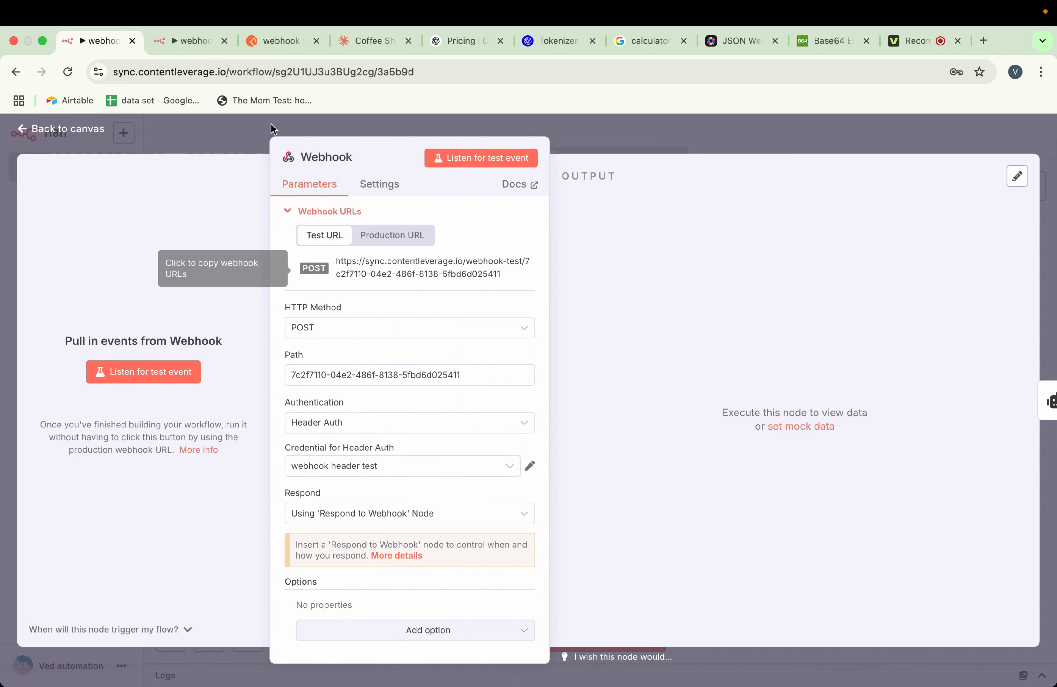
Switch to Postman, add an X-Api-Token header with the token value to the webhook request, and send it
click(273, 43)
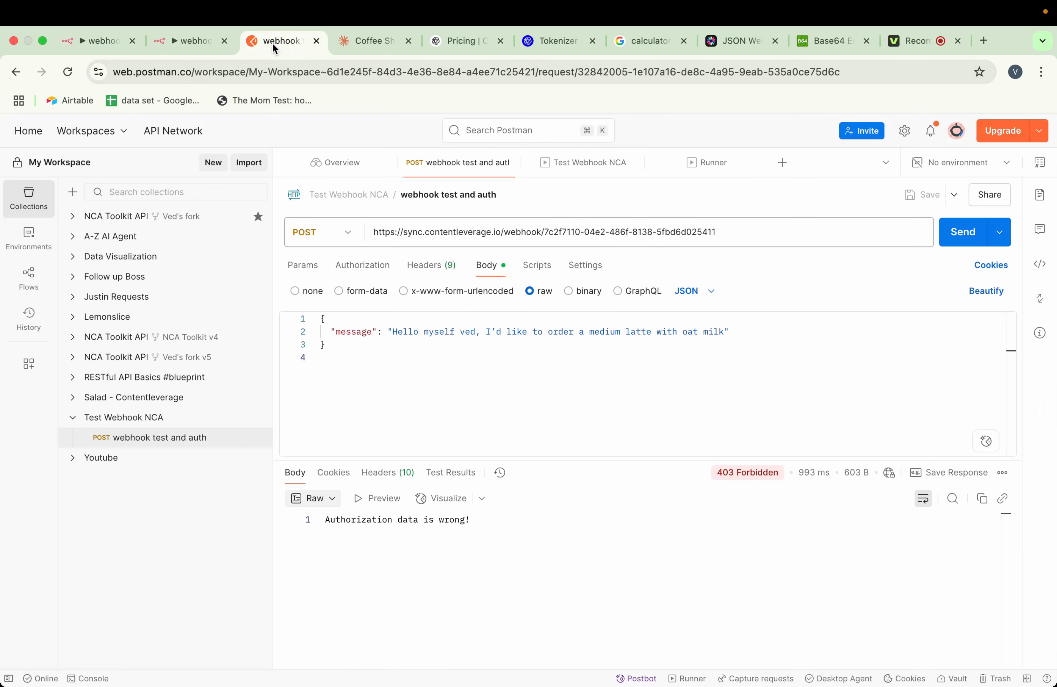
click(430, 265)
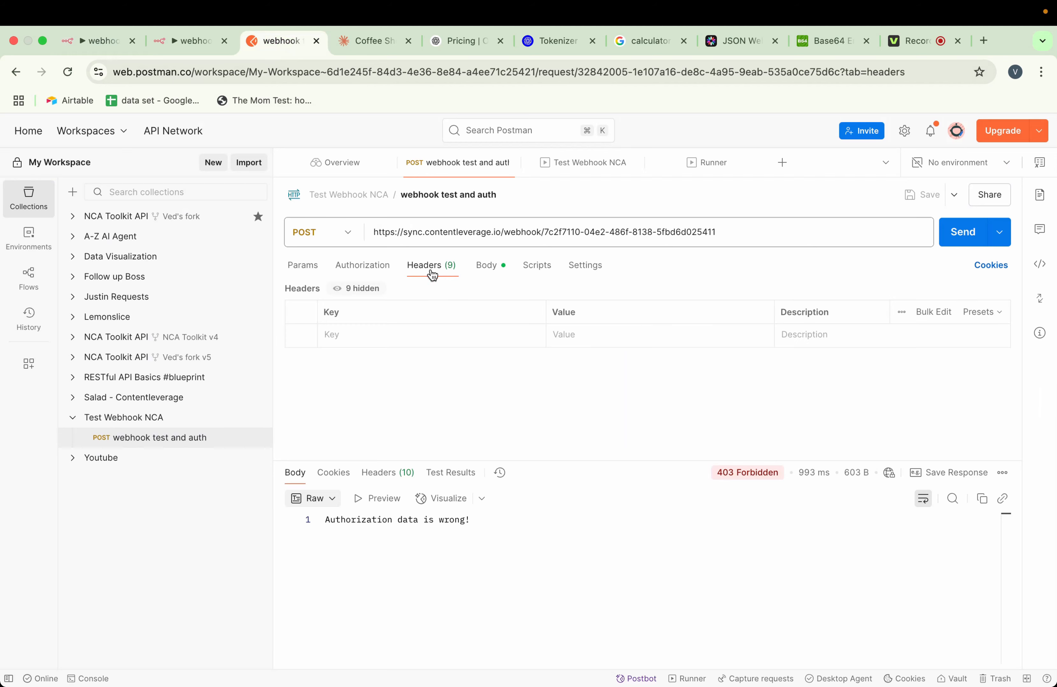
click(388, 335)
text(X)
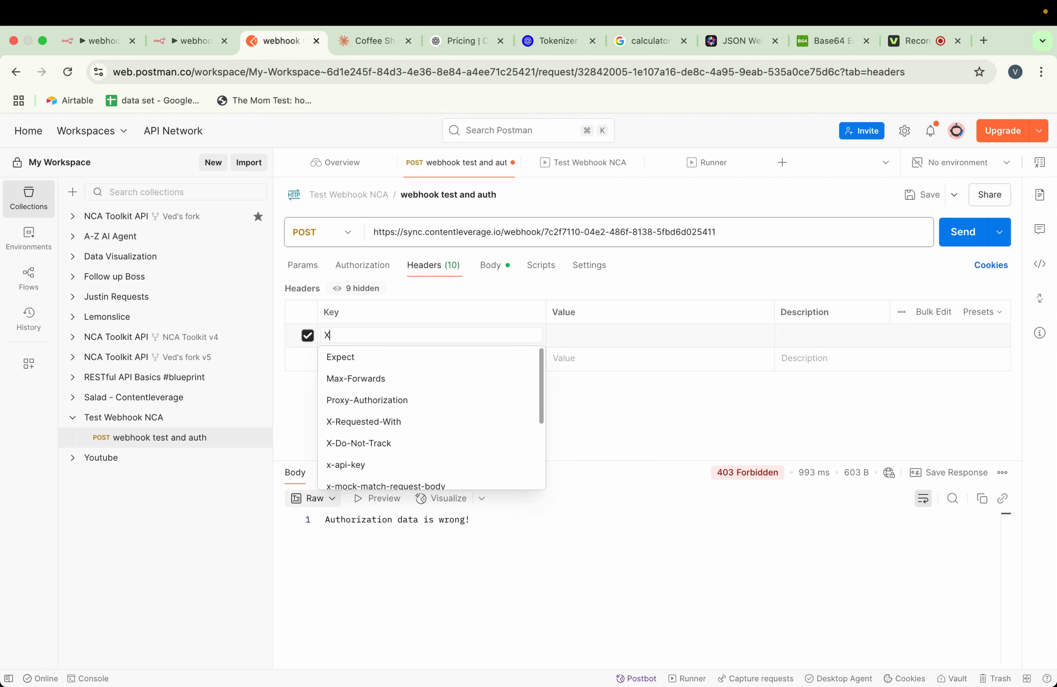
text(-Api)
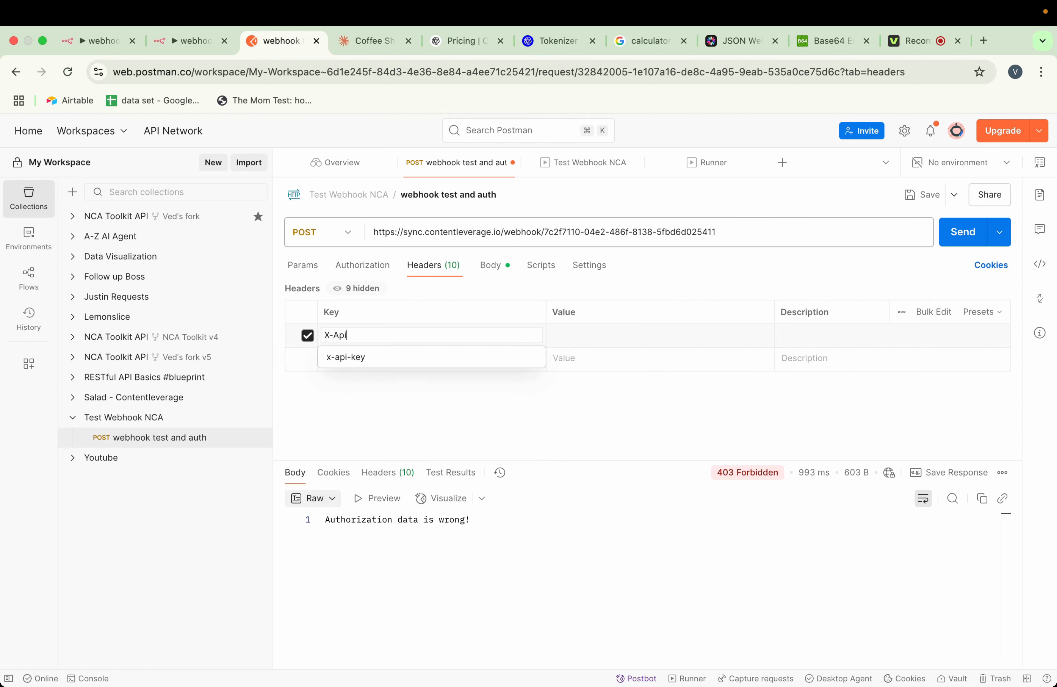
text(-Token)
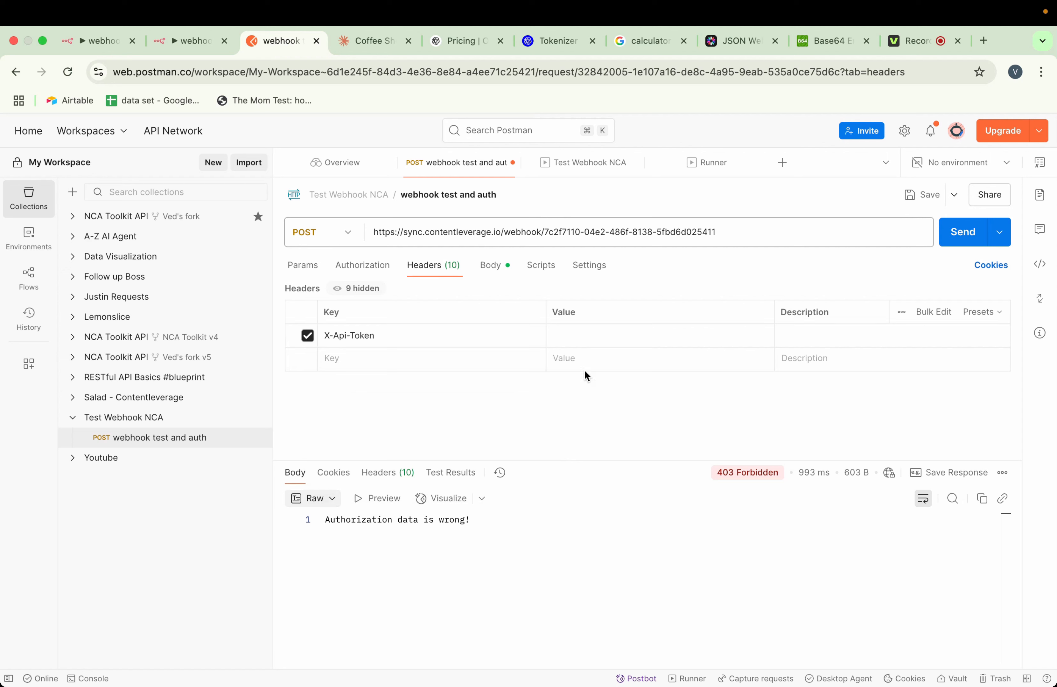
click(570, 337)
text(123)
click(964, 241)
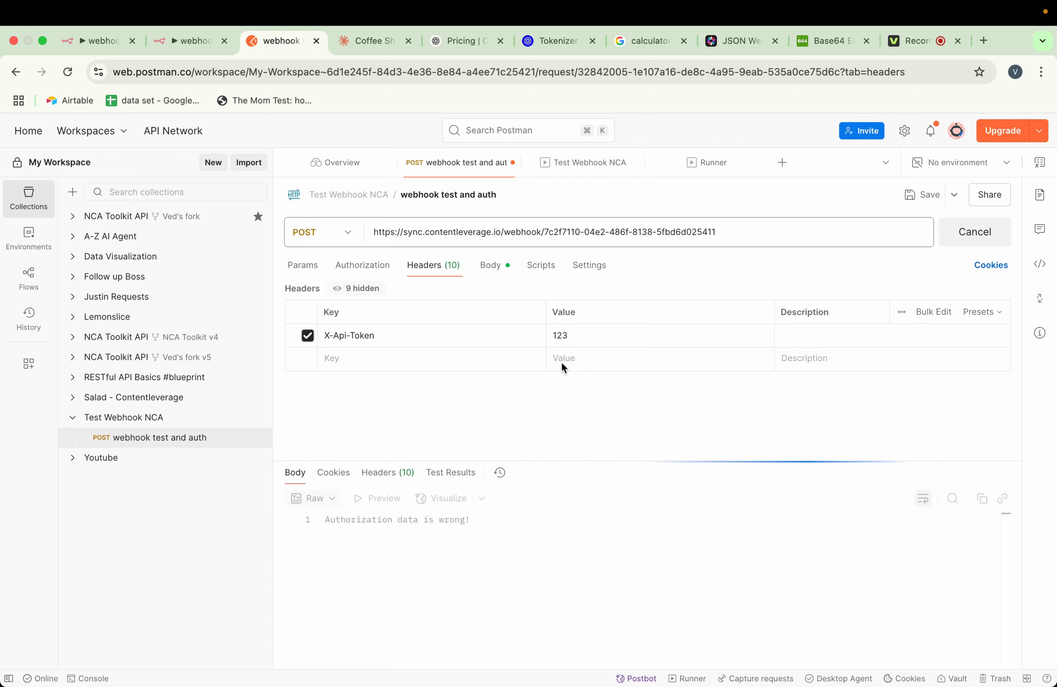
Check the workflow's executions in n8n, and review the response status and request body in Postman
click(183, 41)
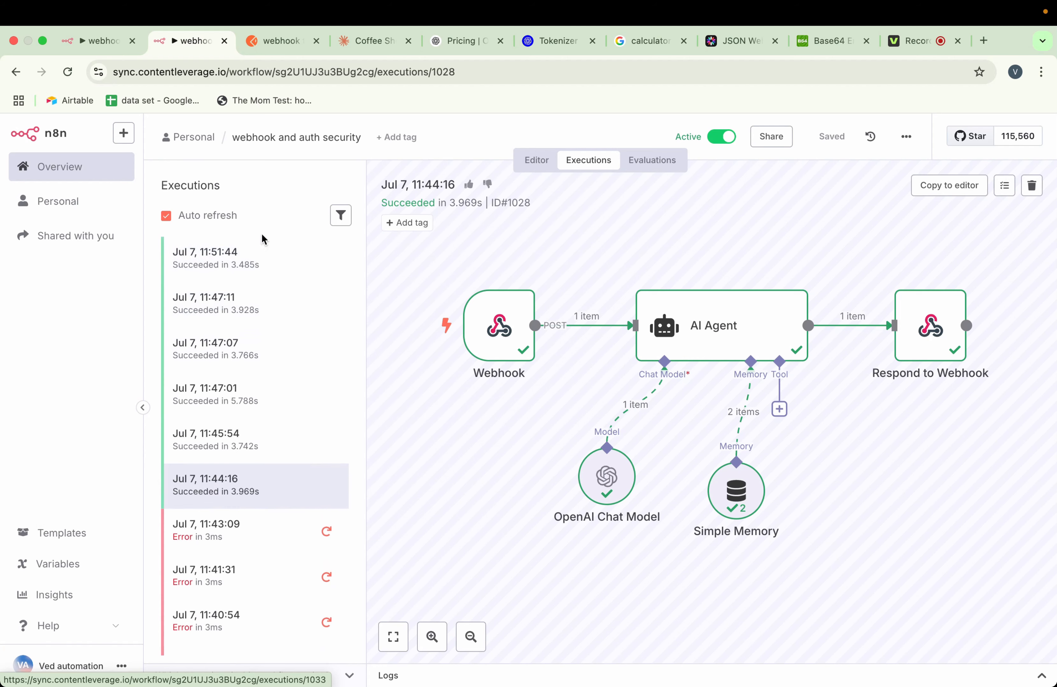
click(279, 43)
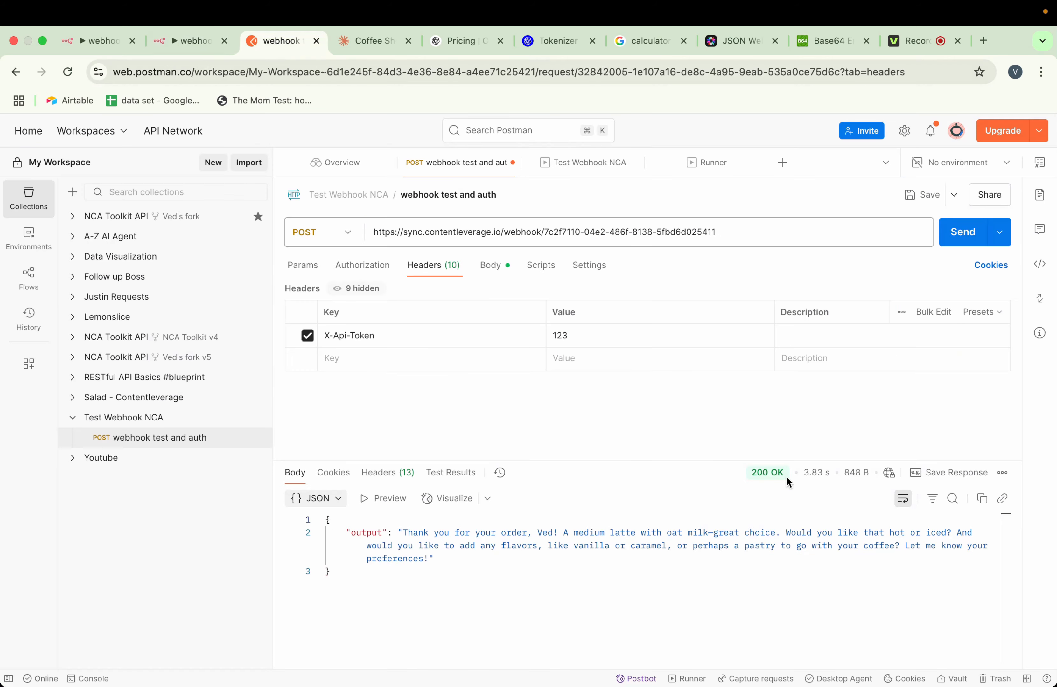
mouse_move(788, 482)
drag(788, 481, 756, 476)
click(469, 584)
click(491, 266)
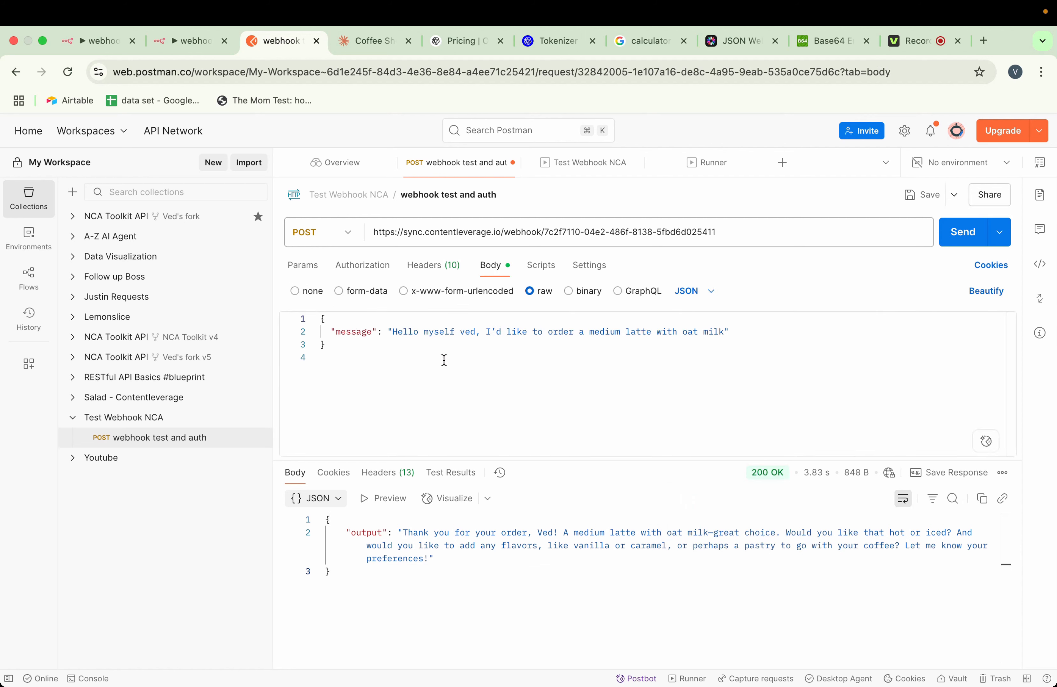
Switch to n8n and inspect the saved webhook header test credential
click(103, 41)
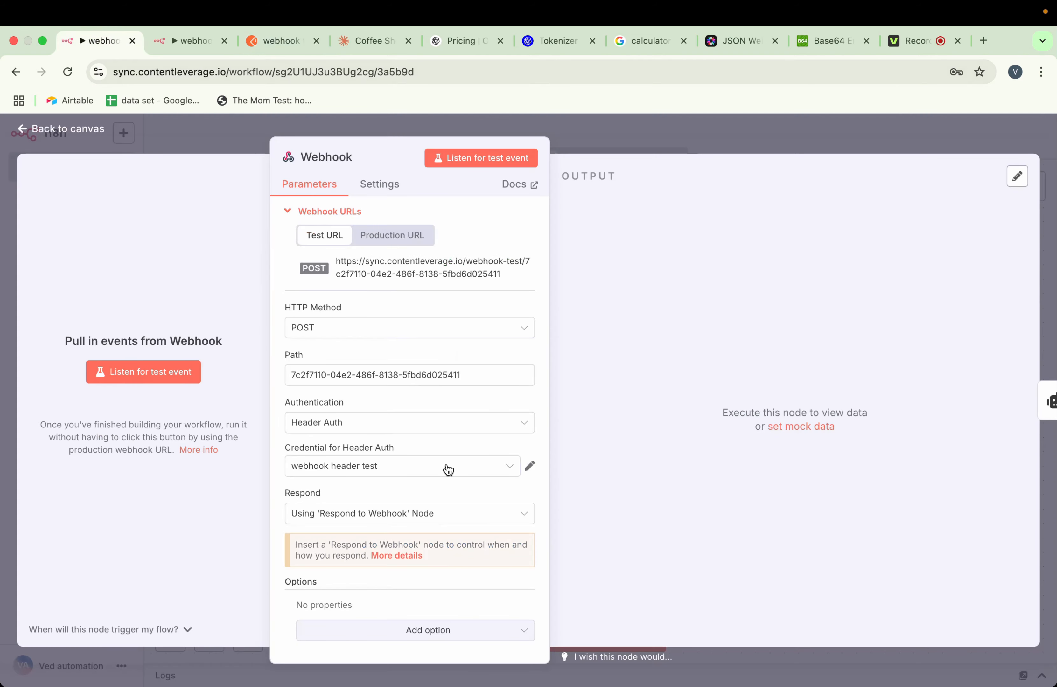
click(529, 466)
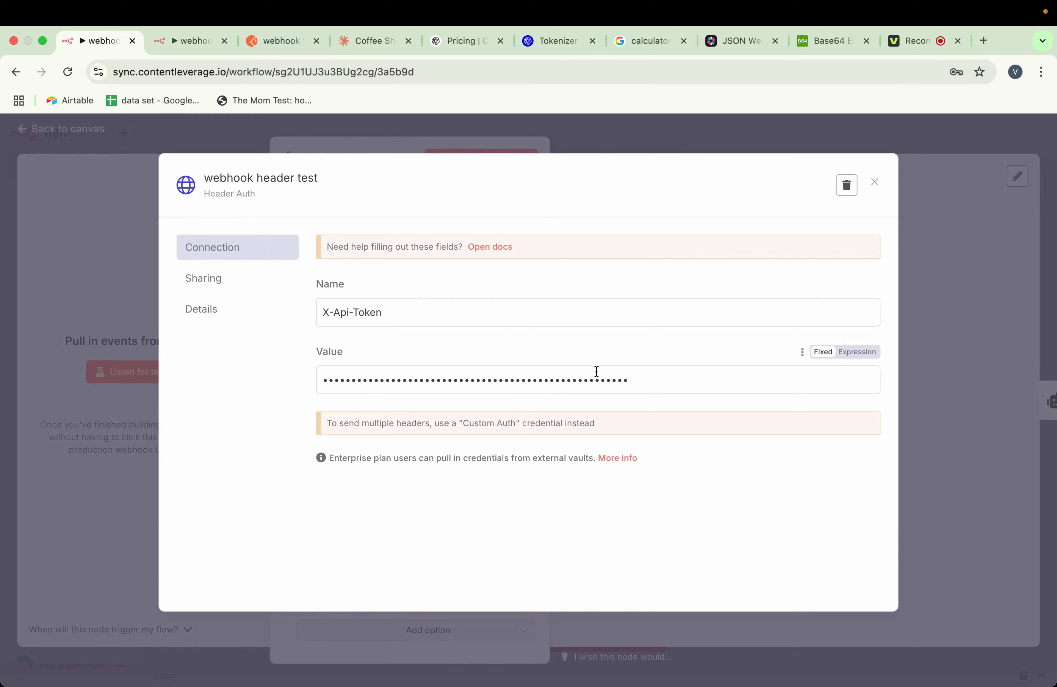
click(415, 143)
Start a new Header Auth credential for the Webhook node and set its header name to X-Api-token
click(416, 472)
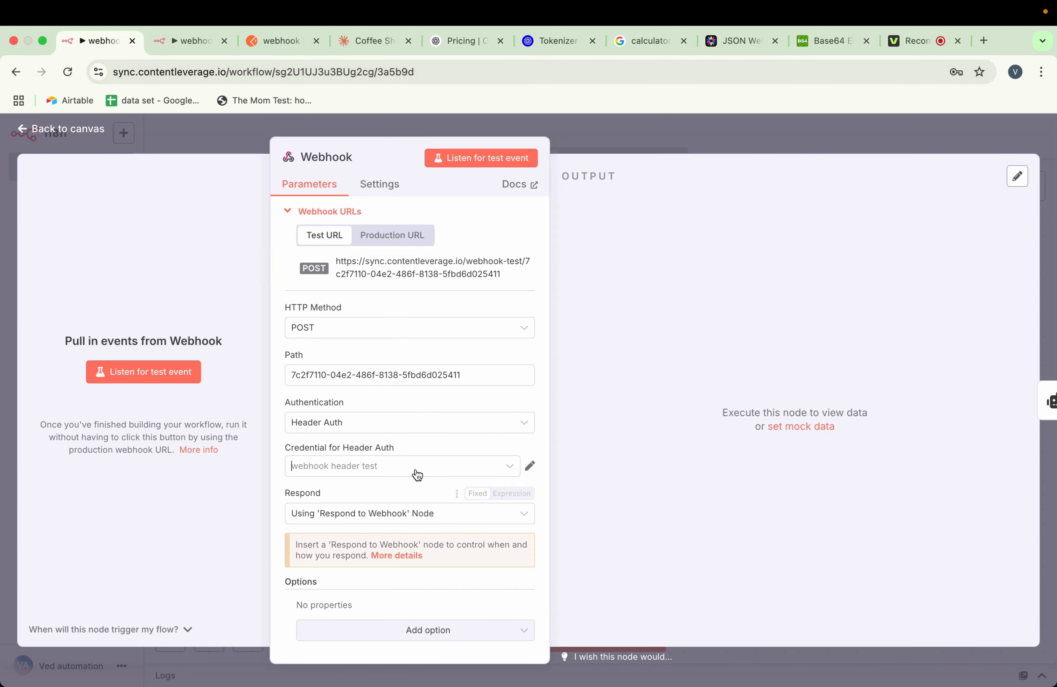
click(381, 430)
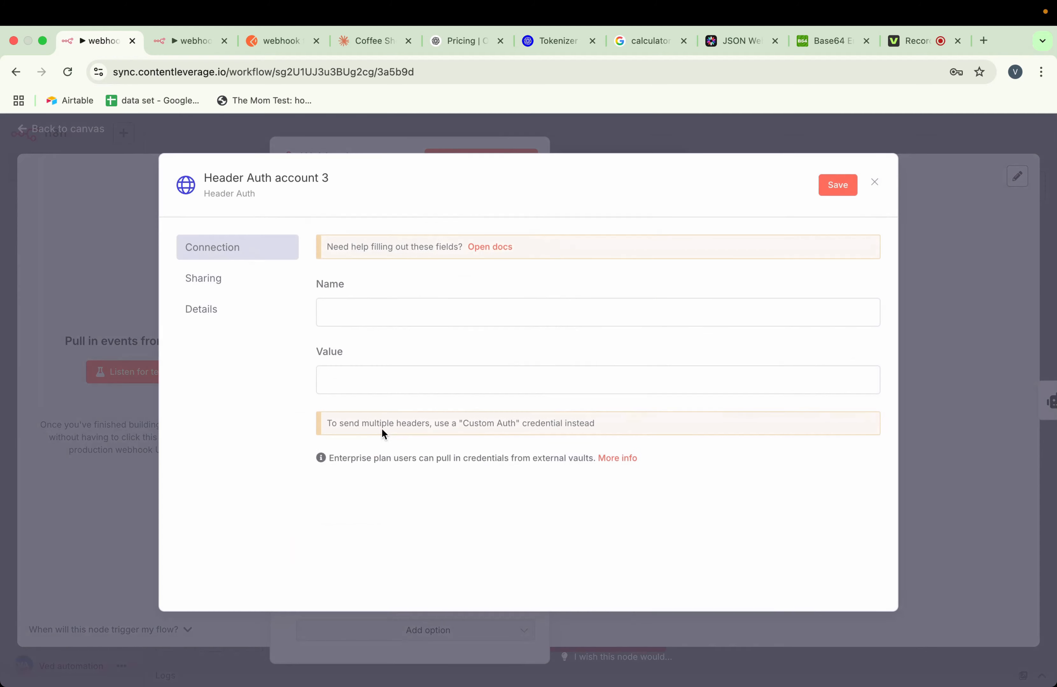
click(384, 306)
text(X)
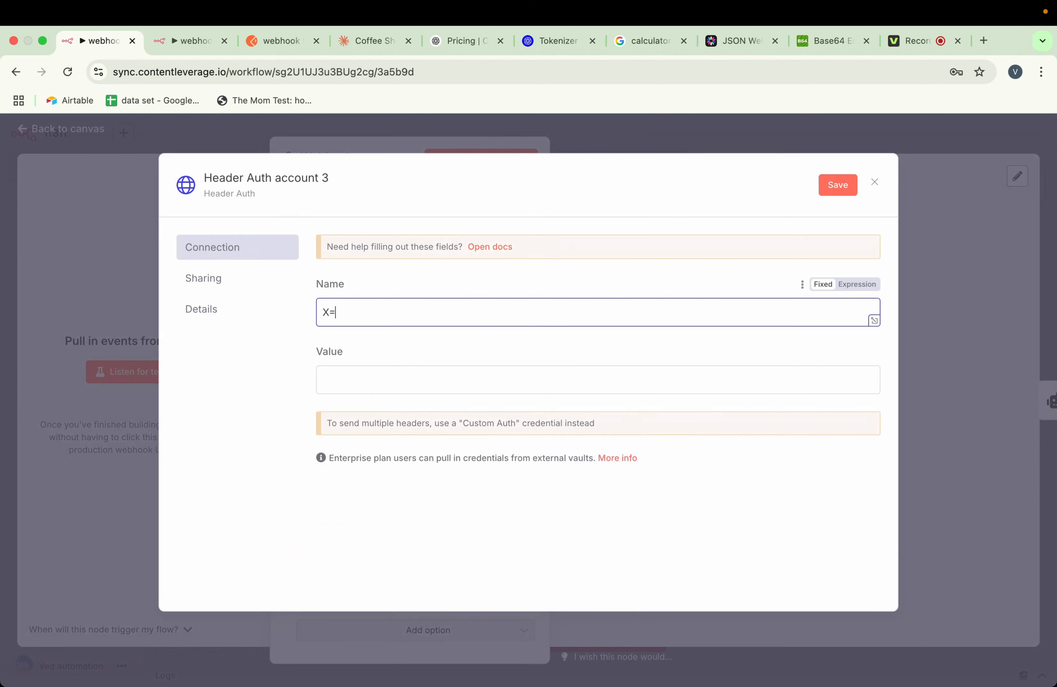
text(-Api-tok)
text(en)
Try out sample token values as an expression in the credential's value field, and clear the field
click(378, 382)
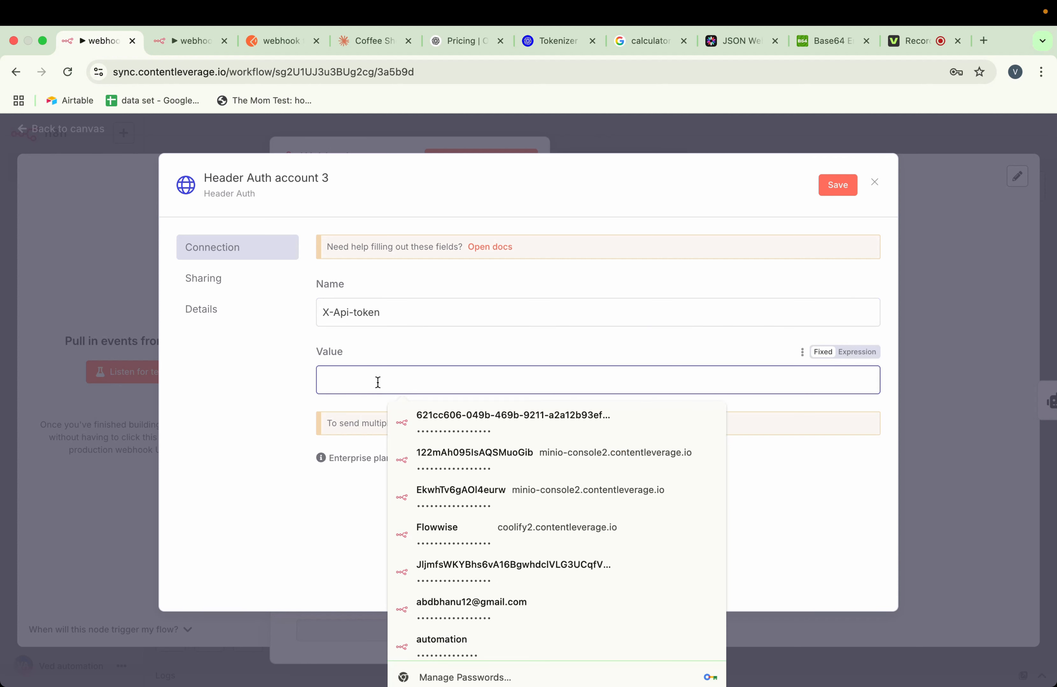
text(•)
click(857, 353)
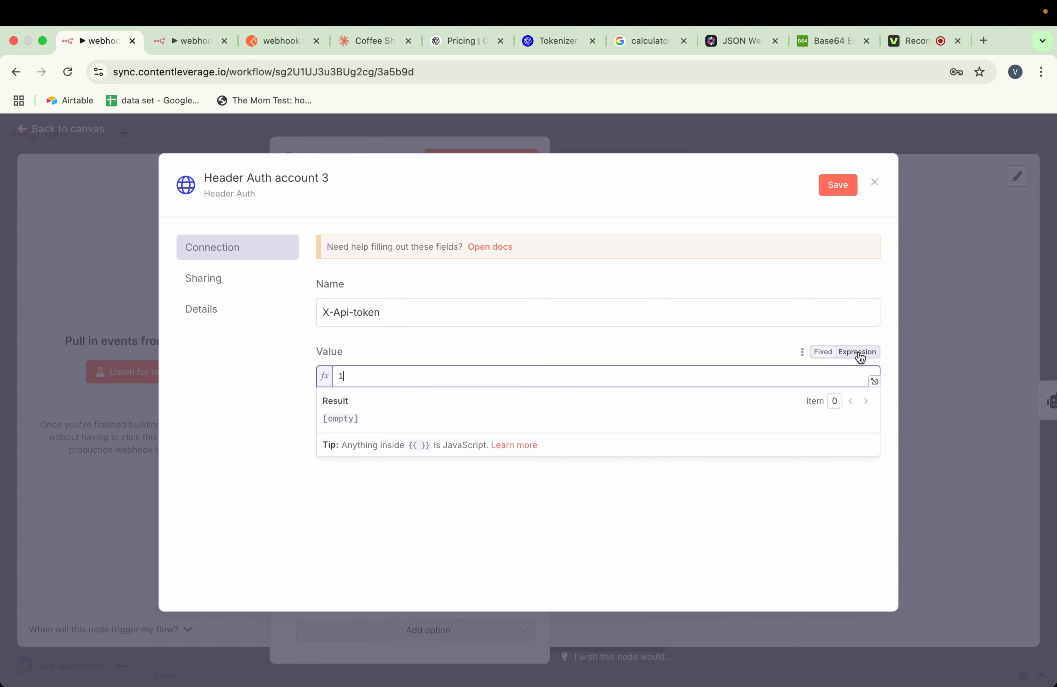
text(2)
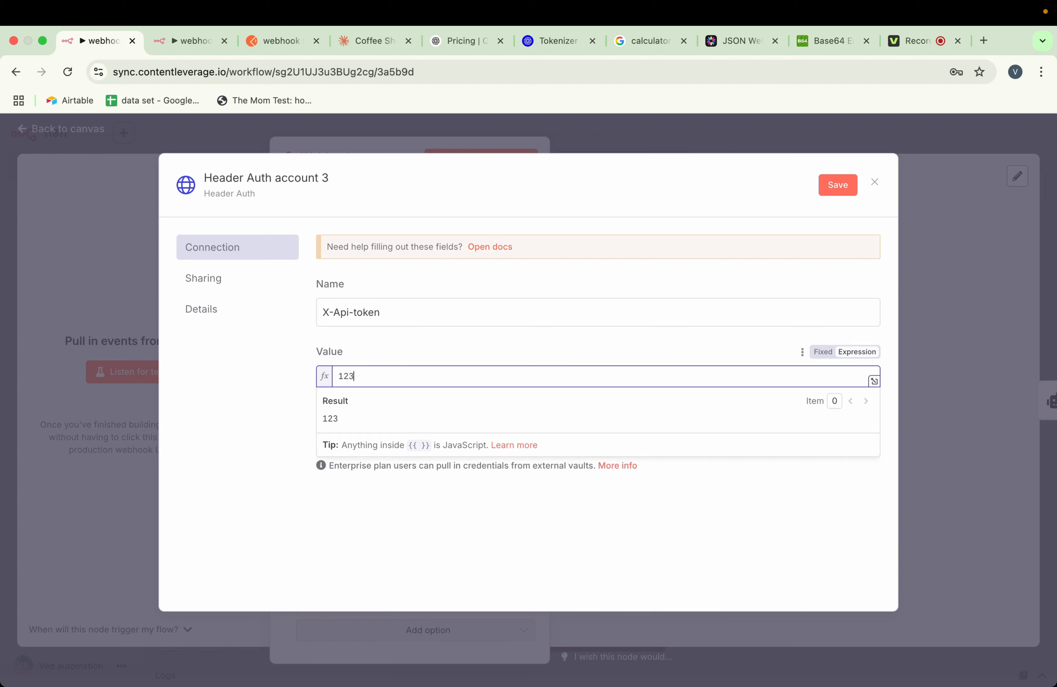
text(3)
key(super+a)
text(ved)
key(super+a)
key(BackSpace)
Switch to base64encode.org and encode a sample token string to Base64
click(807, 54)
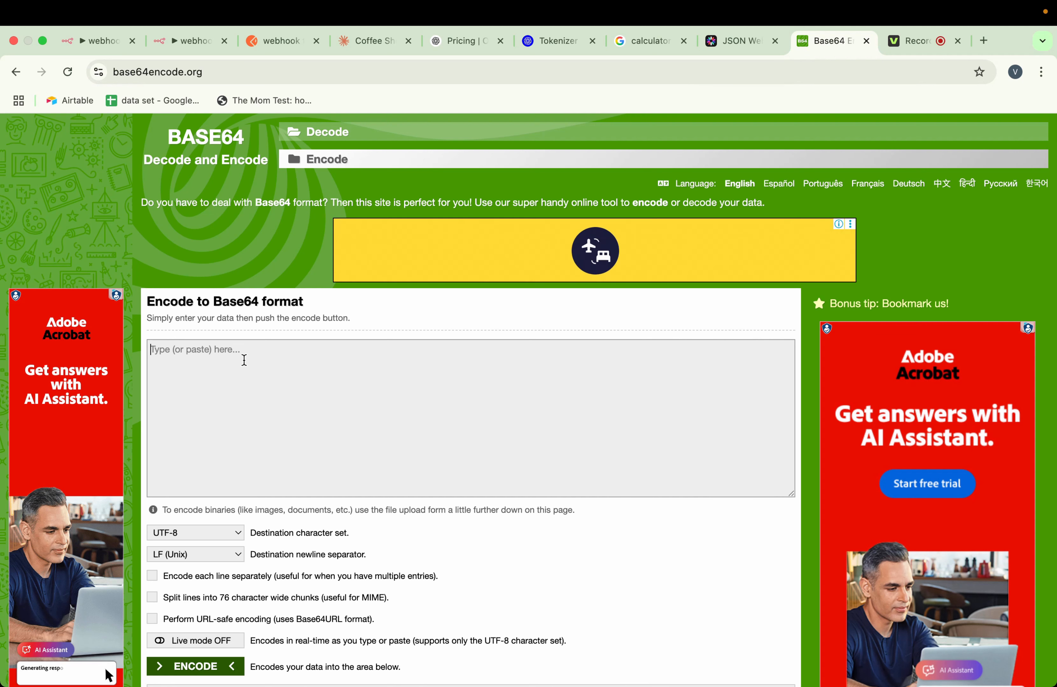
text(ved)
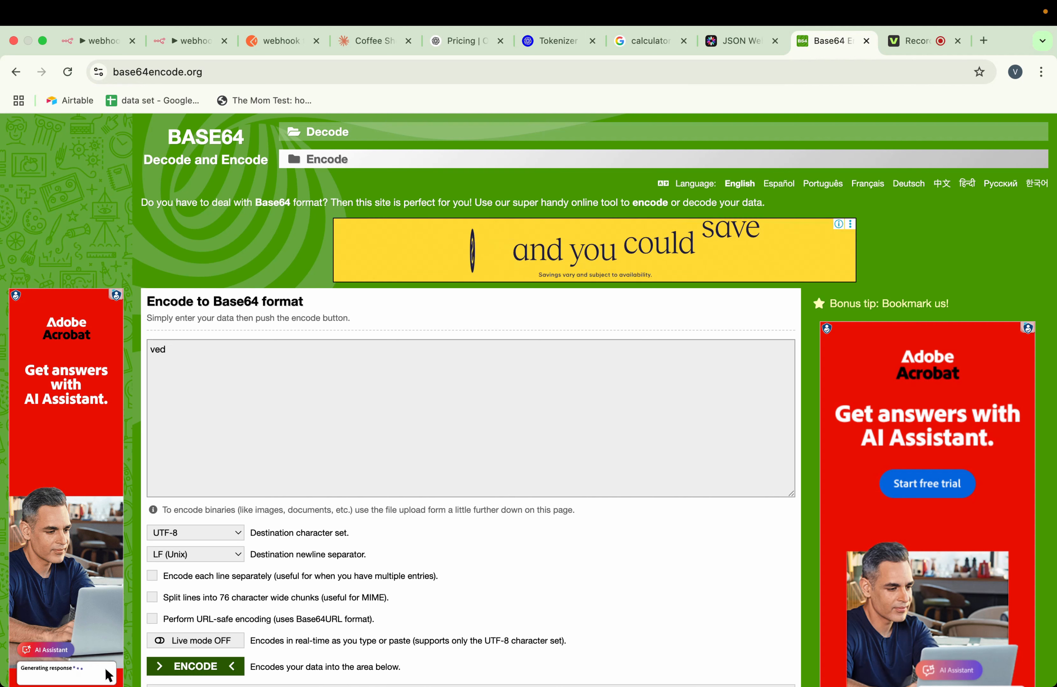
text(1212)
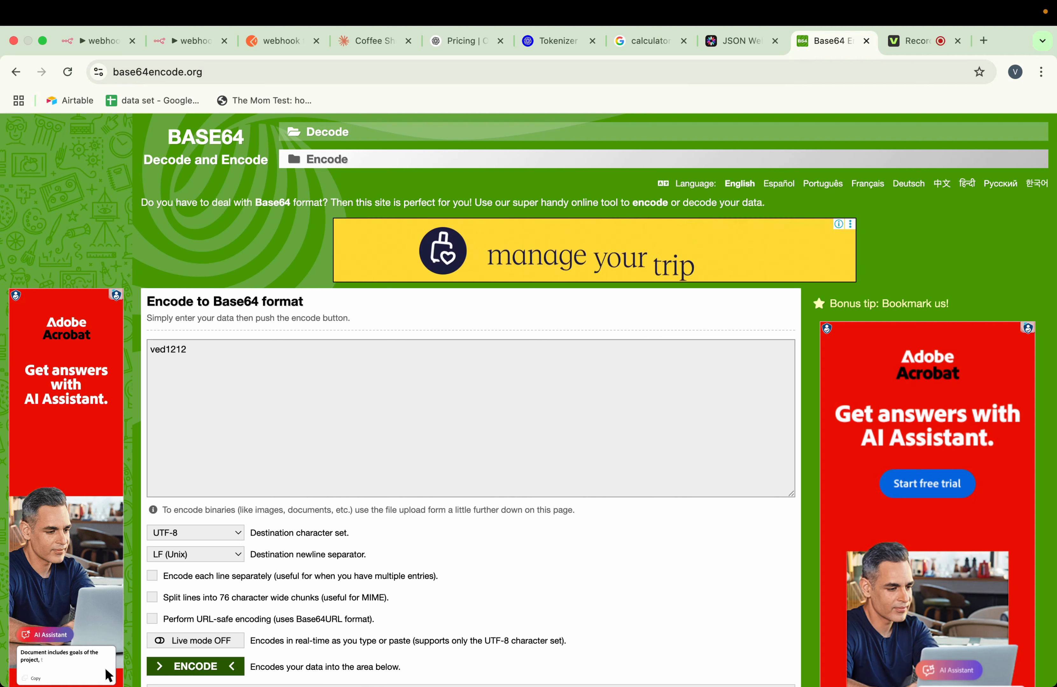
text(t)
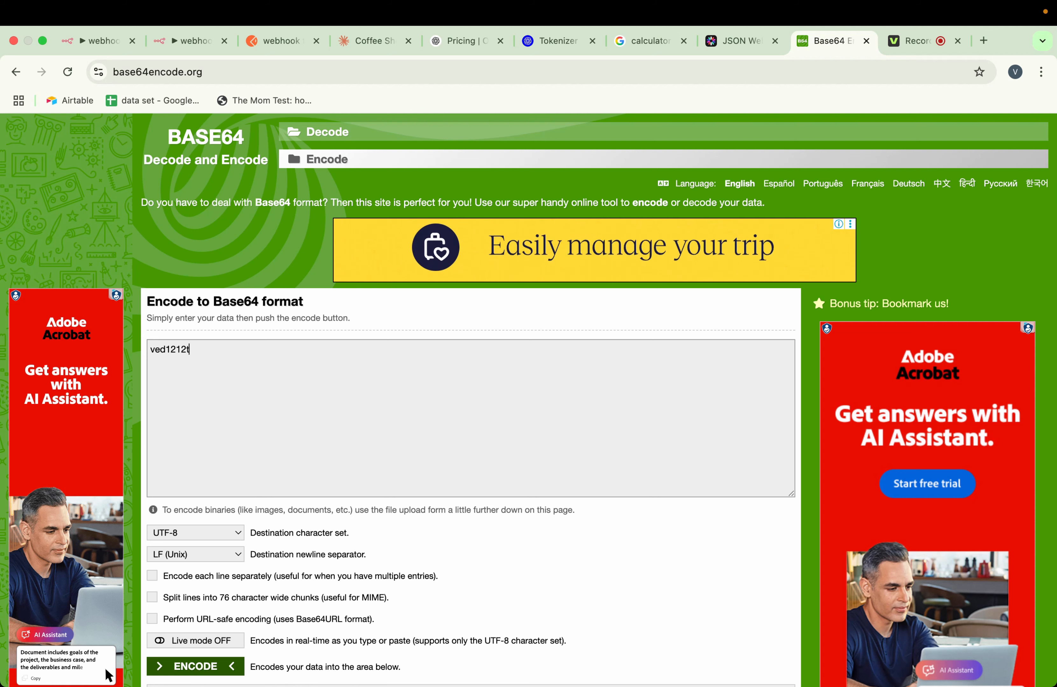
text(st)
scroll(28, 677, down, 1)
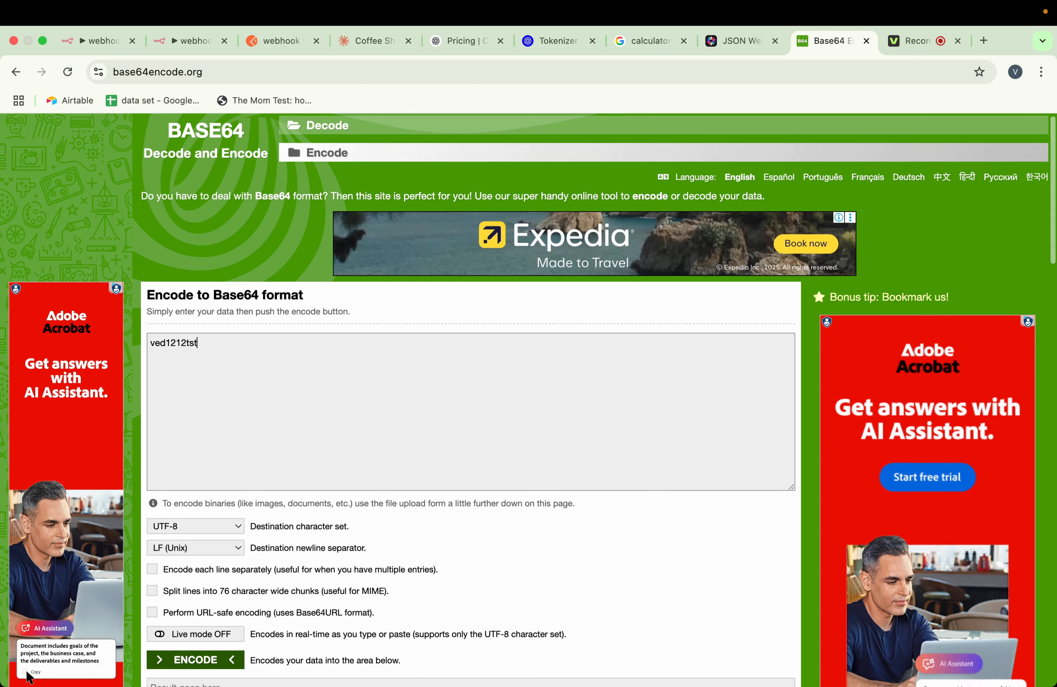
scroll(252, 495, down, 5)
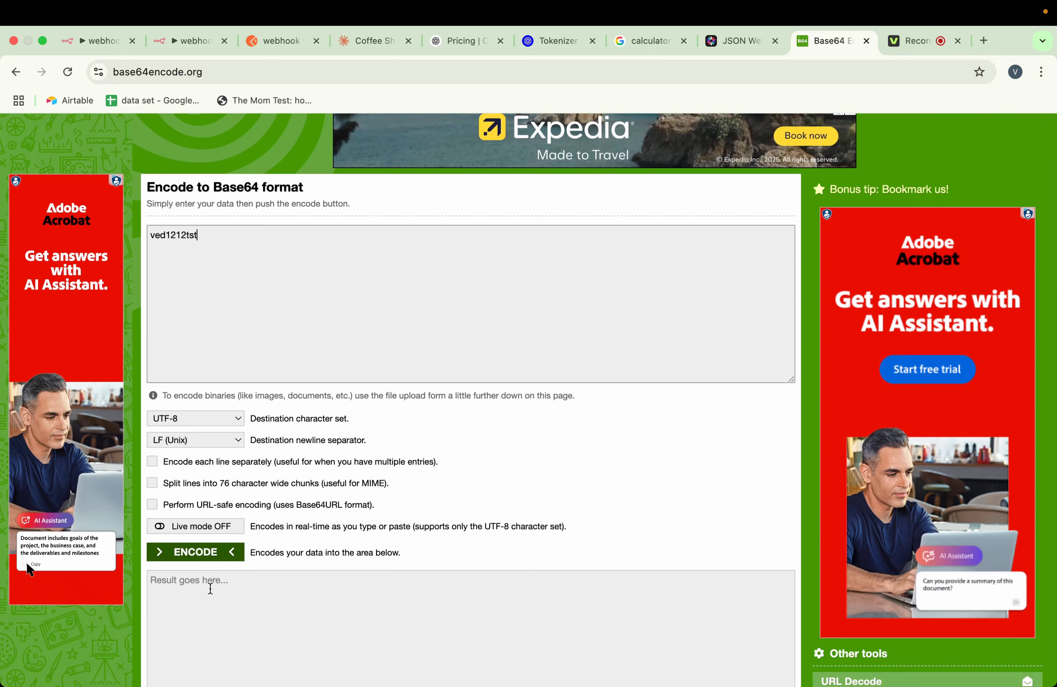
scroll(222, 582, down, 7)
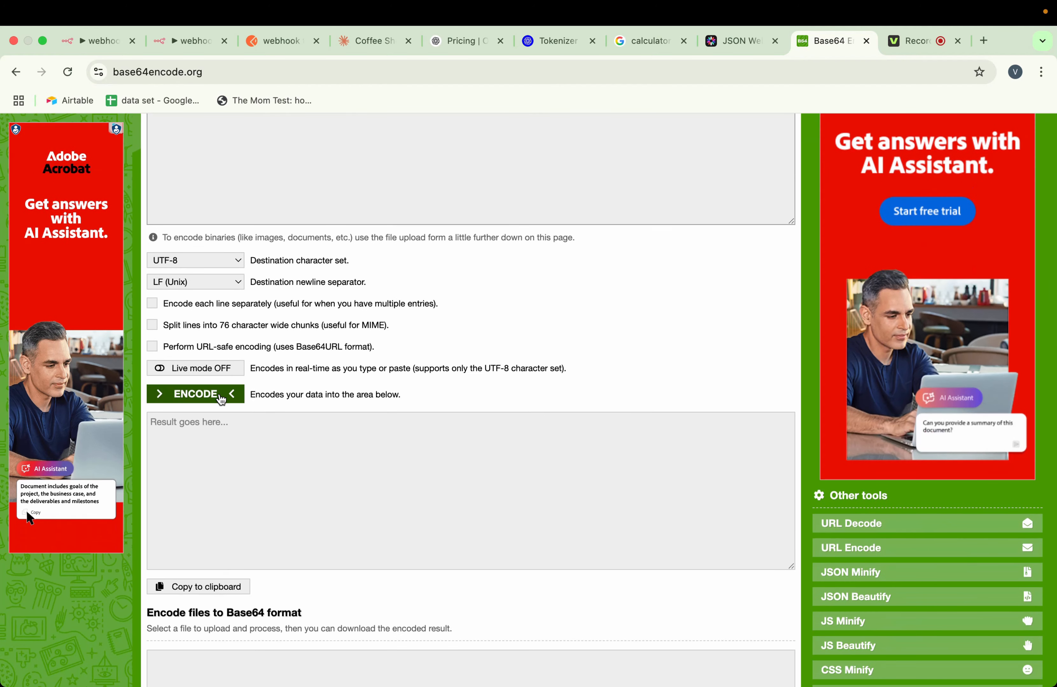
click(216, 395)
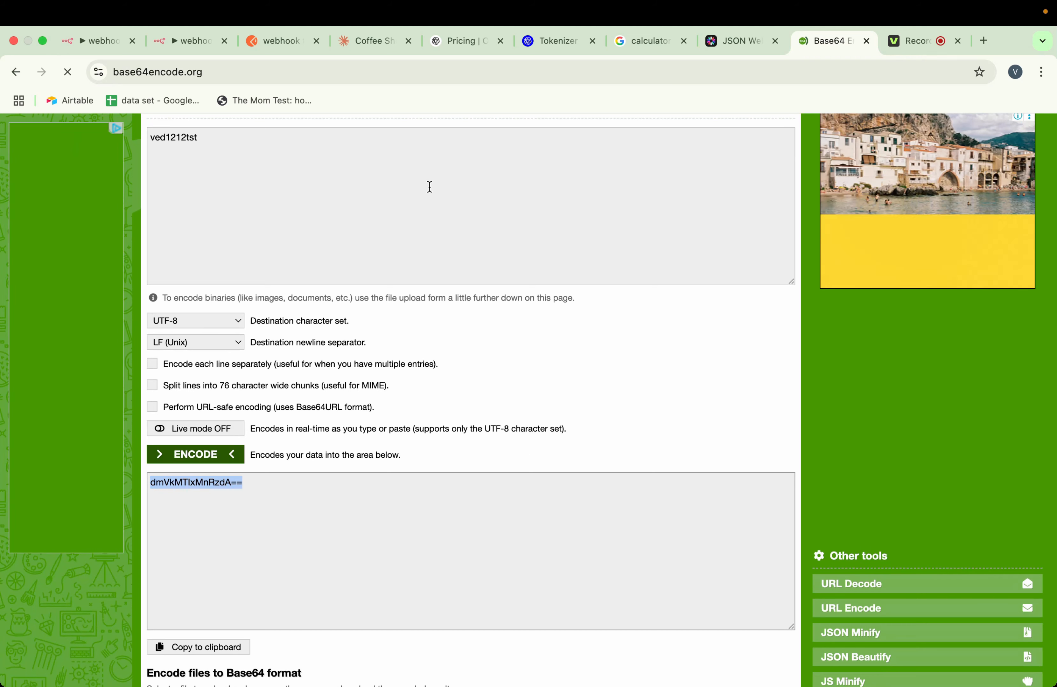
Switch to n8n and replace the test header webhook credential's value with the Base64-encoded token, shown as an expression
click(129, 47)
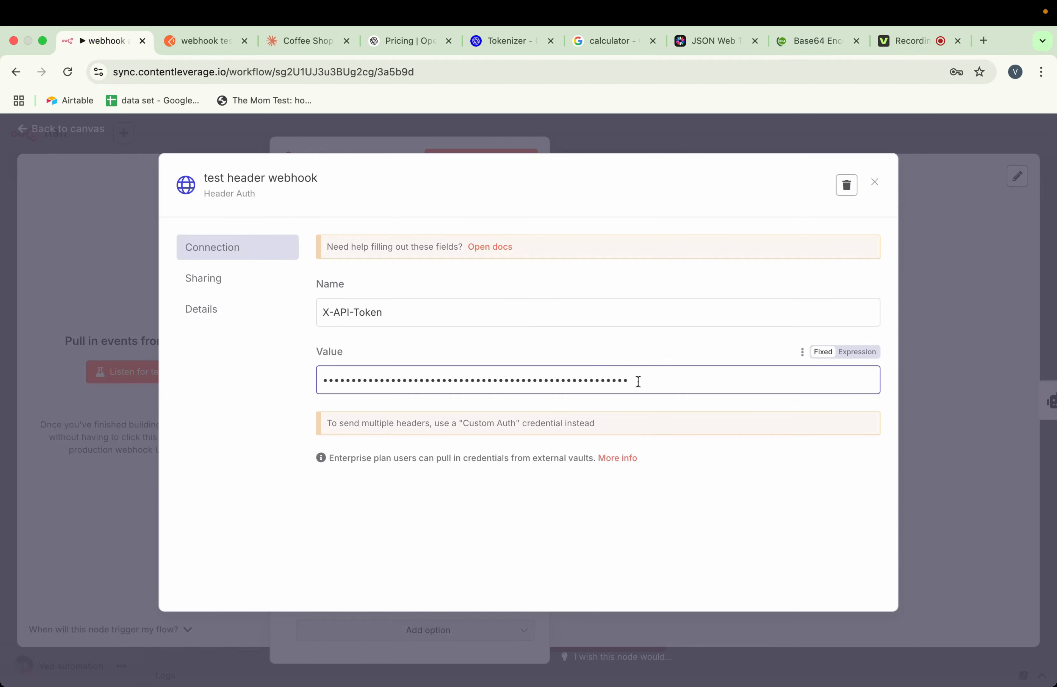
key(super+a)
key(BackSpace)
key(super+v)
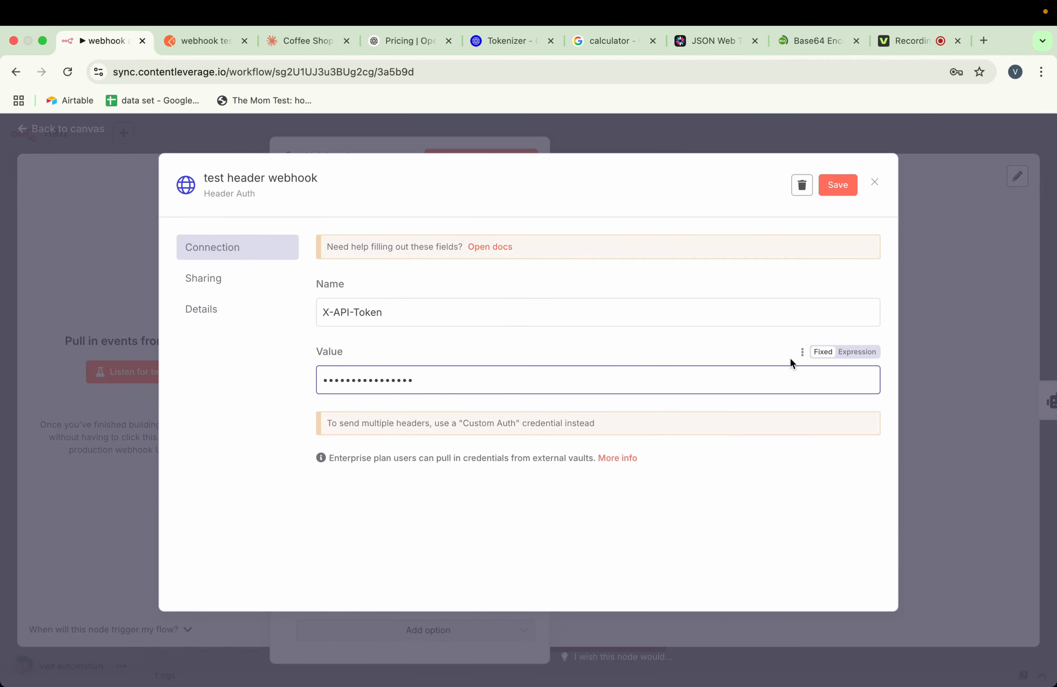
click(852, 356)
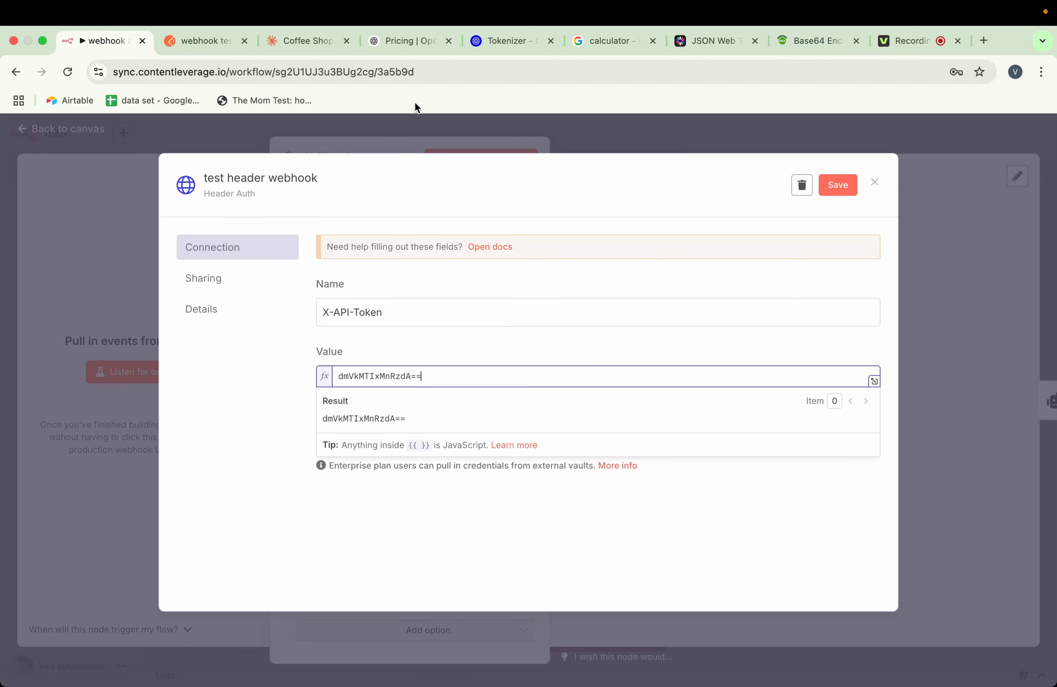
click(809, 45)
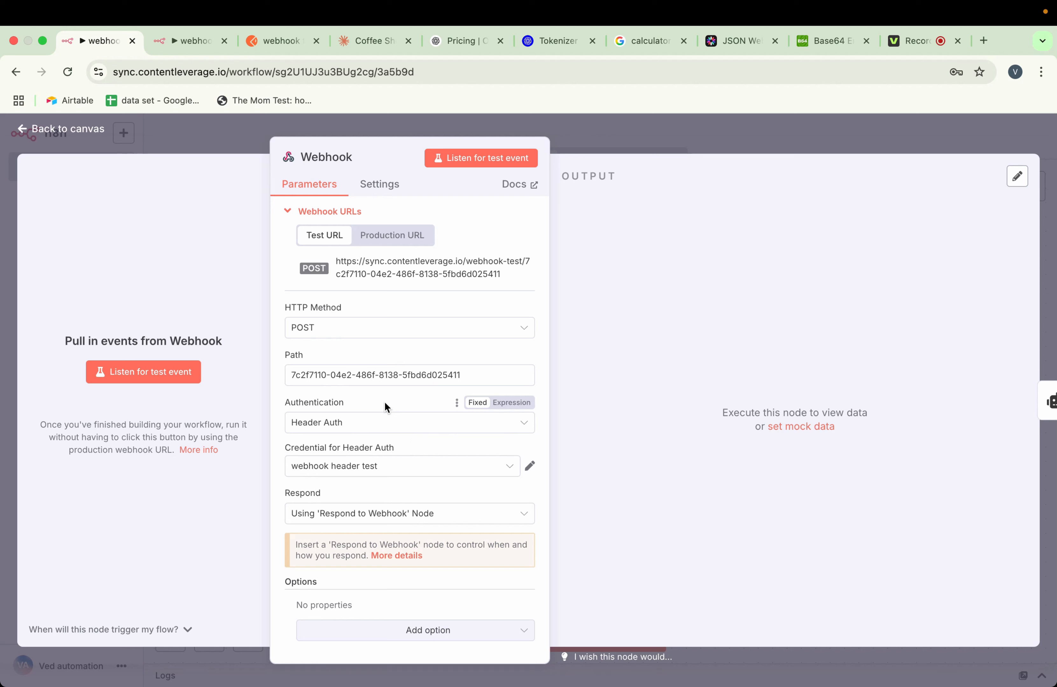
Set the Webhook node's authentication to Basic Auth and start a new credential for it
click(368, 428)
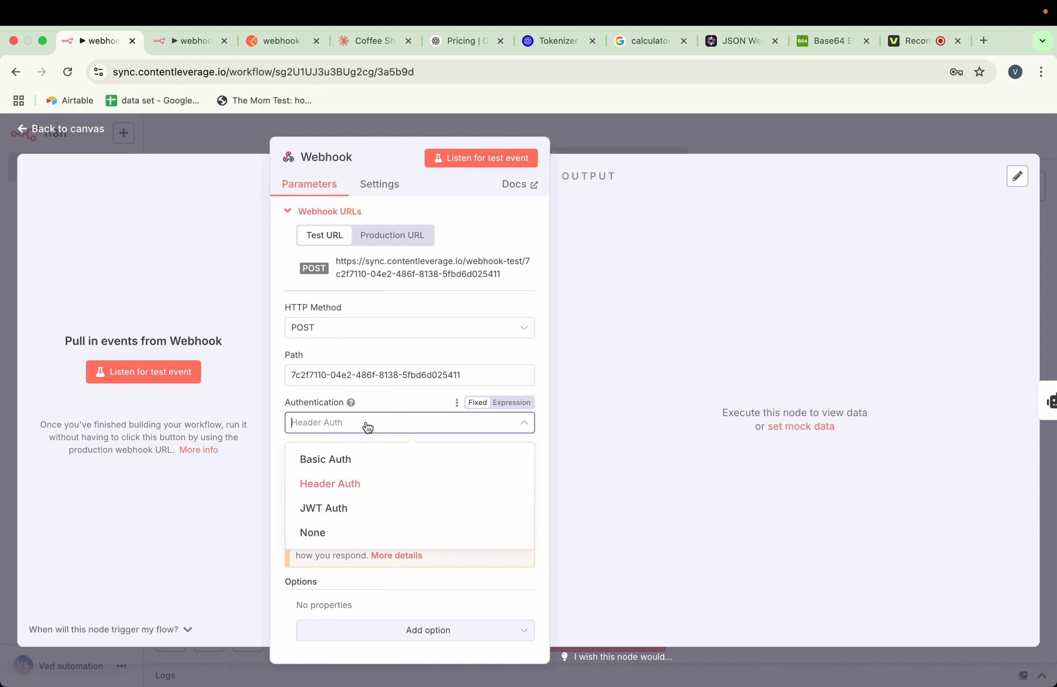
click(347, 463)
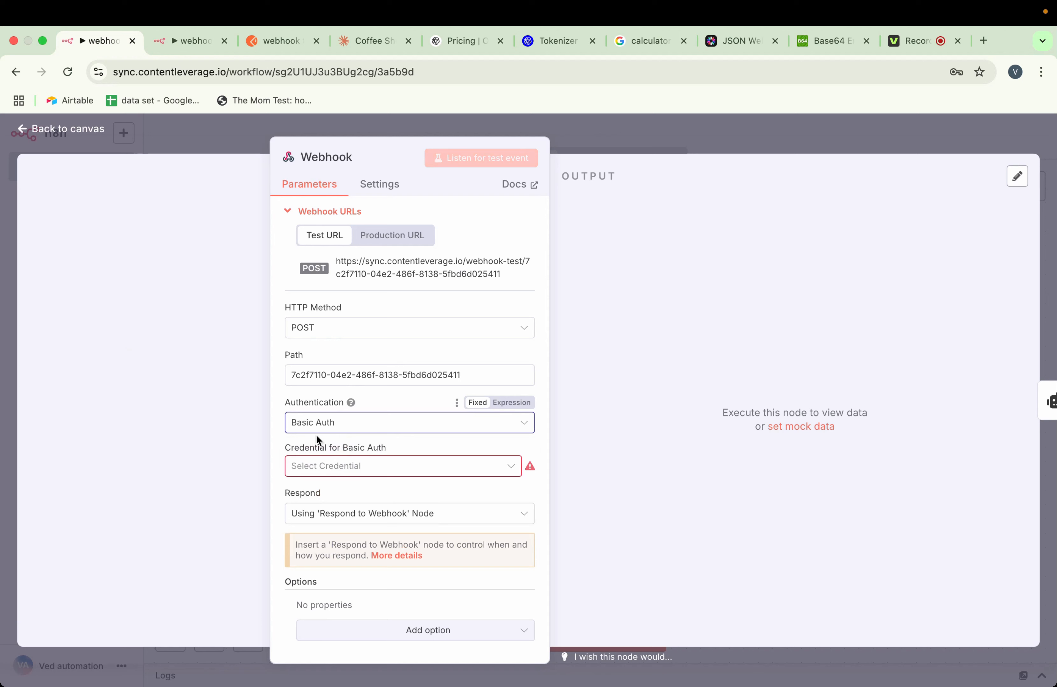
click(337, 469)
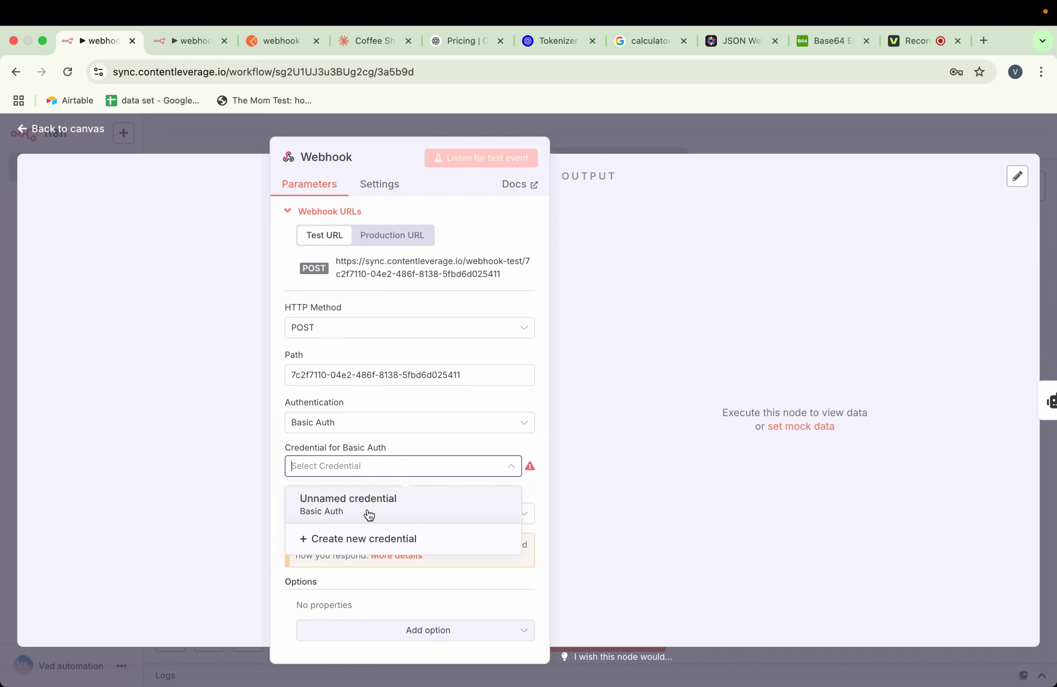
click(371, 538)
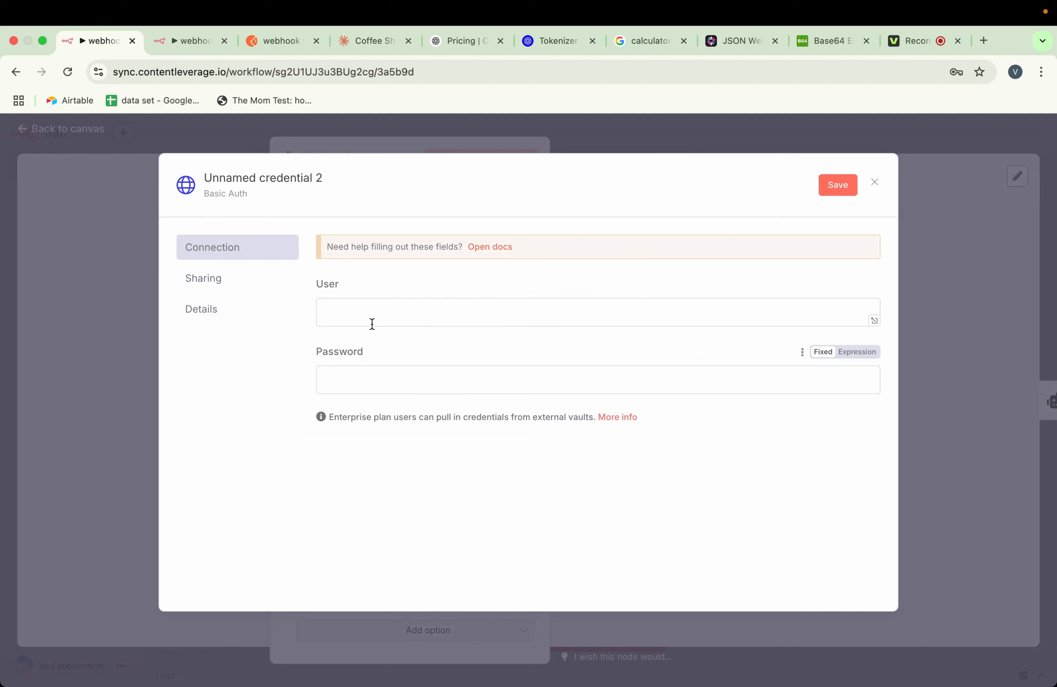
Fill in the Basic Auth credential's user name and its password, with the password entered as an expression
click(364, 312)
text(ved)
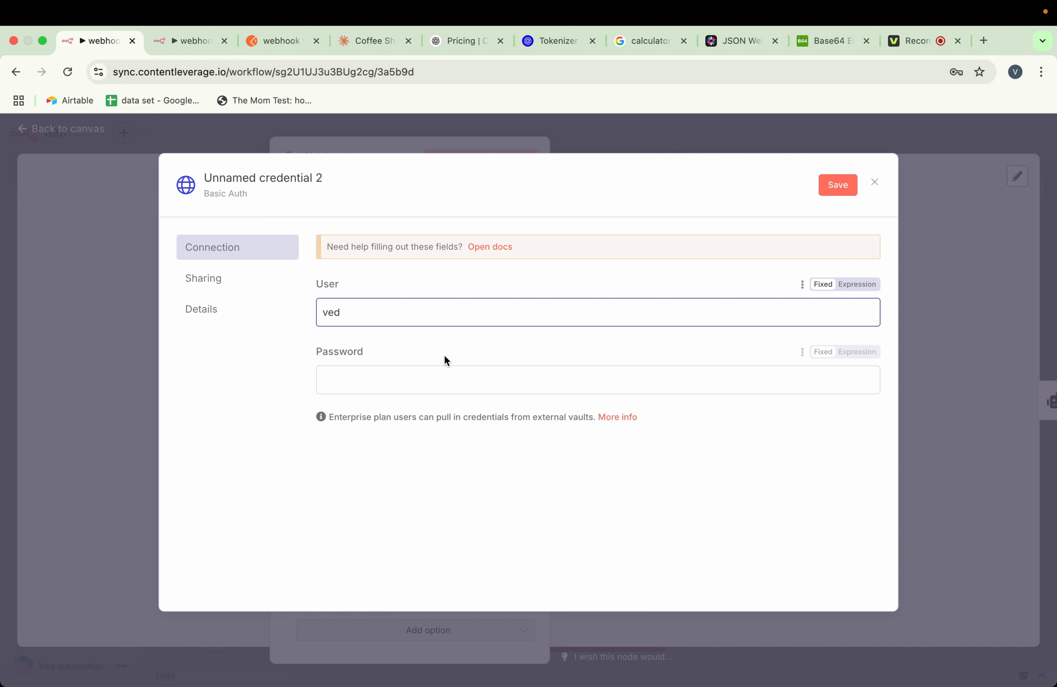
click(428, 387)
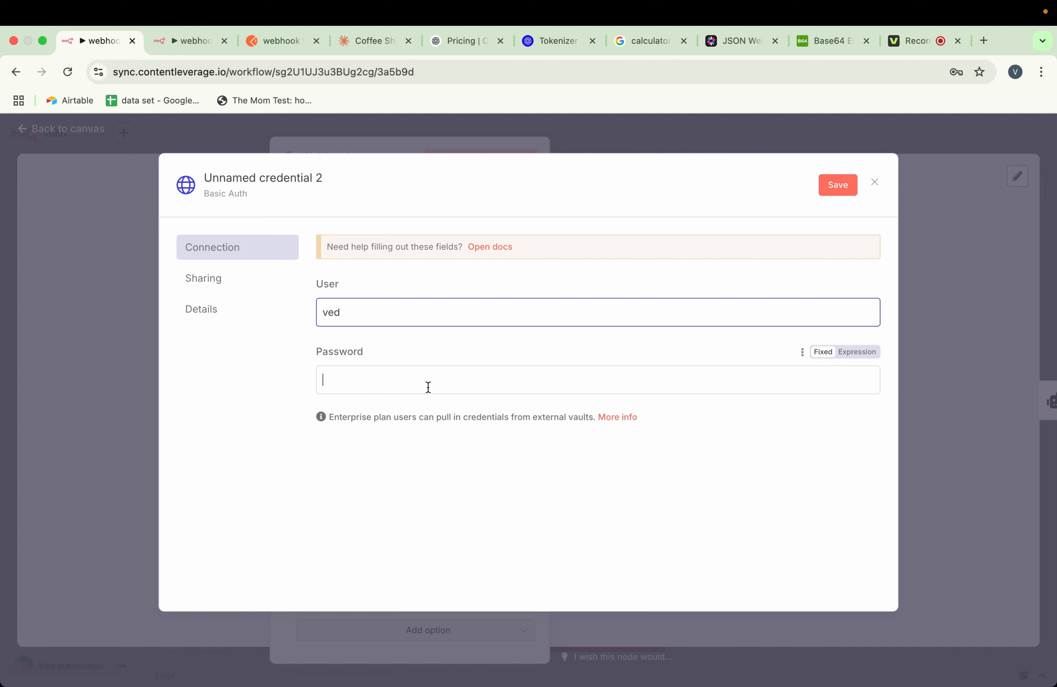
click(855, 352)
text(1123)
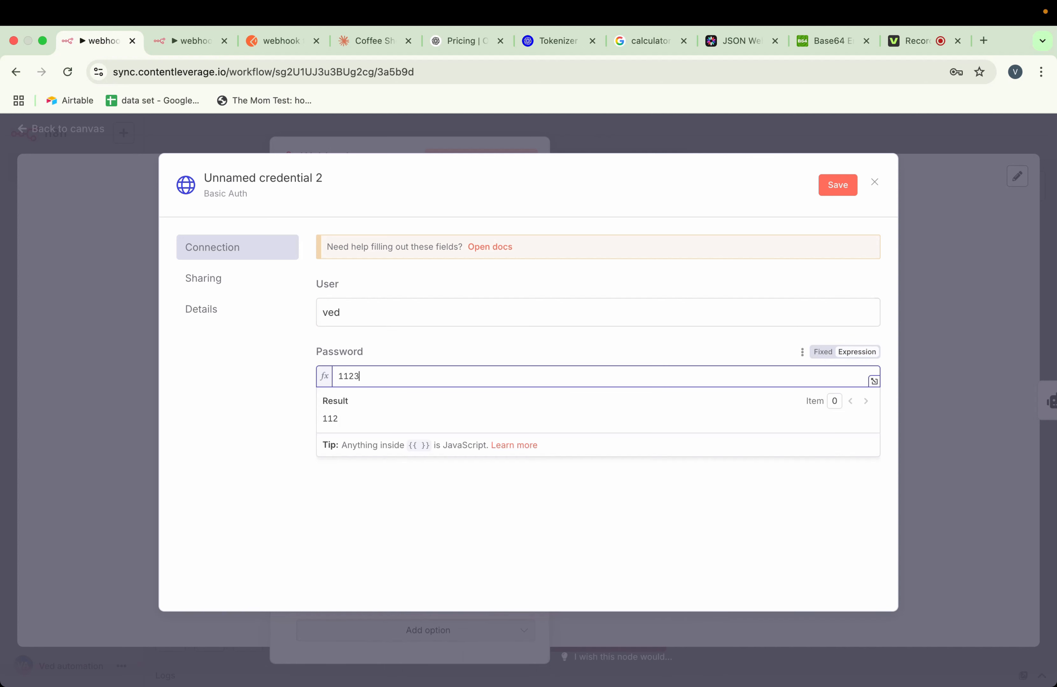
click(342, 377)
key(BackSpace)
click(428, 338)
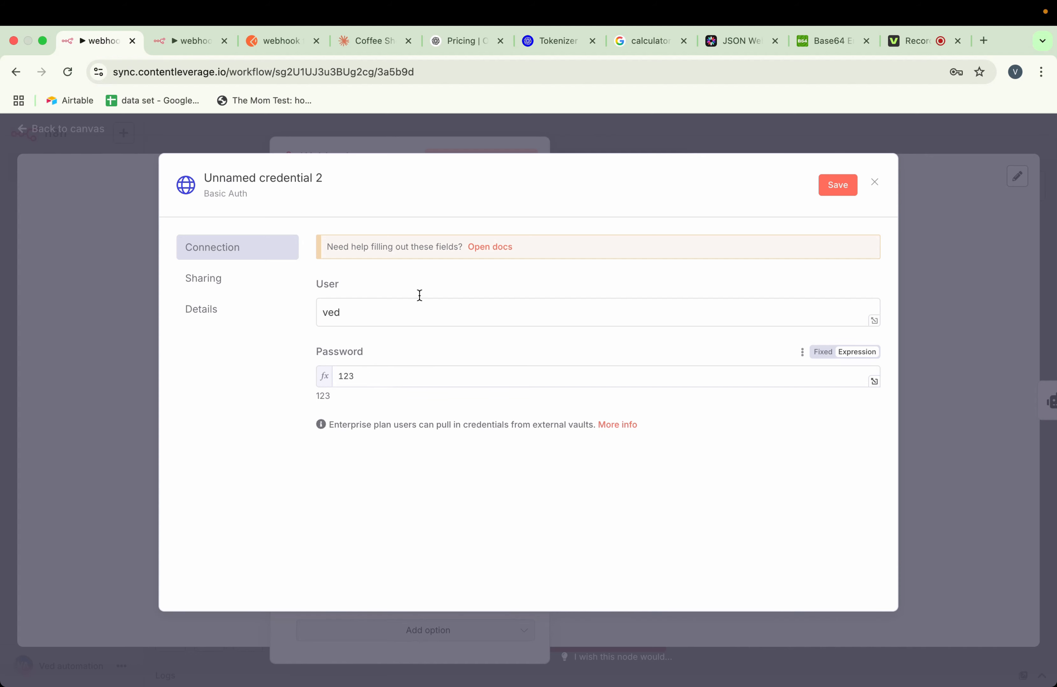
Switch to base64encode.org, encode the combined user name and password to Base64, and select the encoded result
click(820, 42)
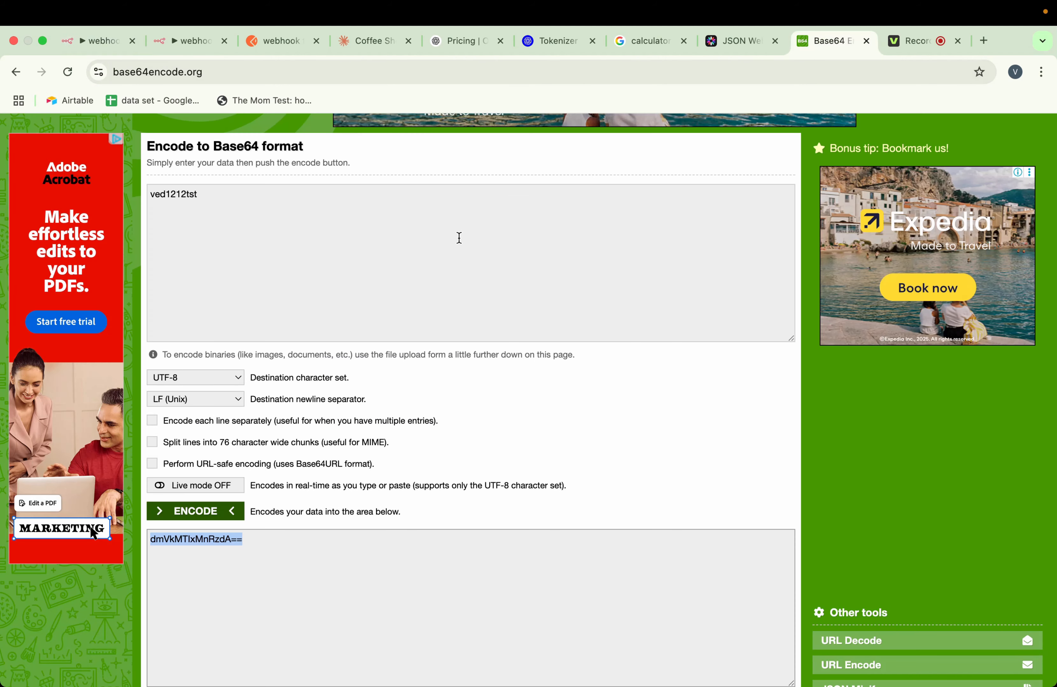
click(210, 193)
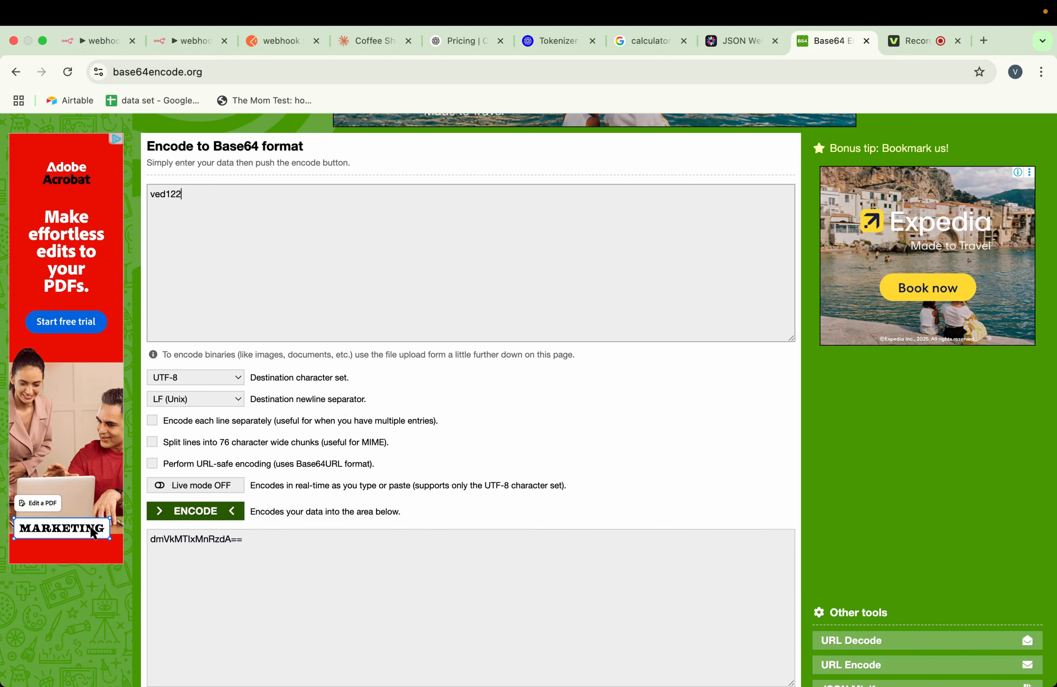
key(BackSpace)
click(204, 513)
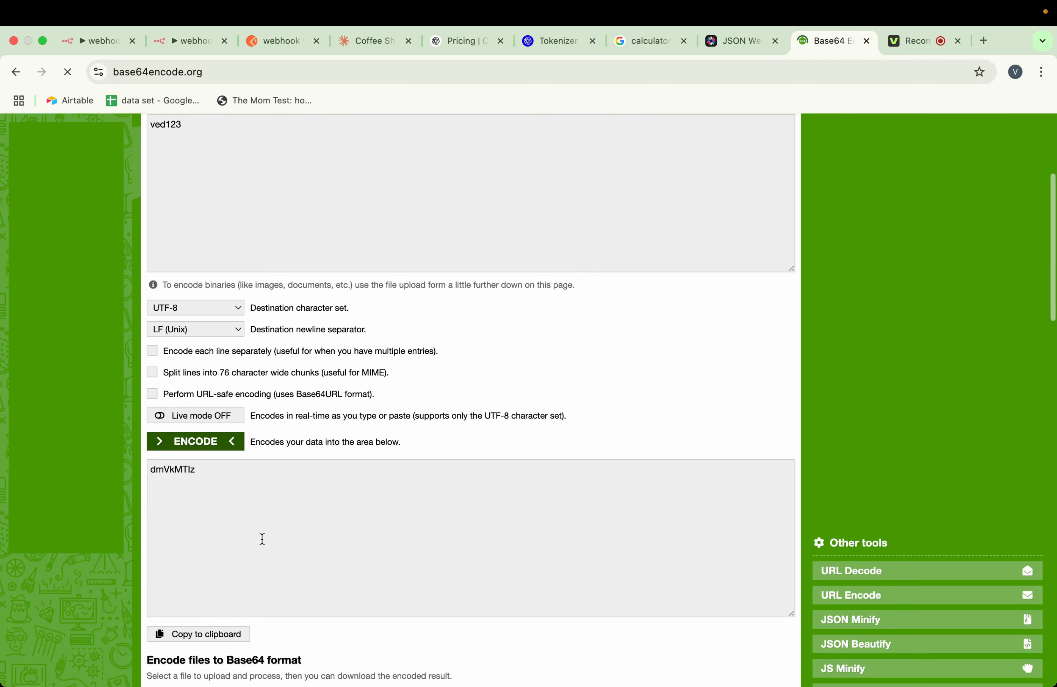
drag(200, 474, 147, 471)
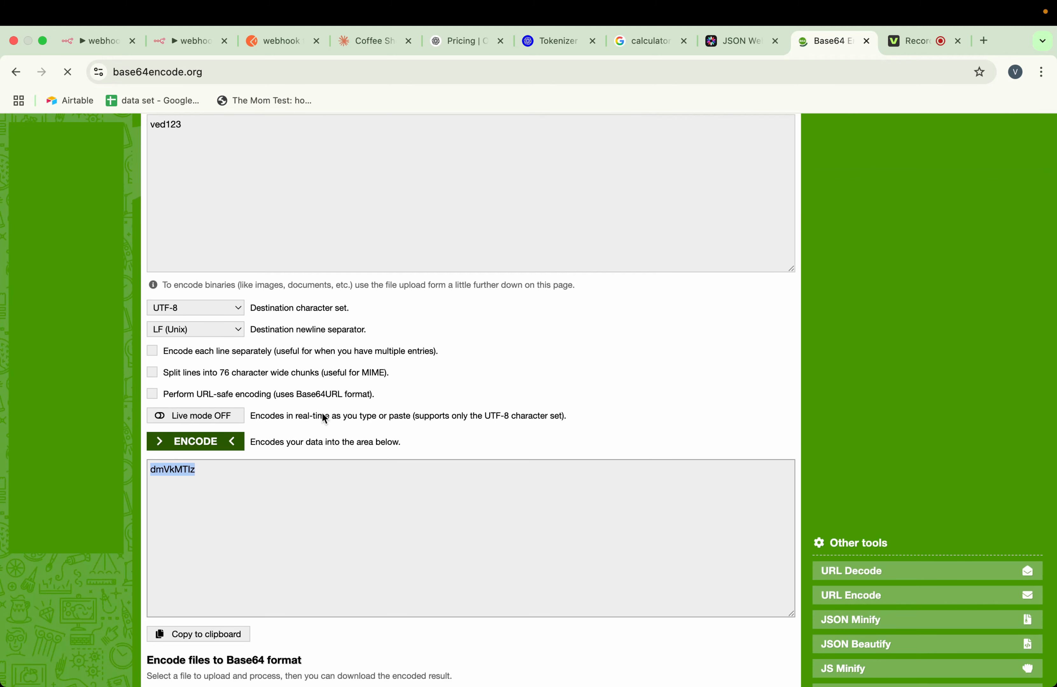
Switch to n8n and rename the new Basic Auth credential as "Basic webhook auth"
click(106, 40)
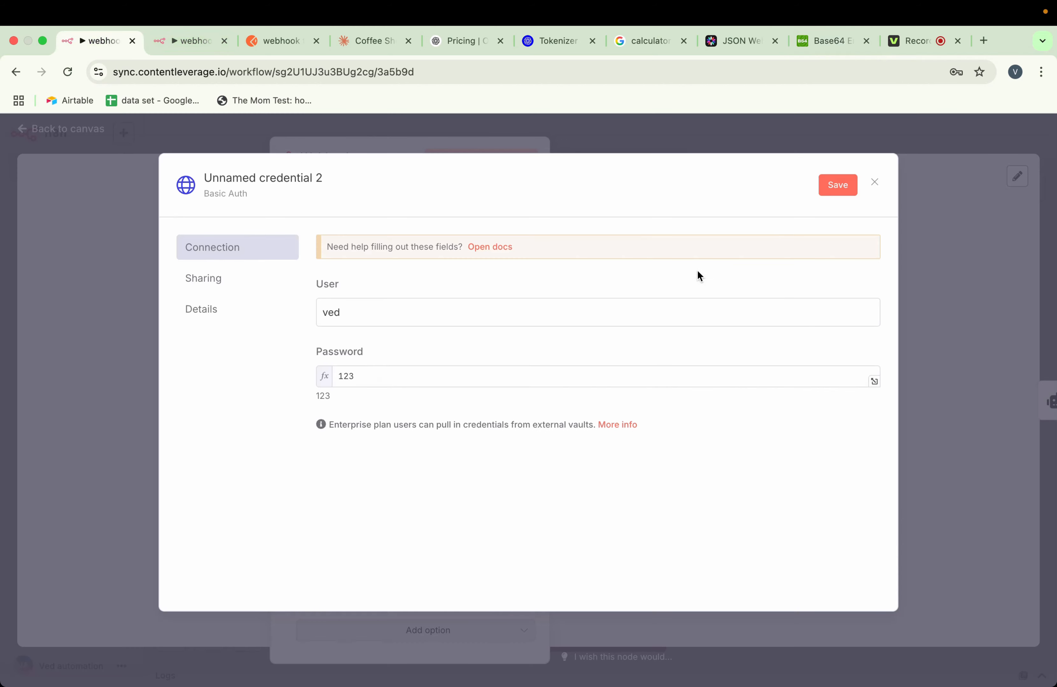
click(308, 178)
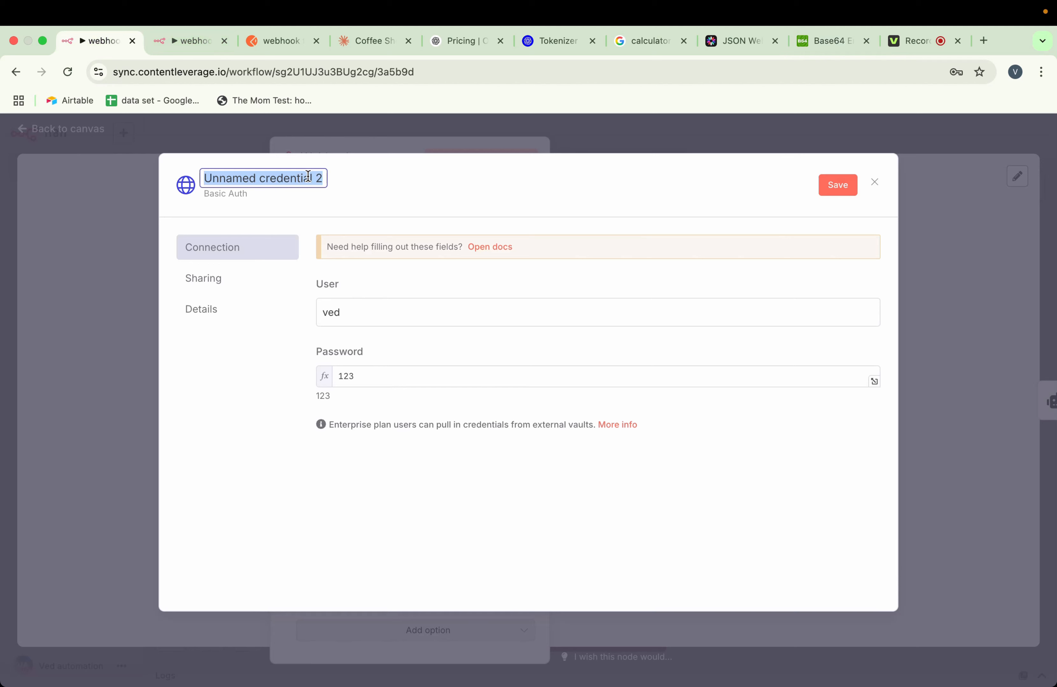
text(Bas)
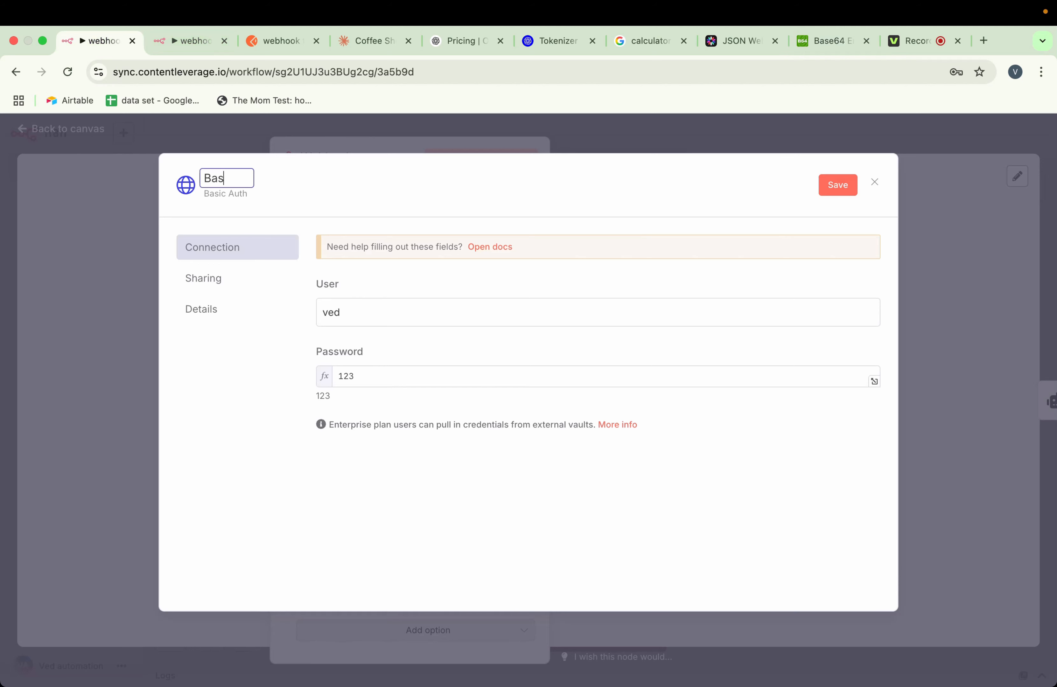
text(ic webhook auth)
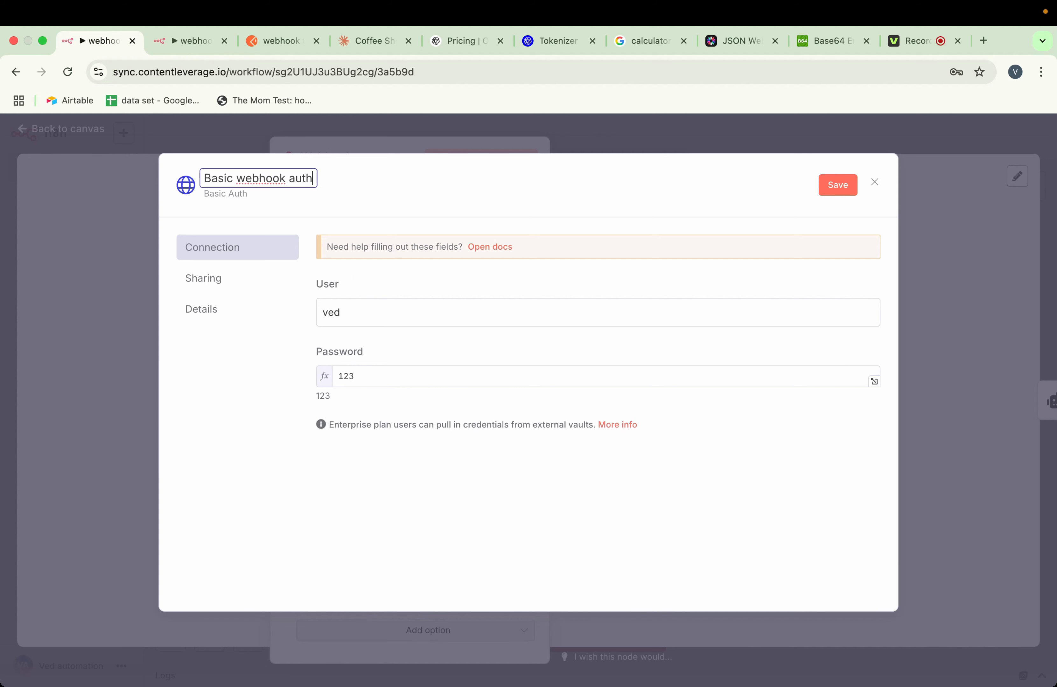
click(419, 164)
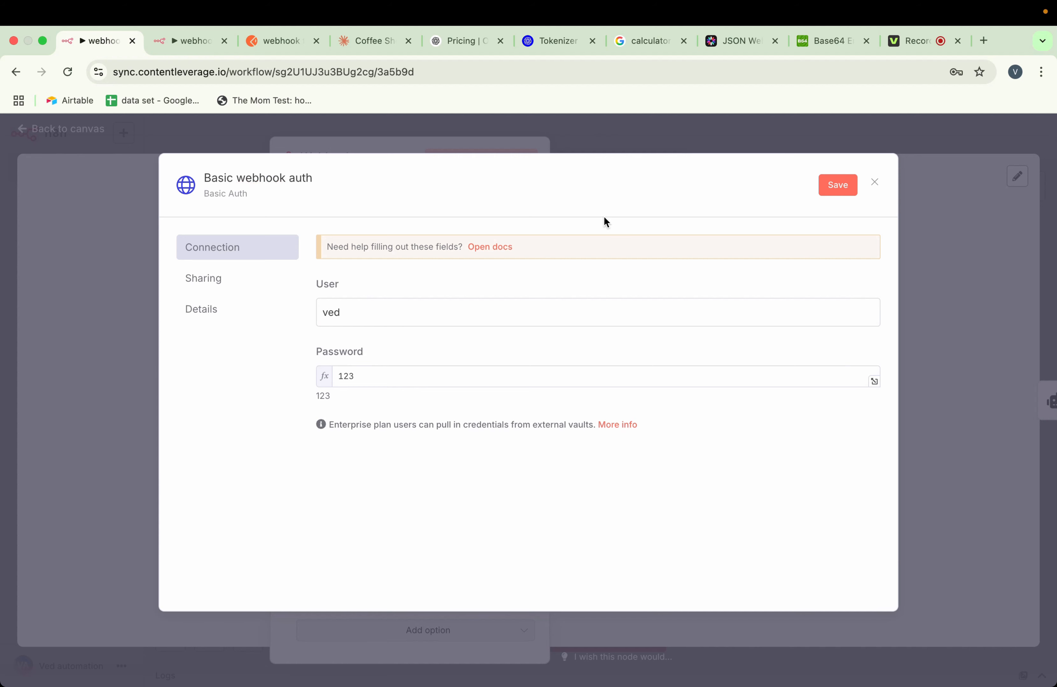
Save the new Basic Auth credential and return from the Webhook node to the workflow canvas
click(830, 187)
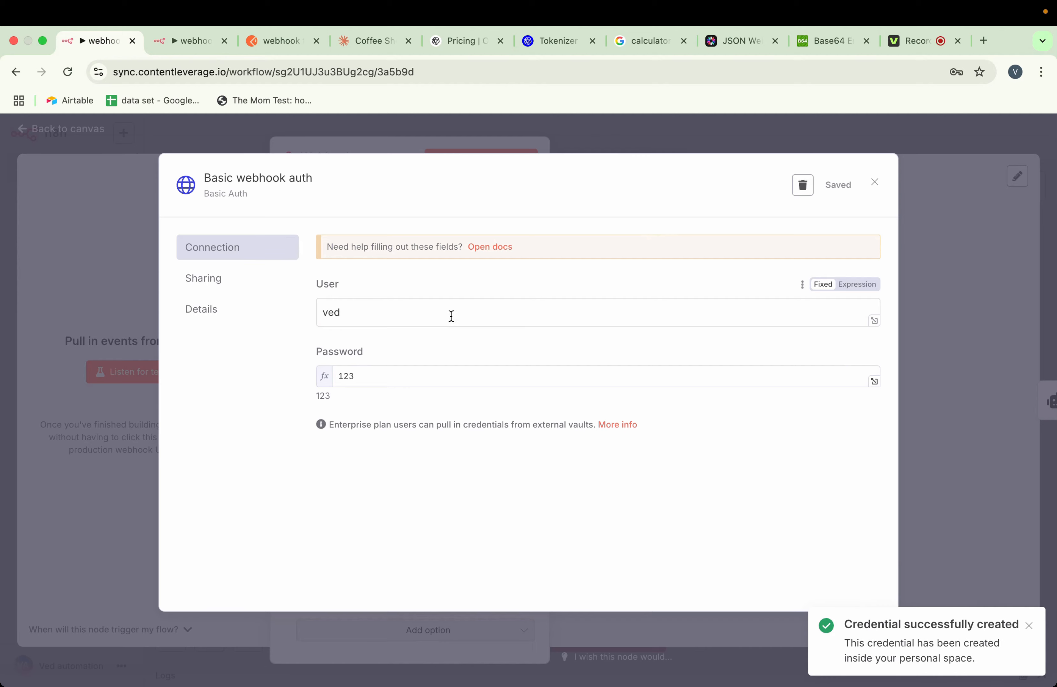
click(359, 148)
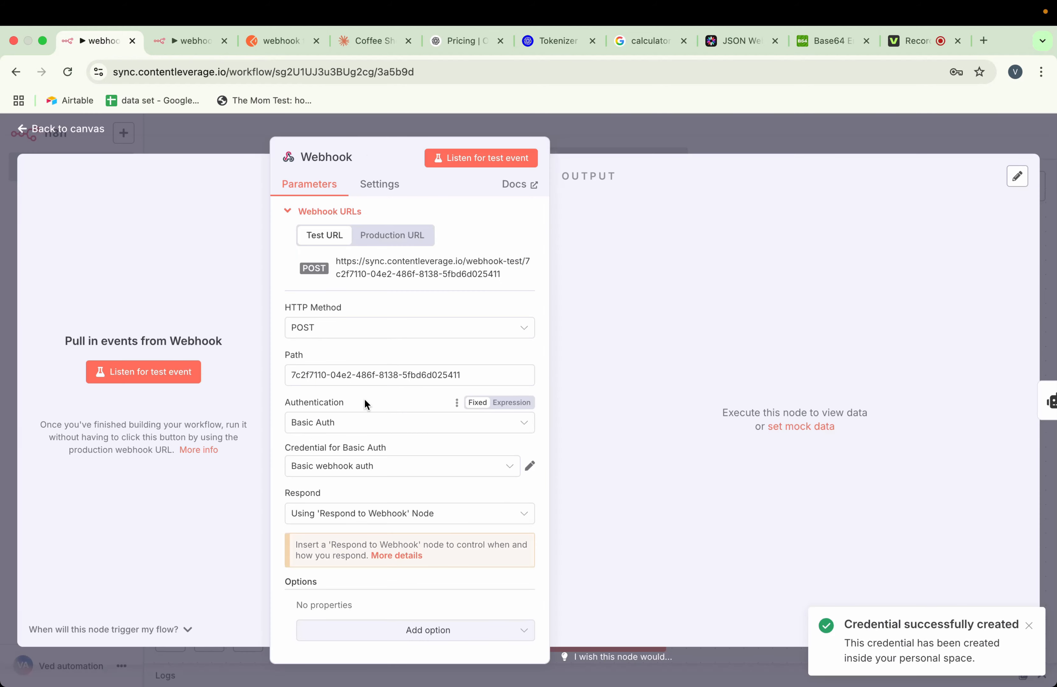
click(801, 148)
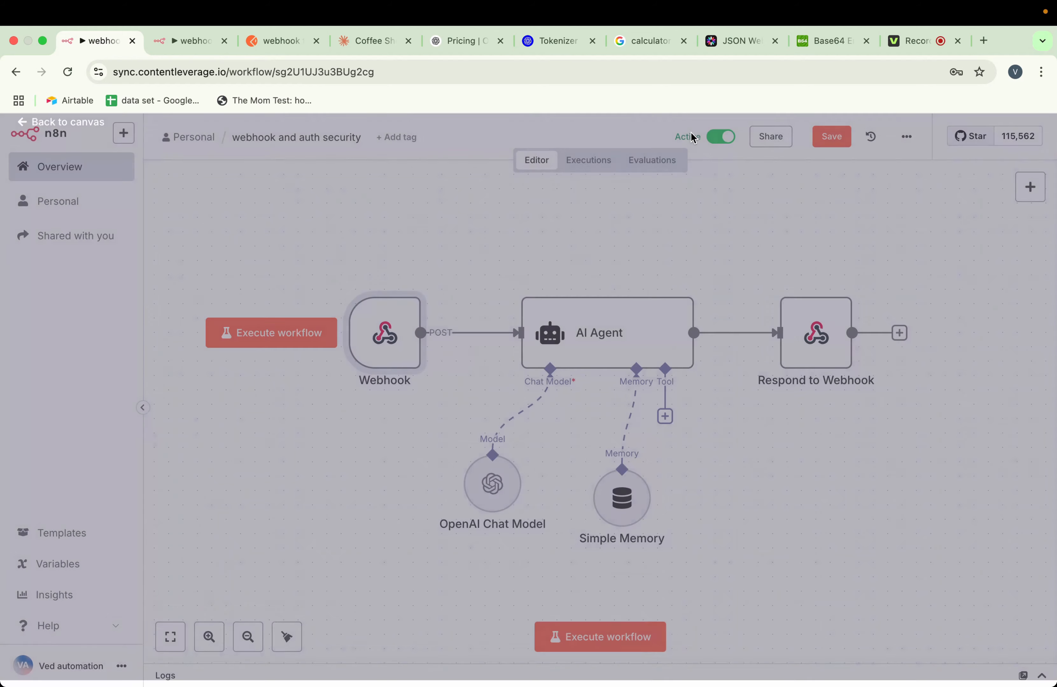
Save the "webhook and auth security" workflow, deactivate it and activate it again
click(828, 136)
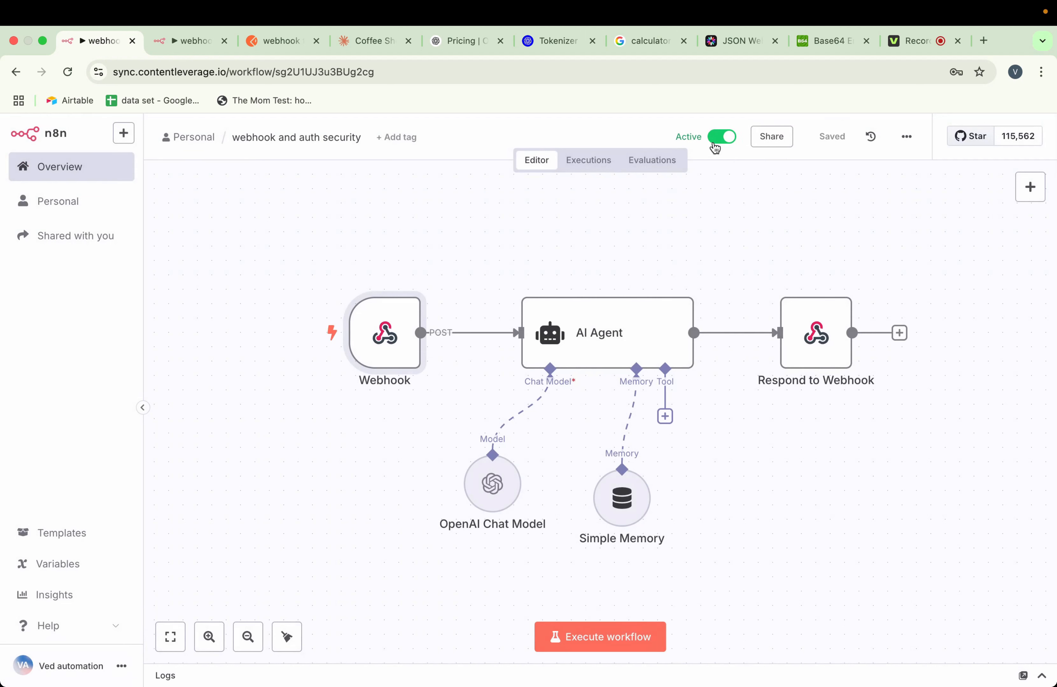
click(725, 139)
click(720, 138)
click(655, 439)
scroll(591, 268, right, 2)
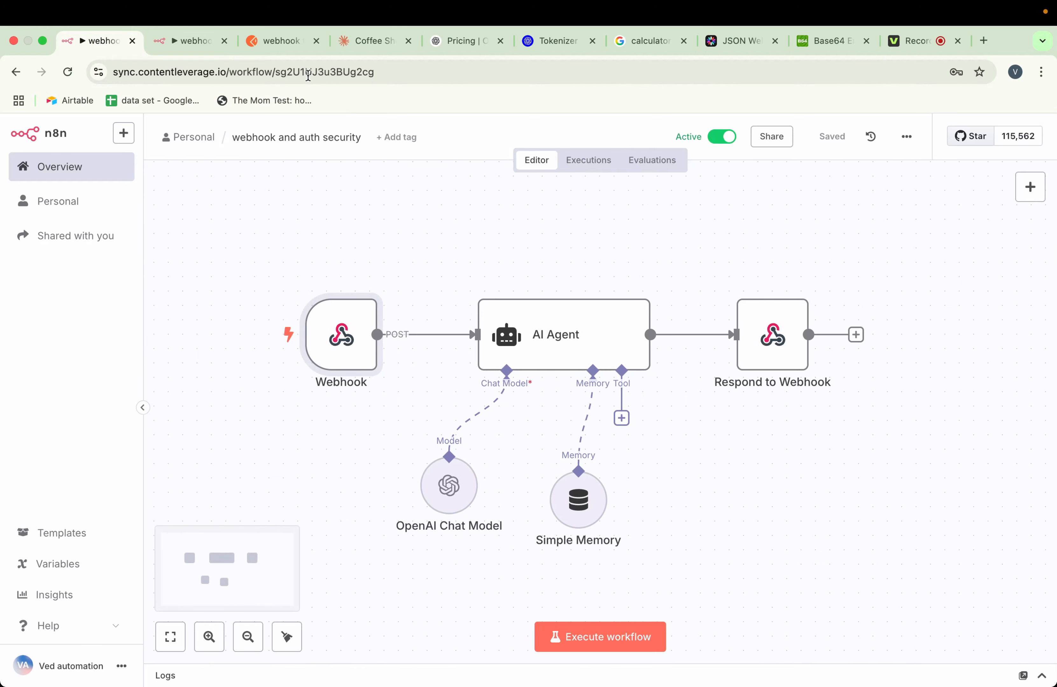
Switch to Postman, send the POST request without Basic Auth credentials and select the response text
click(280, 43)
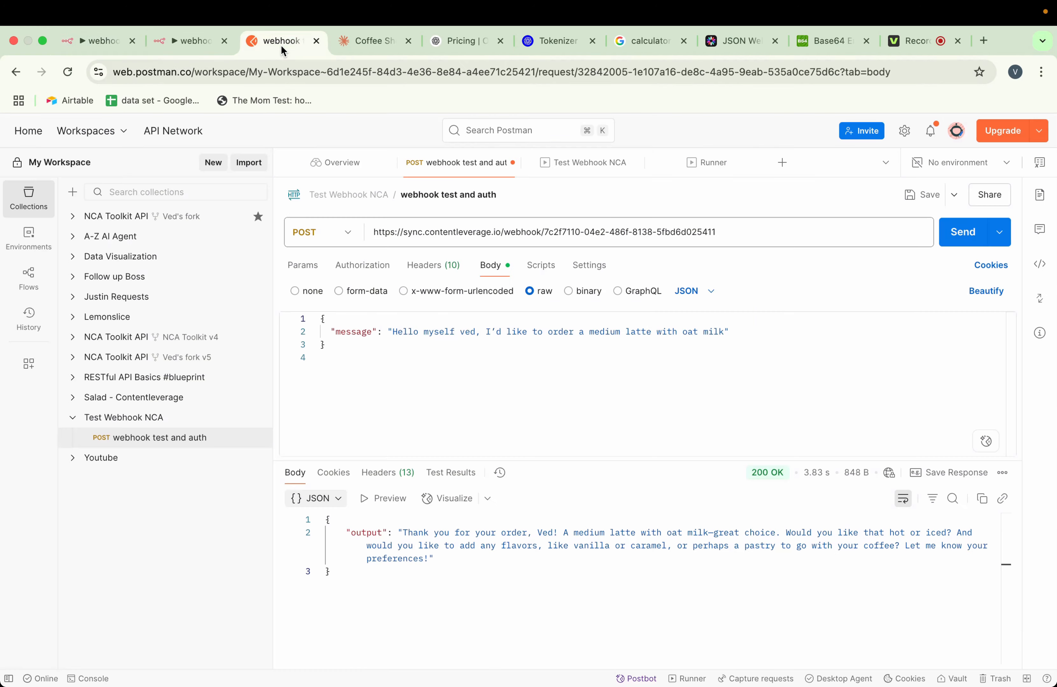
click(959, 233)
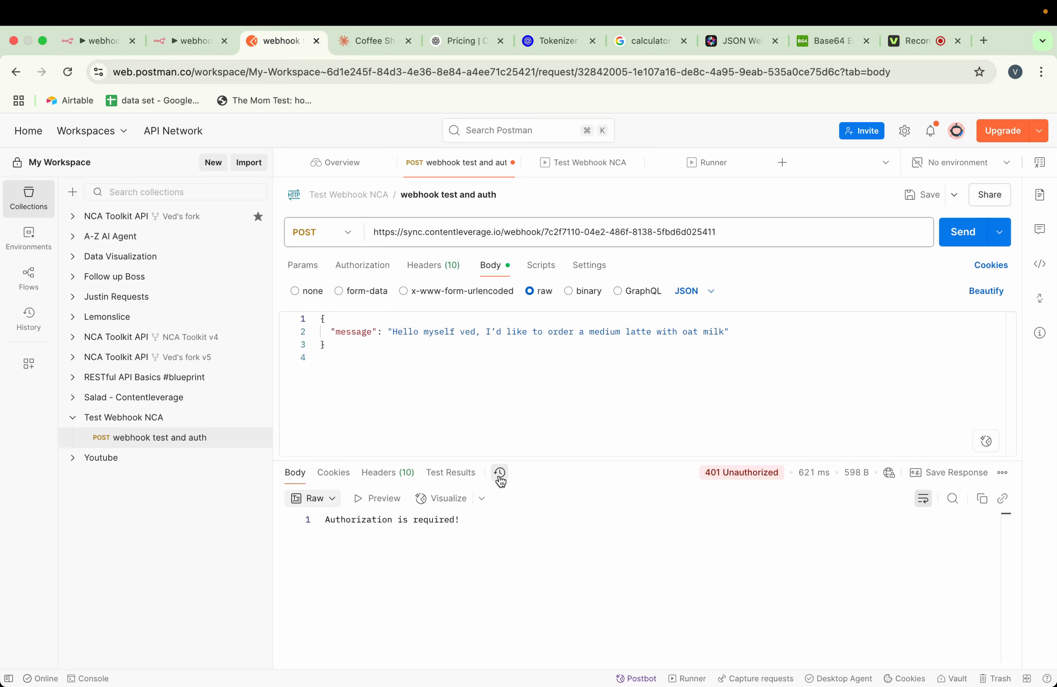
drag(466, 521, 325, 520)
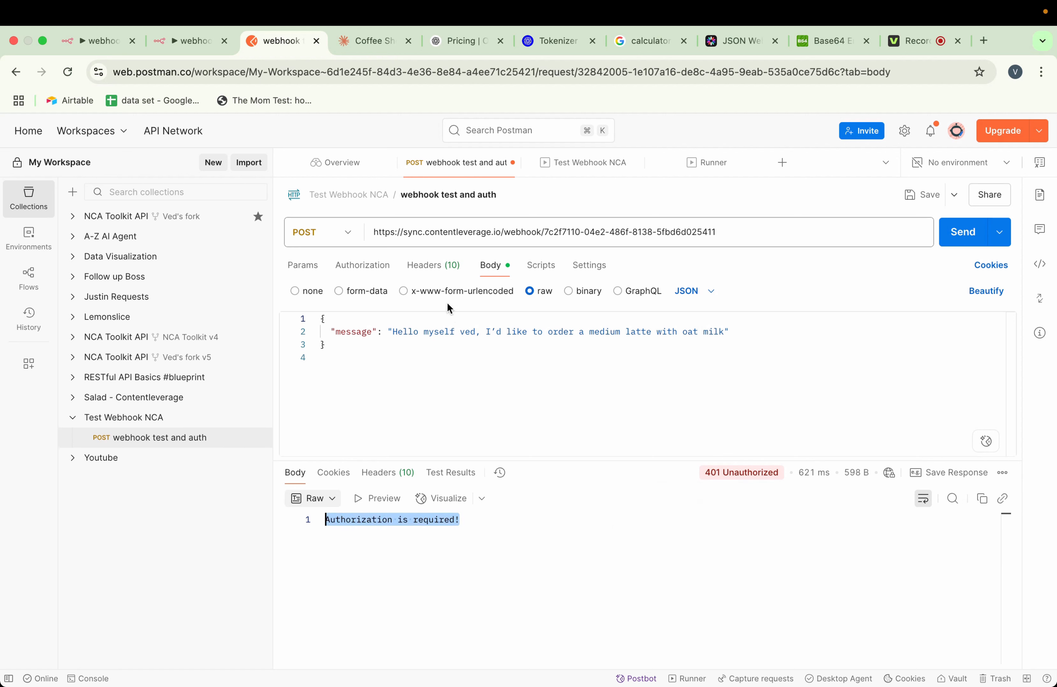
Remove the X-Api-Token header from the request and set its authorization type to Basic Auth
click(433, 266)
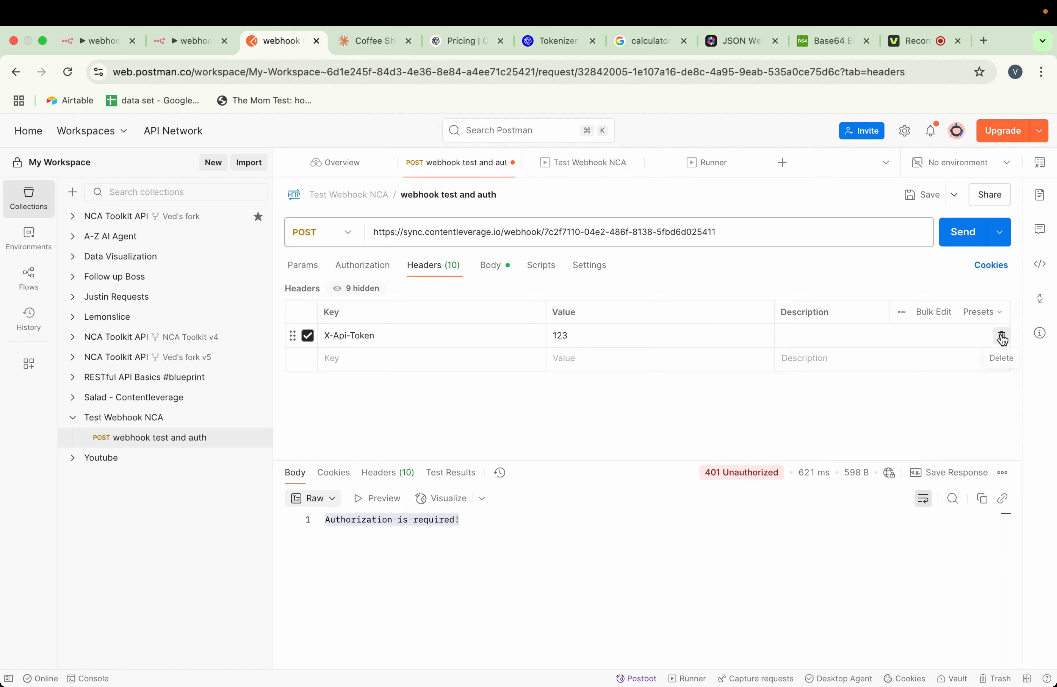
click(1001, 337)
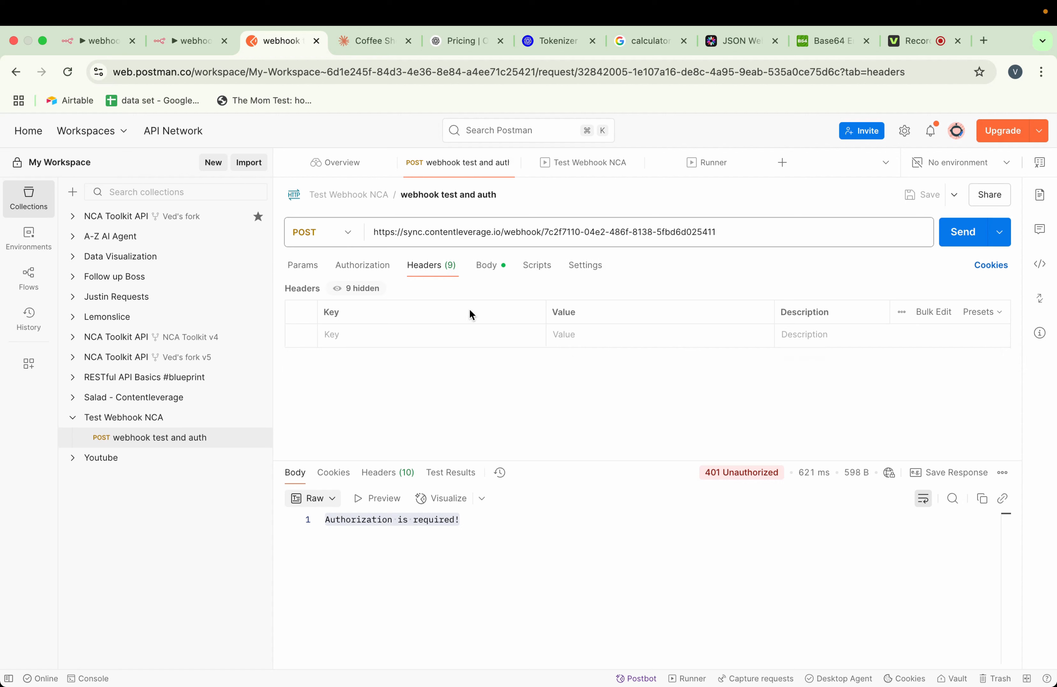
click(374, 273)
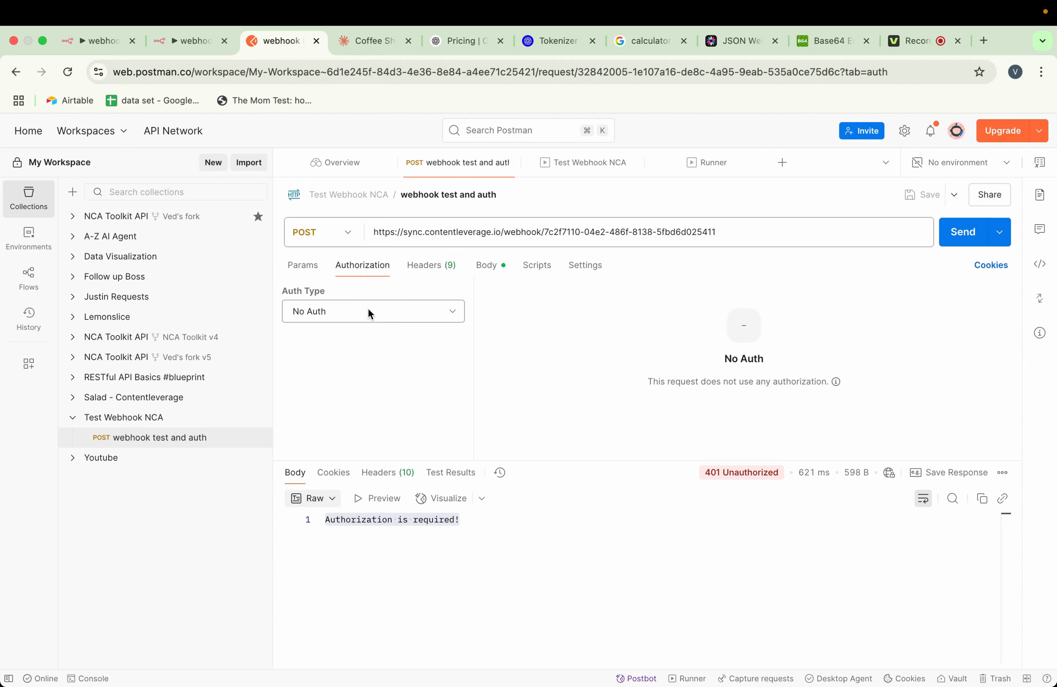
click(364, 313)
click(365, 382)
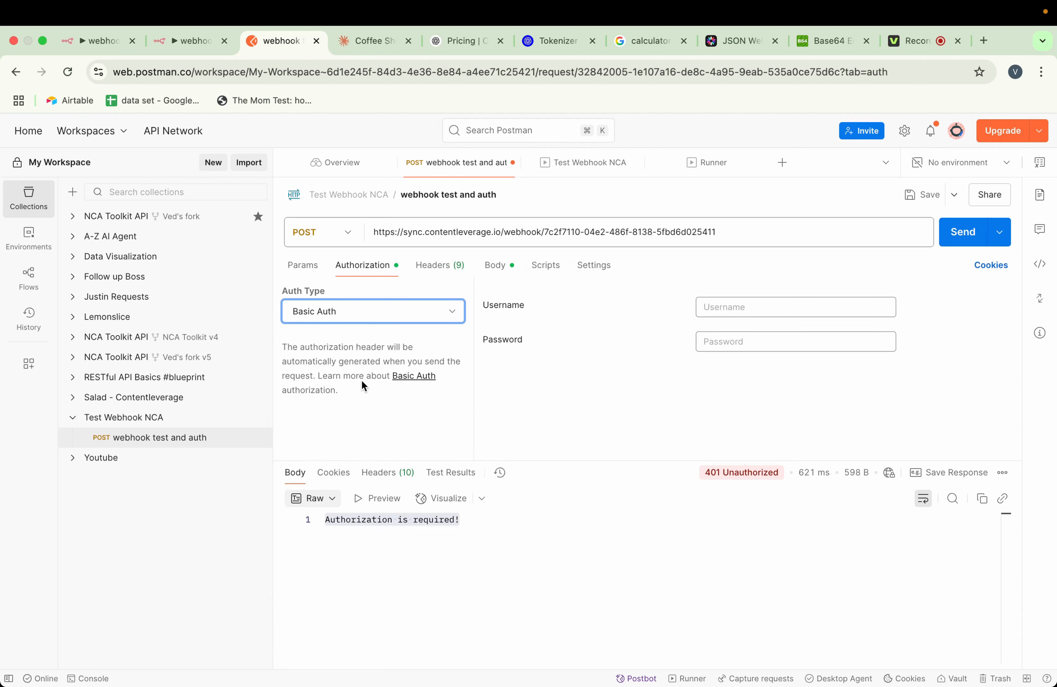
Fill in the request's Basic Auth username and password, and reveal the password
click(746, 308)
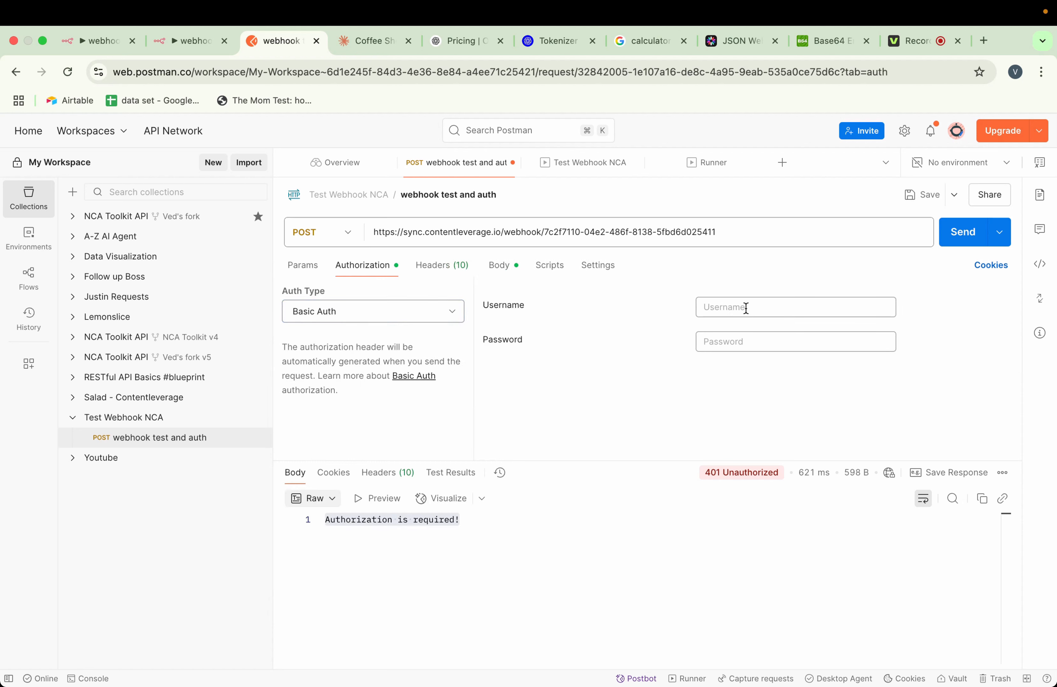
text(ved)
click(747, 343)
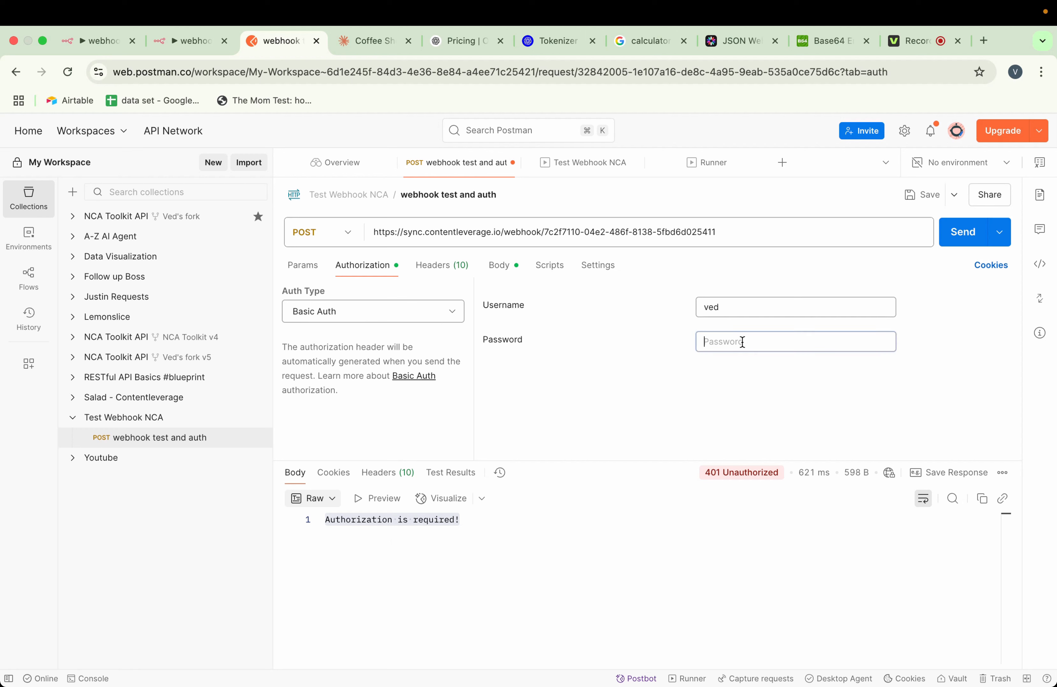
text(••3)
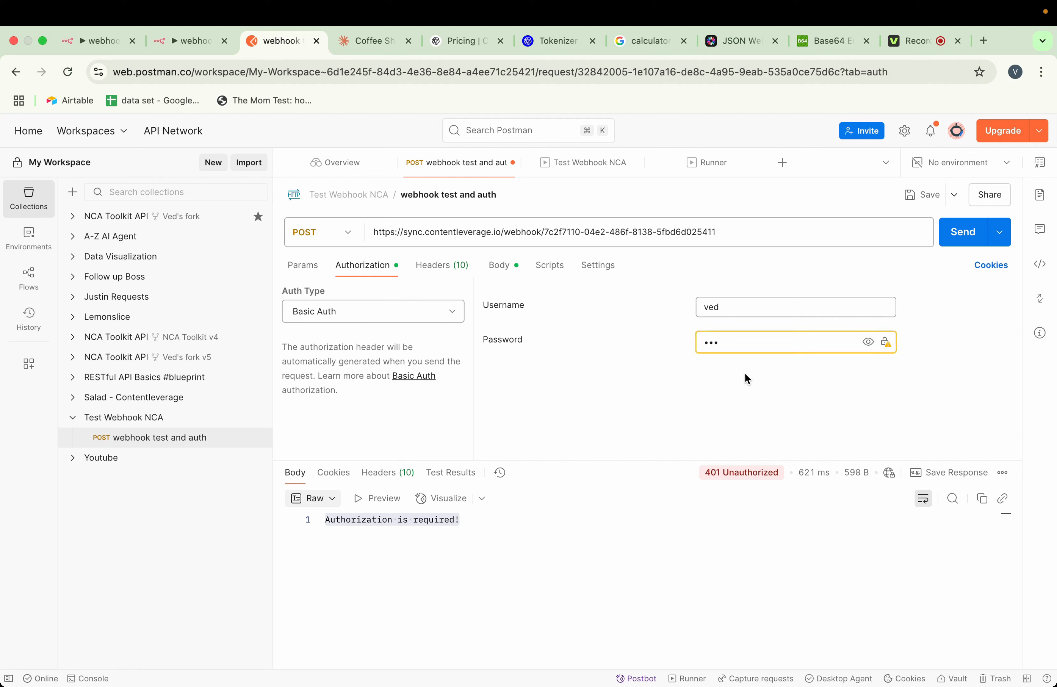
click(867, 343)
Send the authenticated request, check the workflow's executions in n8n and return to Postman to view the response
click(959, 237)
click(192, 41)
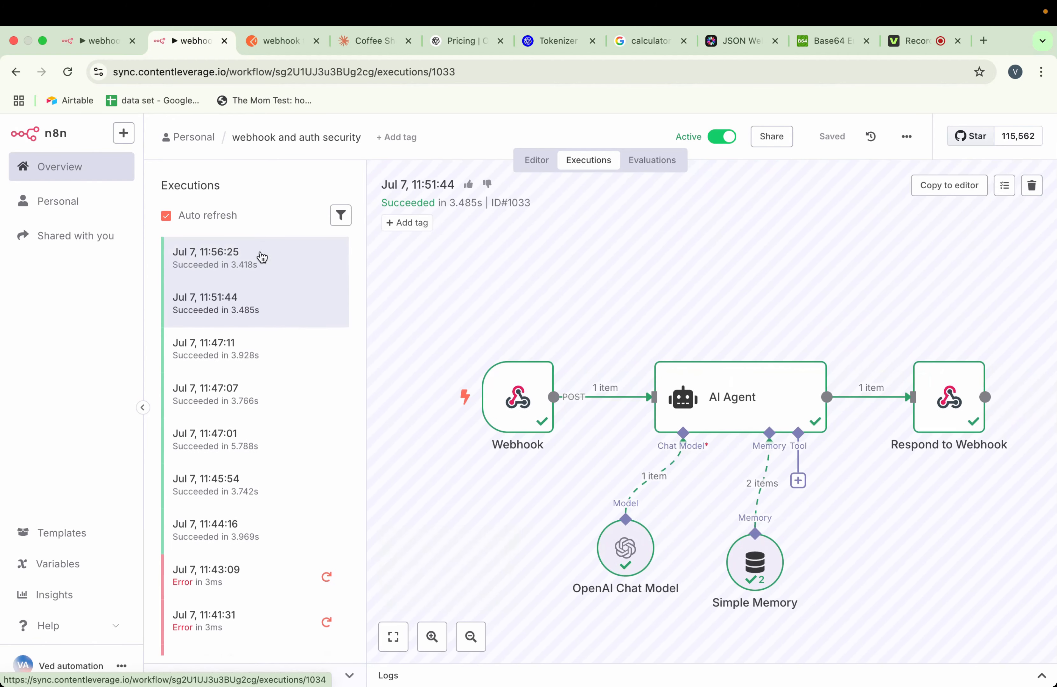
click(279, 40)
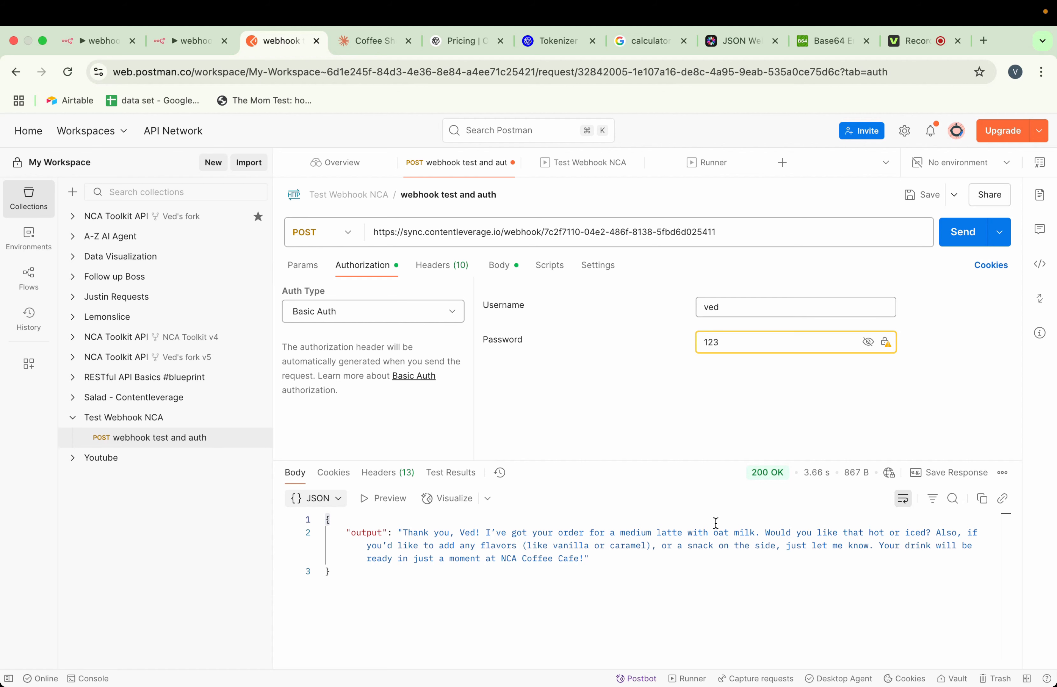
Switch to the n8n workflow editor and open the Webhook node's parameters
click(114, 43)
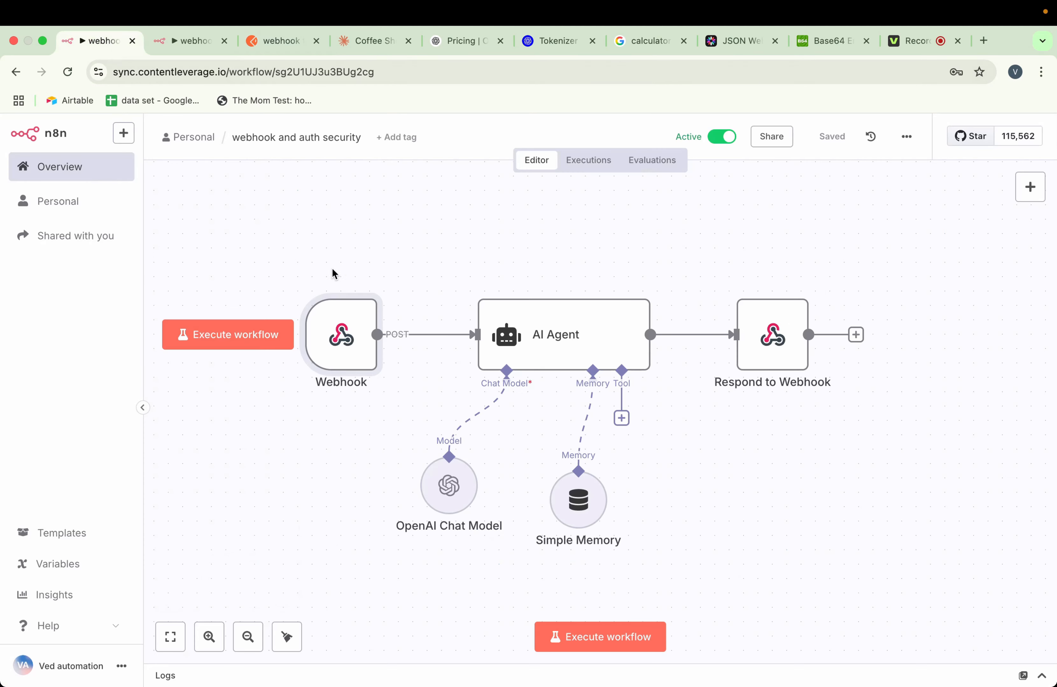
click(368, 282)
click(385, 304)
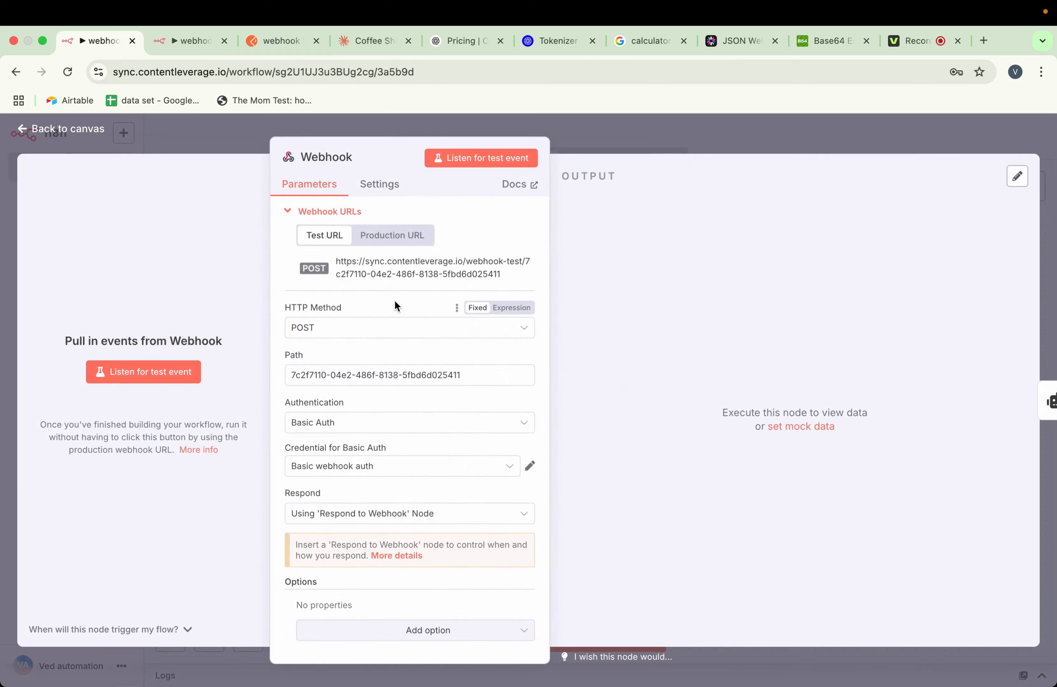
scroll(405, 398, down, 1)
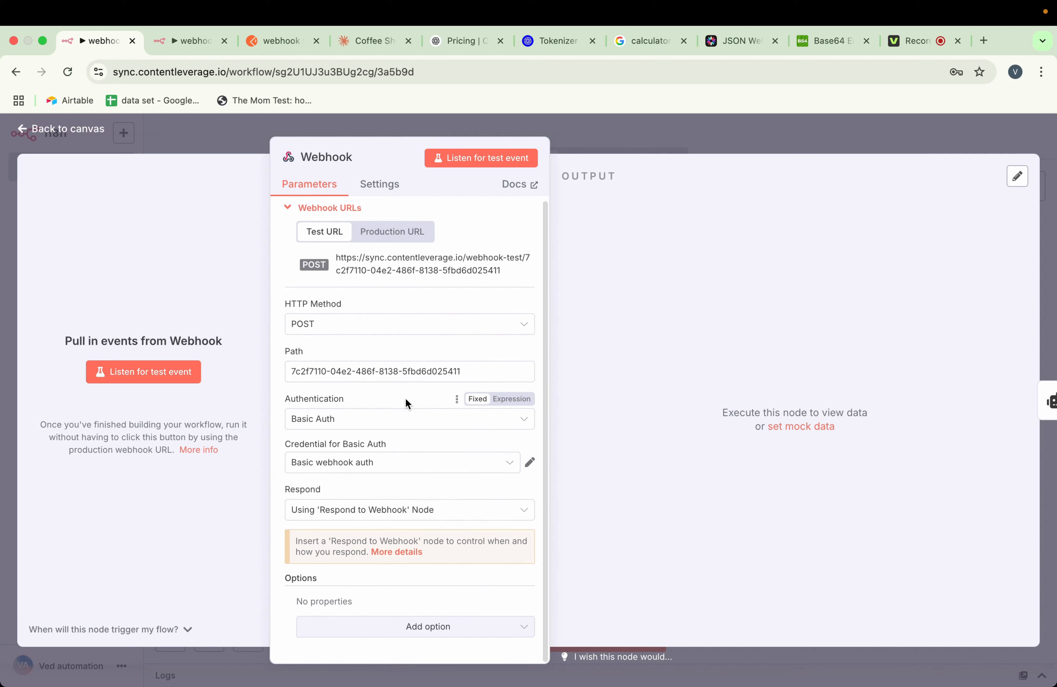
Try JWT Auth as the Webhook node's authentication and set it back to Basic Auth
click(369, 424)
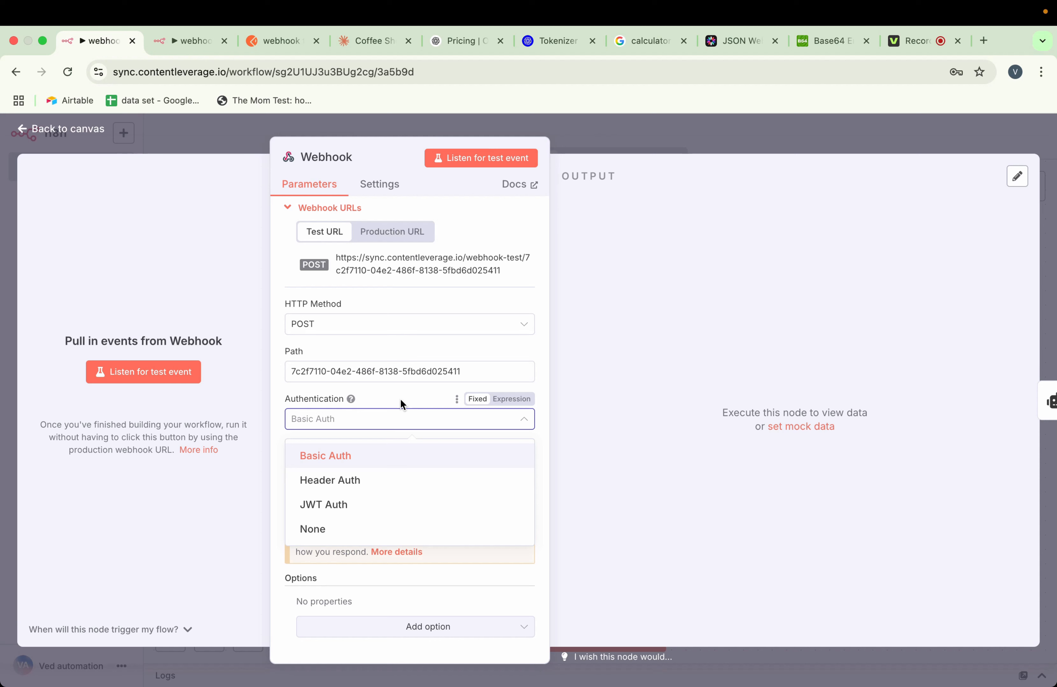
click(348, 506)
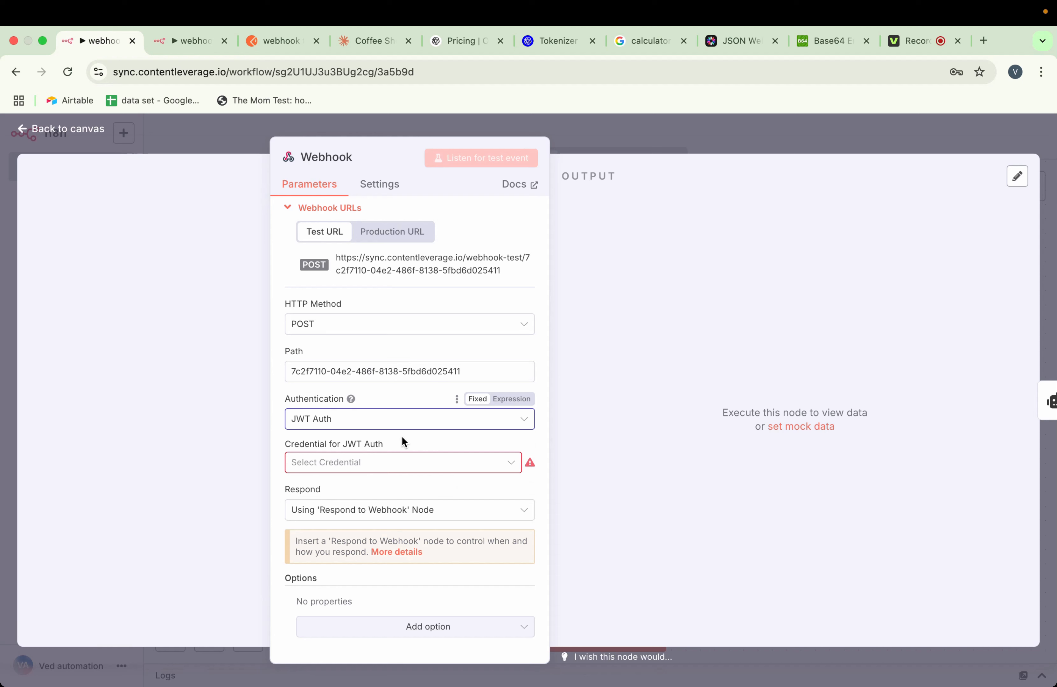
click(387, 424)
click(361, 460)
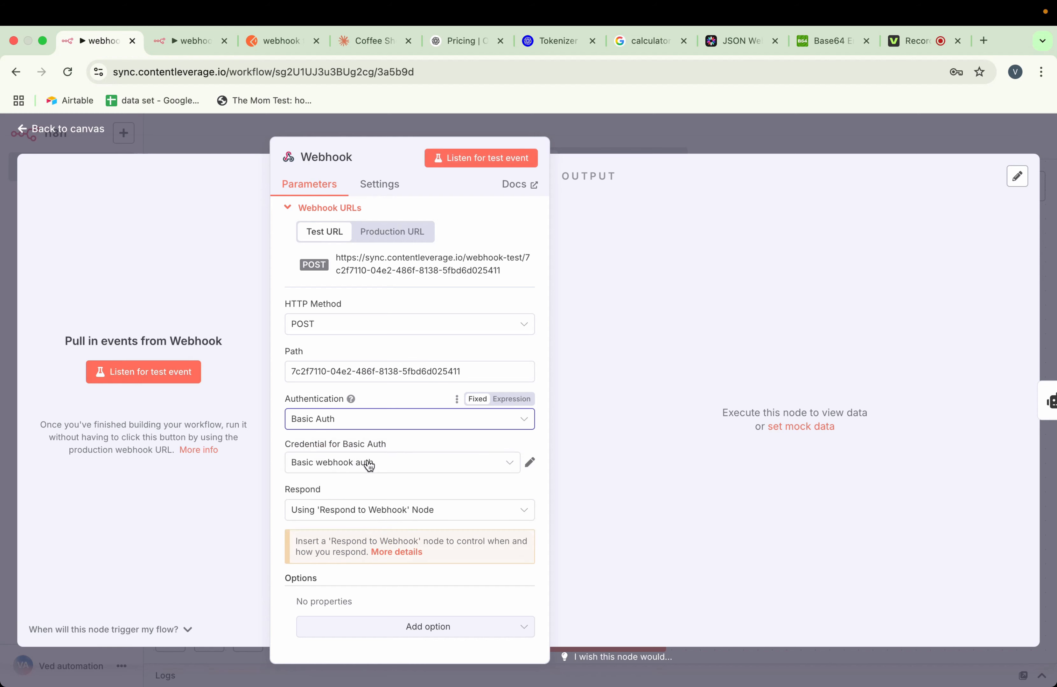
Review the user and password fields of the "Basic webhook auth" credential and close it
click(529, 462)
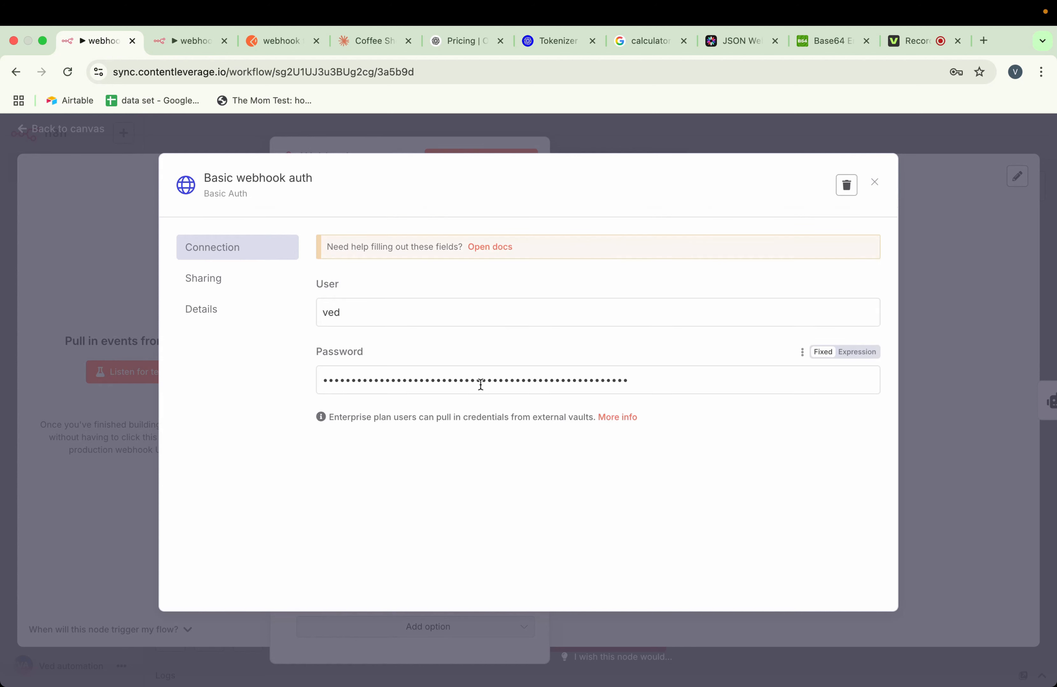
drag(345, 314, 321, 313)
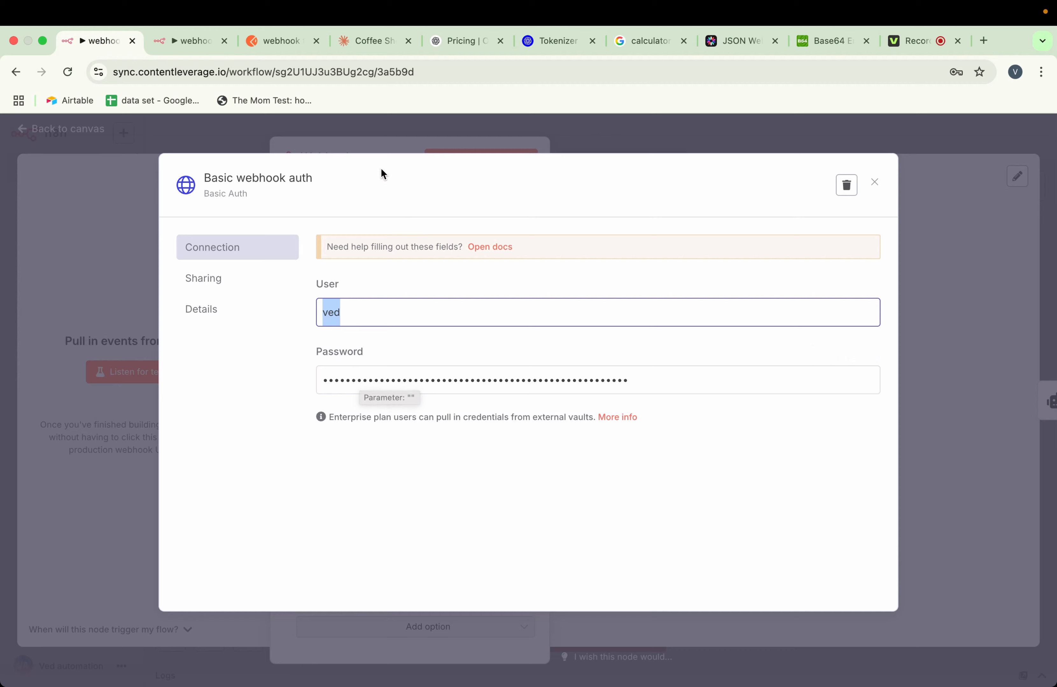
click(373, 147)
Set the Webhook node's authentication to Header Auth and review the header name in the "webhook header test" credential
click(380, 426)
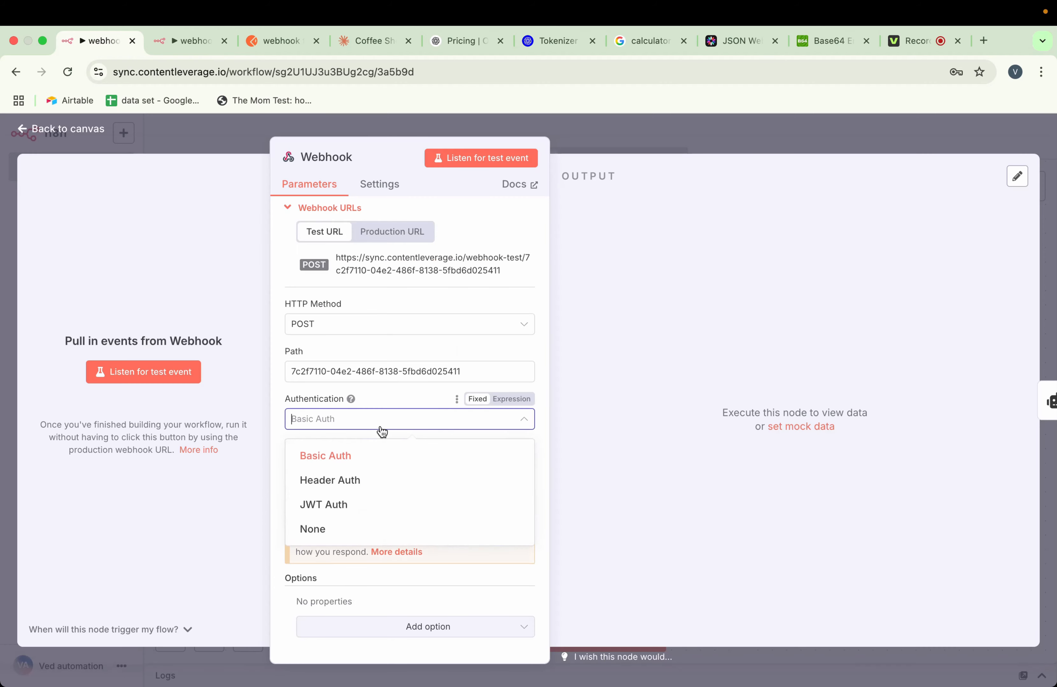
click(355, 479)
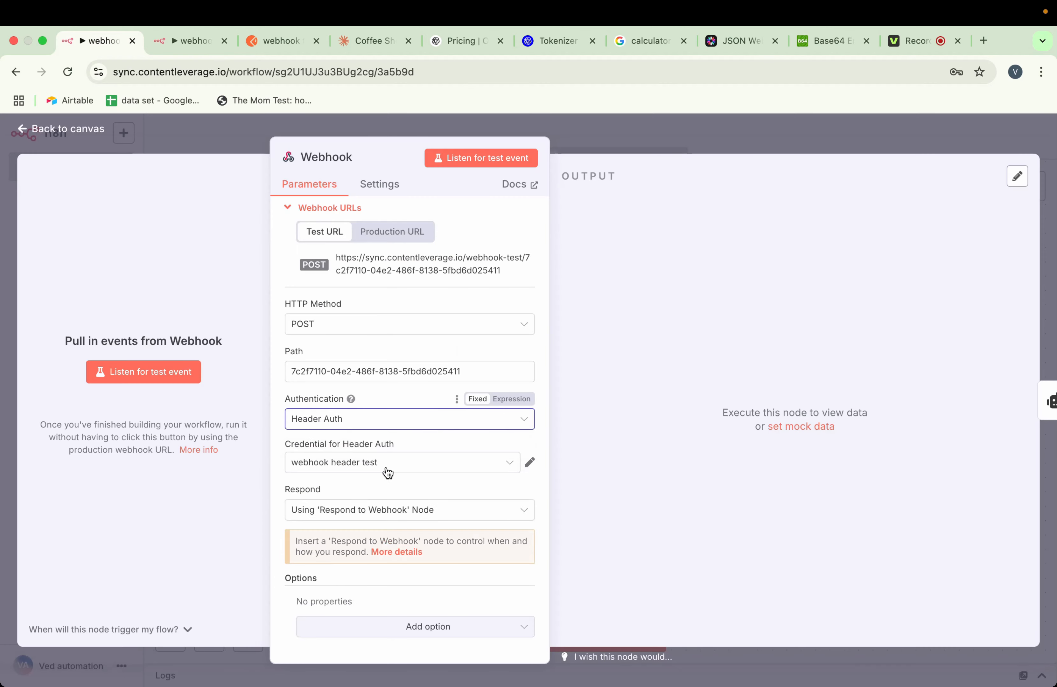
click(529, 464)
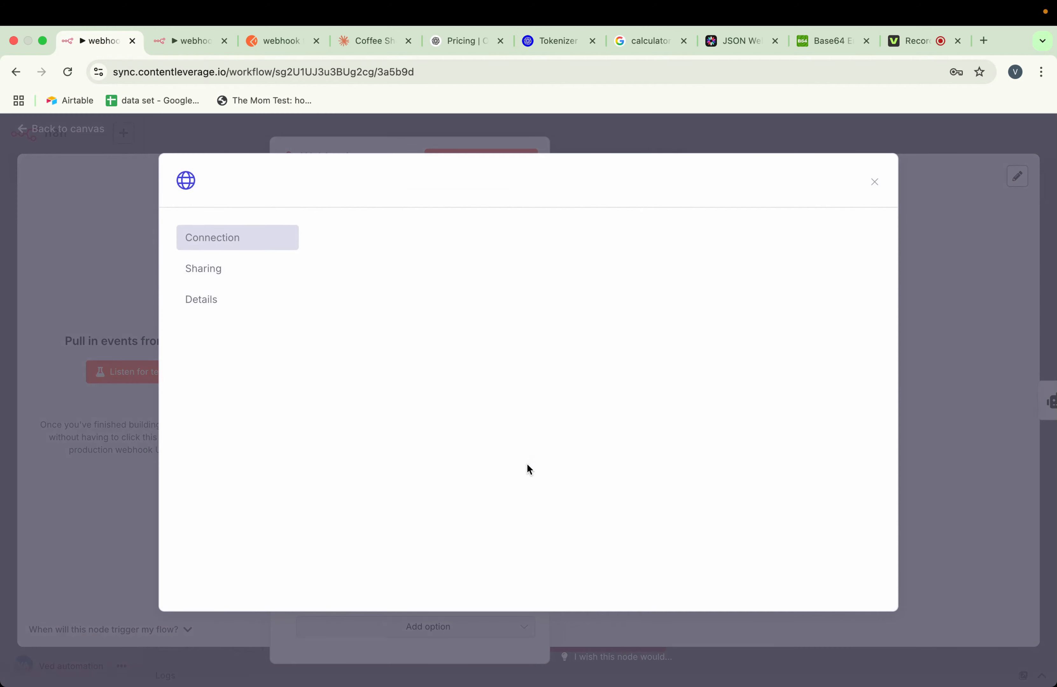
drag(387, 315, 322, 313)
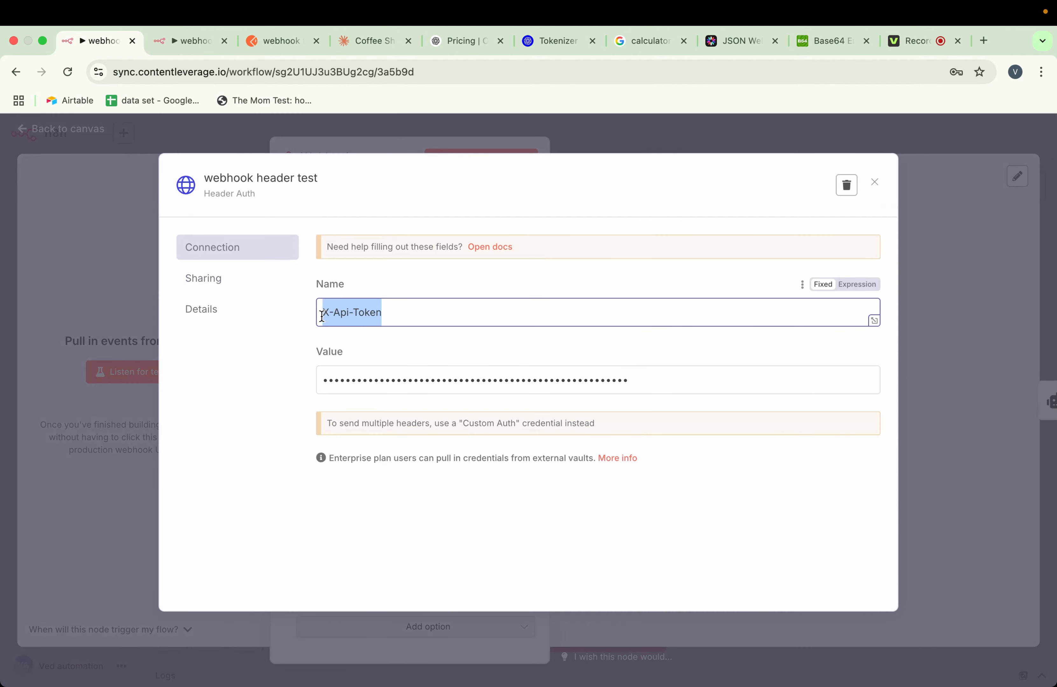
click(373, 150)
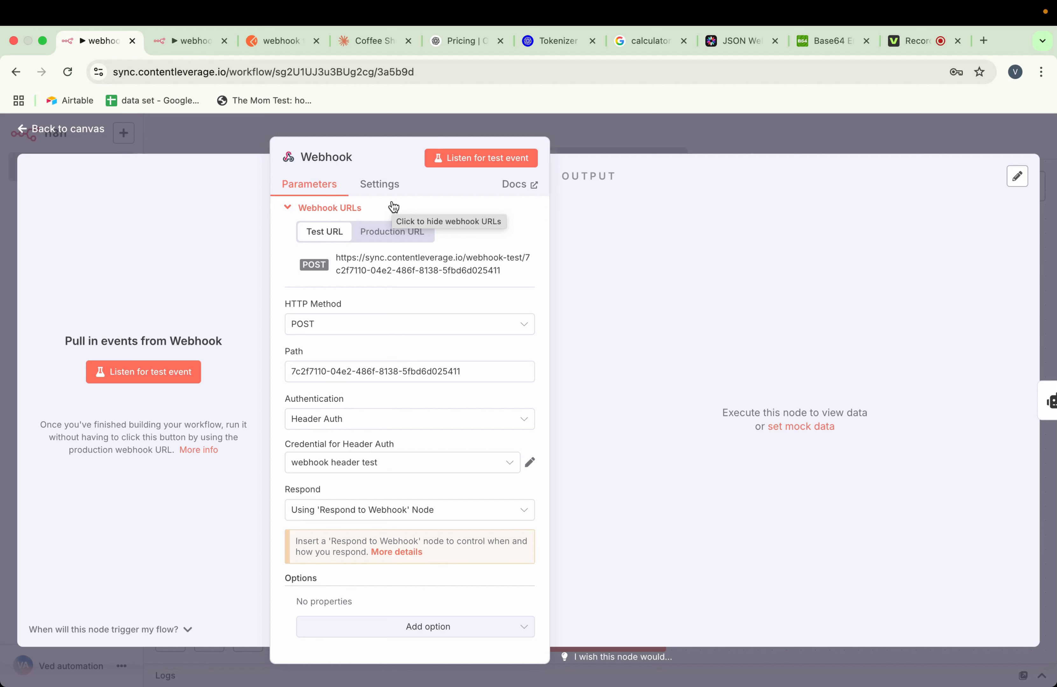
Set the Webhook node's authentication to JWT Auth and start a new credential with Passphrase as its key type
click(375, 424)
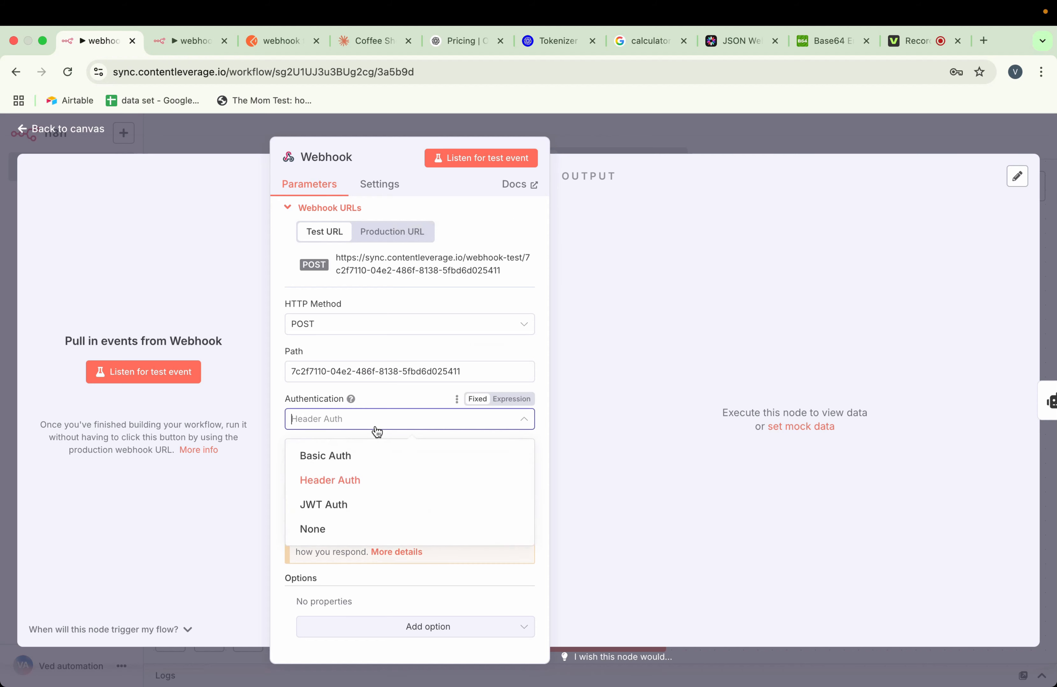
click(351, 507)
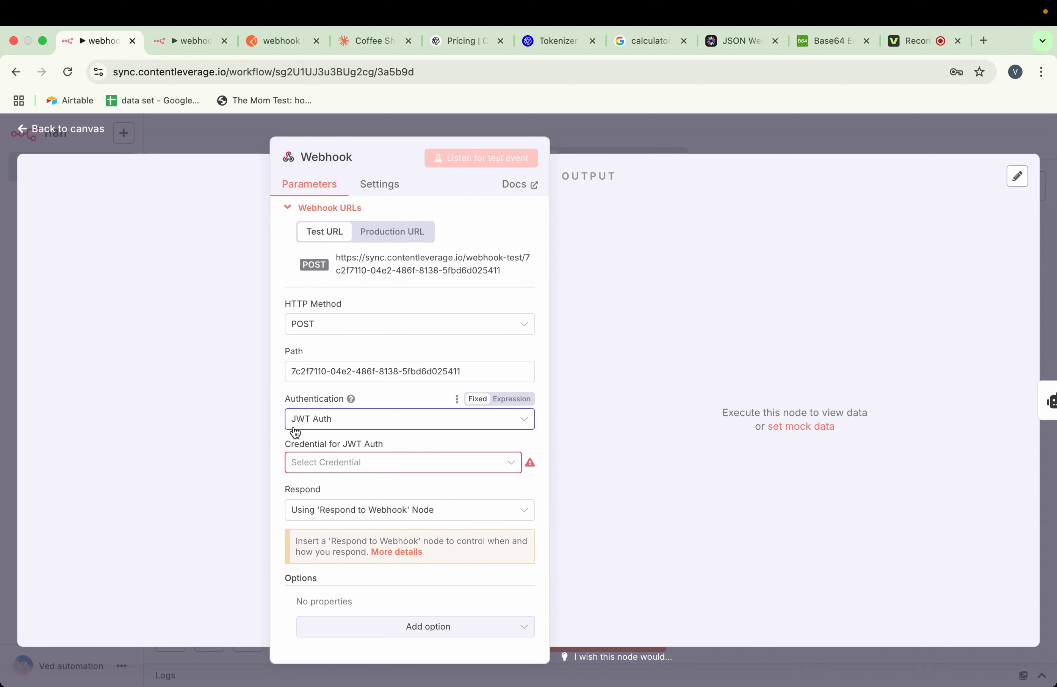
click(330, 462)
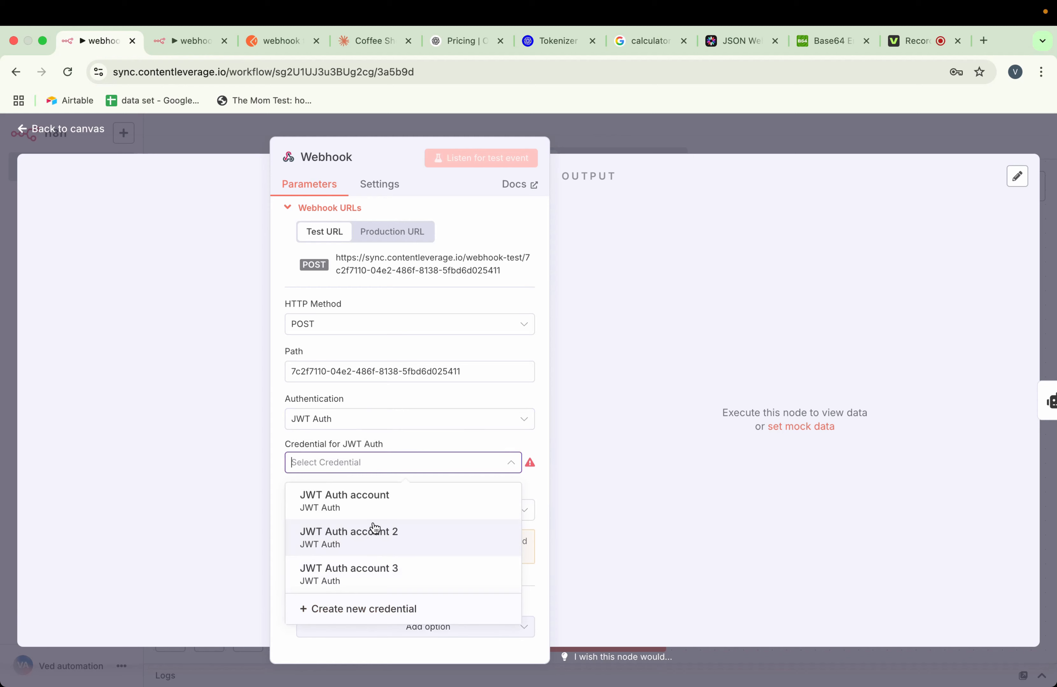
click(377, 610)
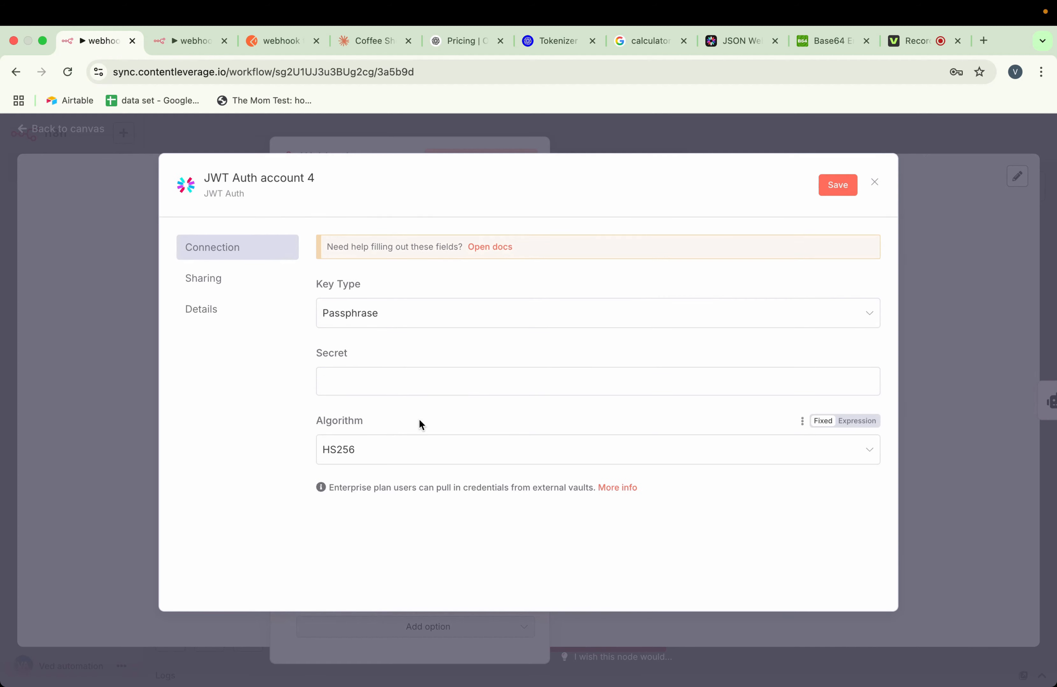
click(372, 323)
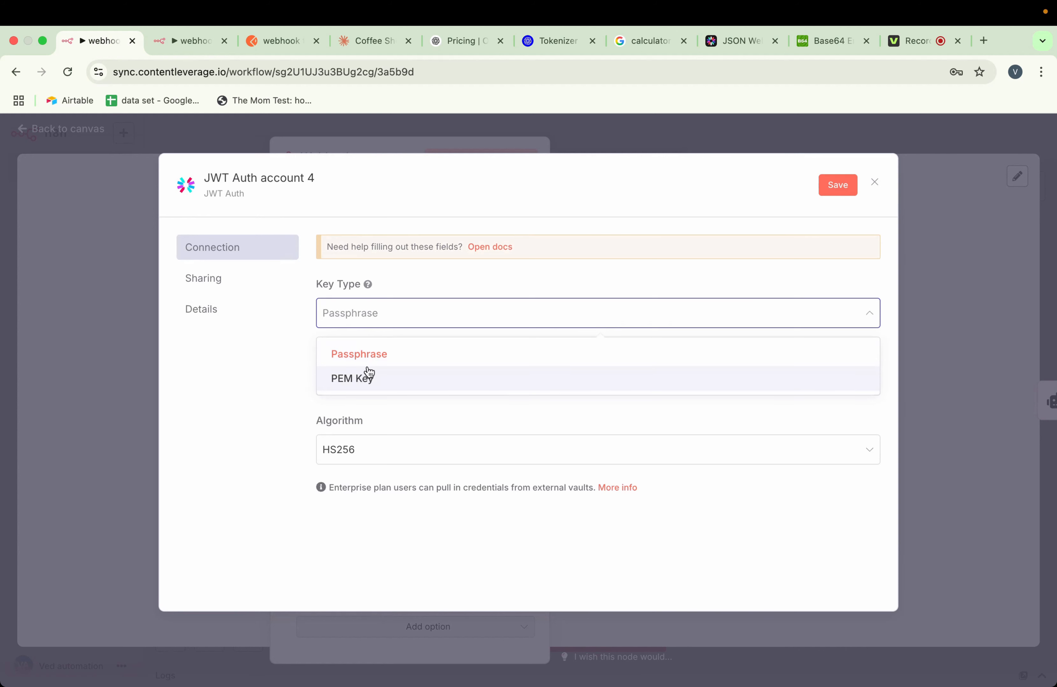
click(365, 357)
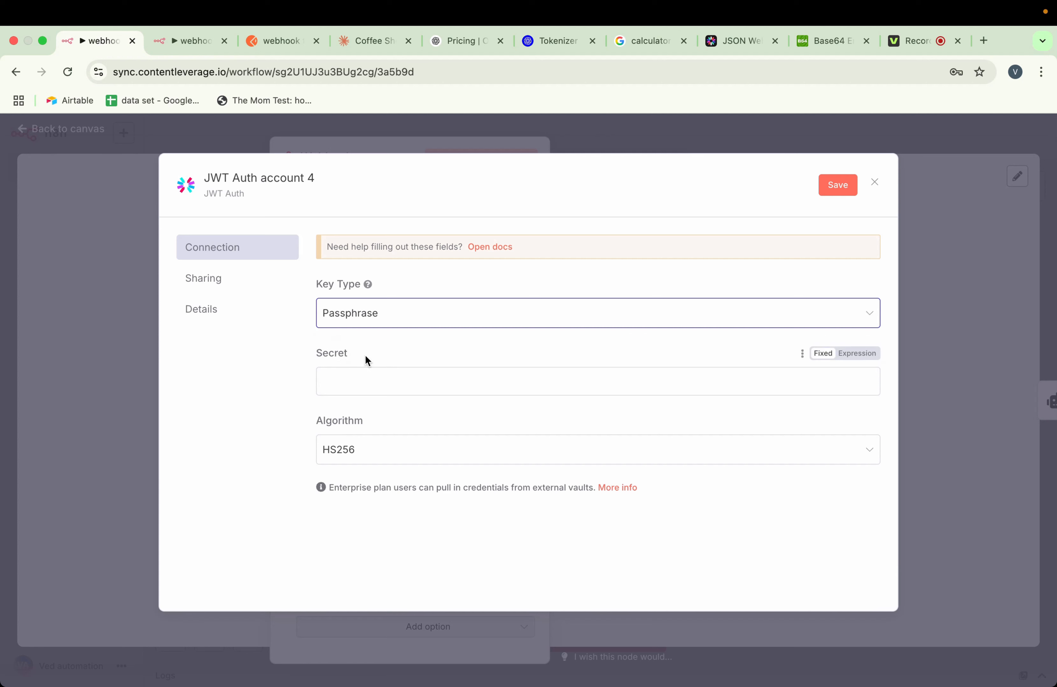
click(387, 385)
click(410, 344)
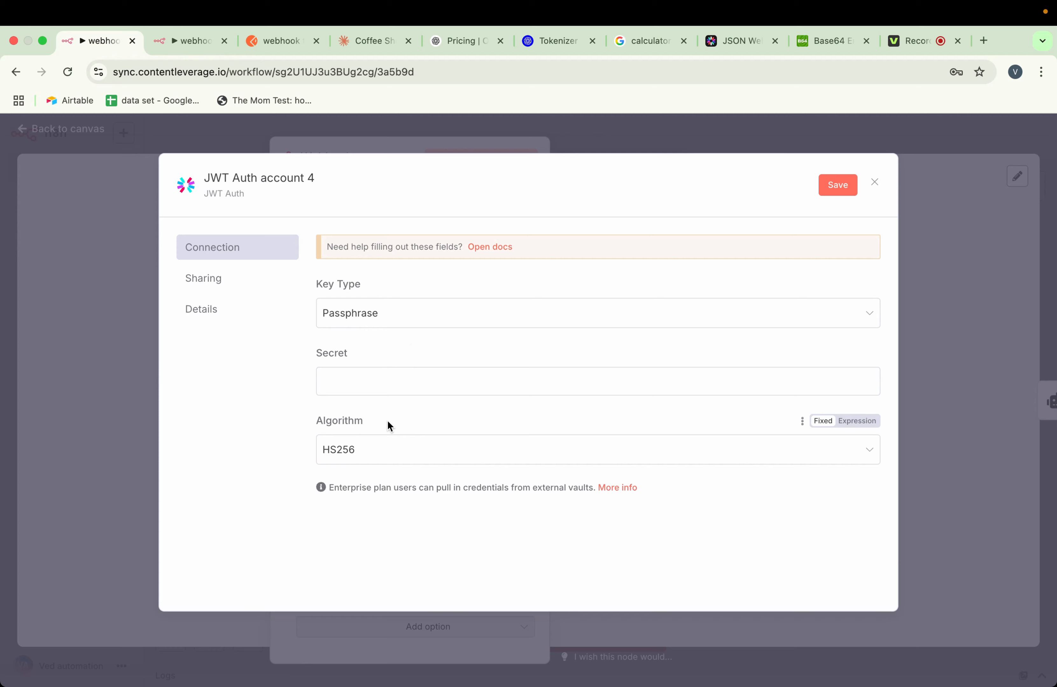
Switch to the jwt.io JWT Debugger and examine the encoded token, decoded header, decoded payload and signature secret
click(731, 49)
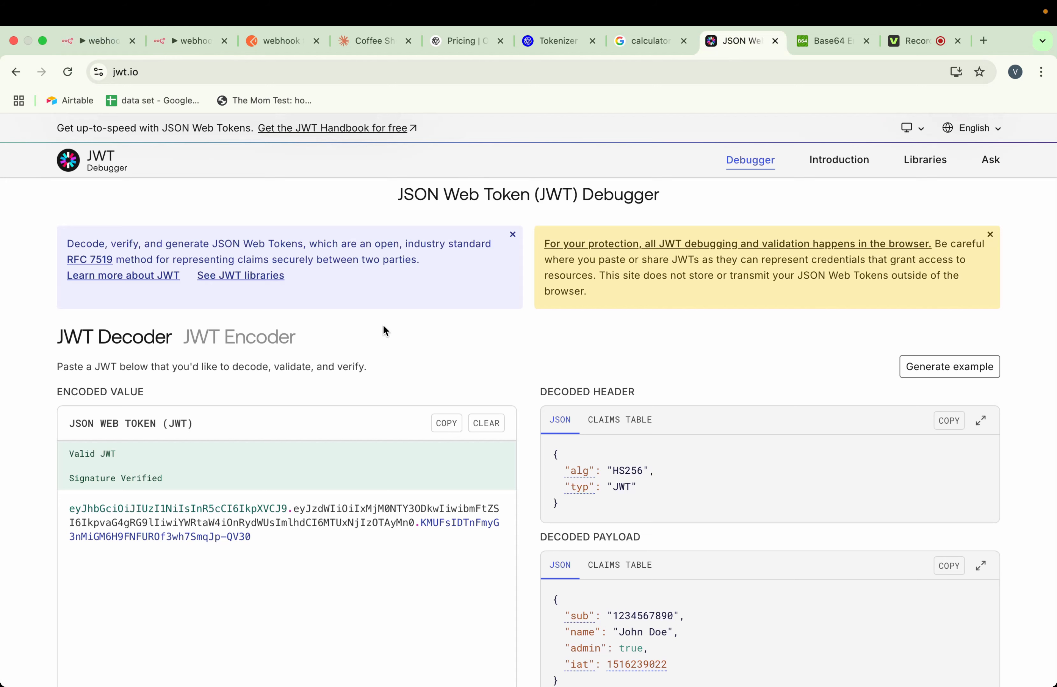
scroll(383, 324, down, 2)
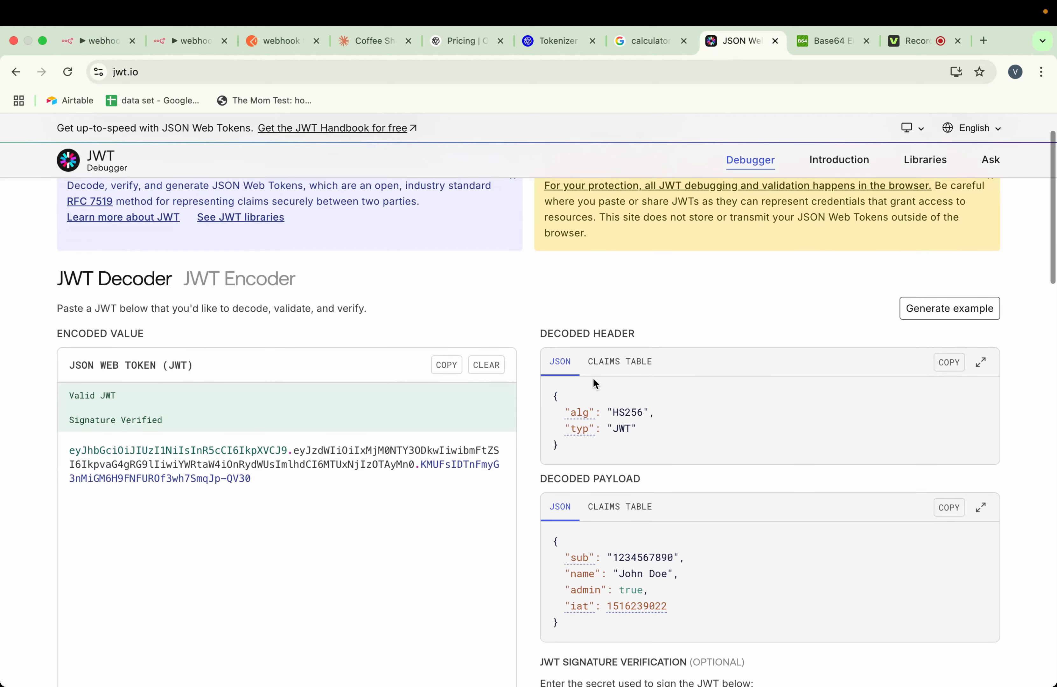
scroll(593, 377, down, 5)
scroll(592, 378, down, 2)
mouse_move(633, 385)
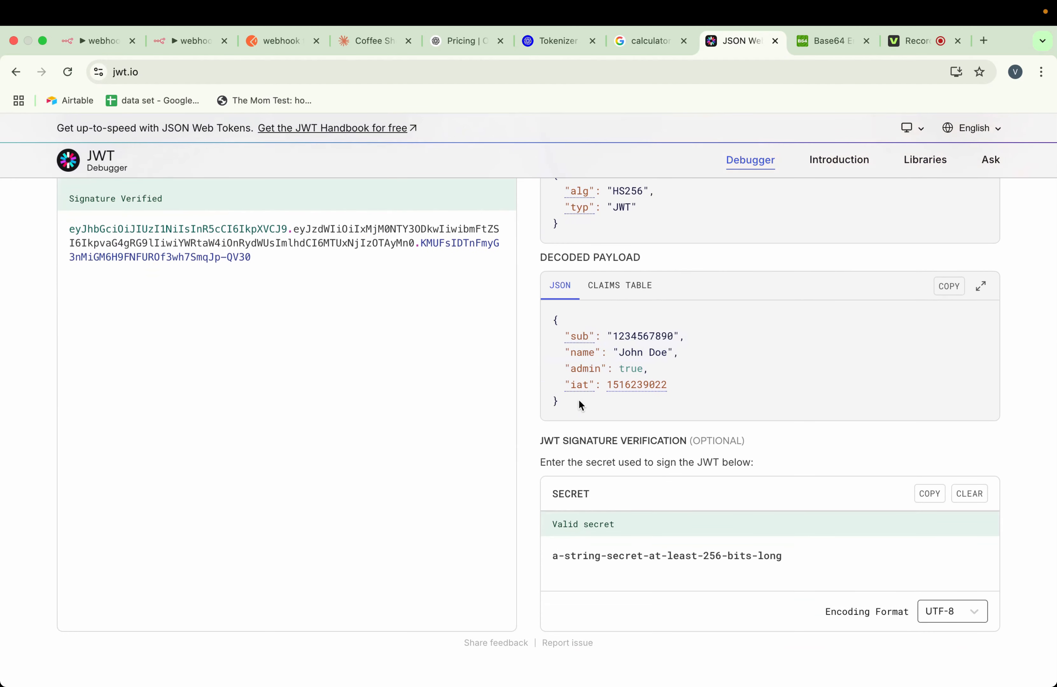
mouse_move(576, 365)
scroll(676, 364, up, 1)
scroll(676, 364, down, 2)
scroll(675, 363, up, 2)
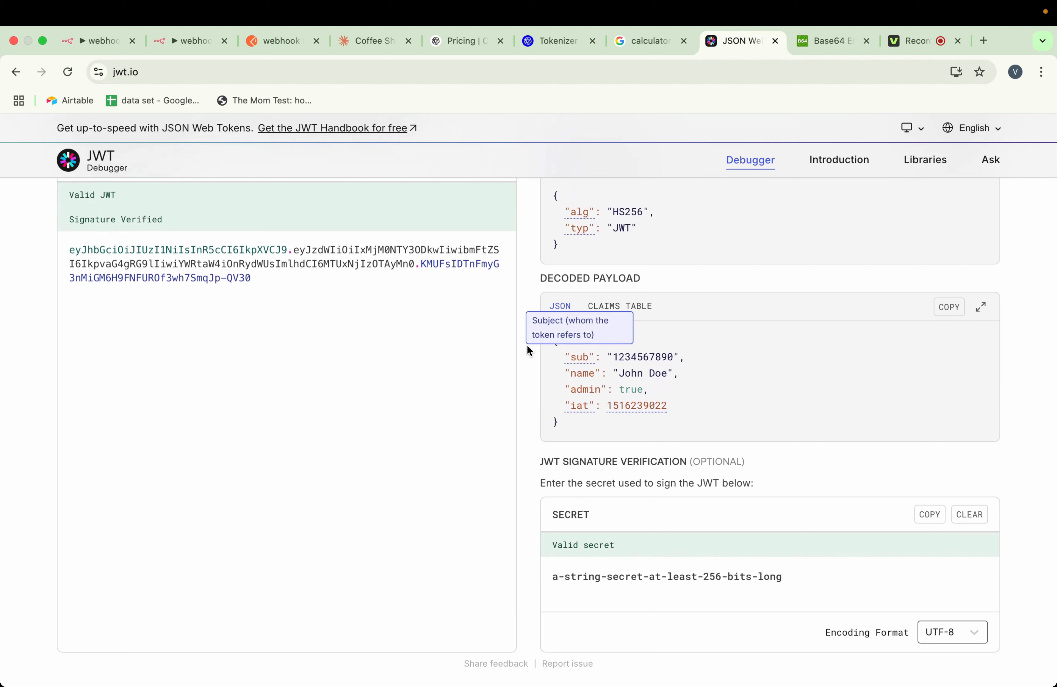
drag(257, 280, 65, 251)
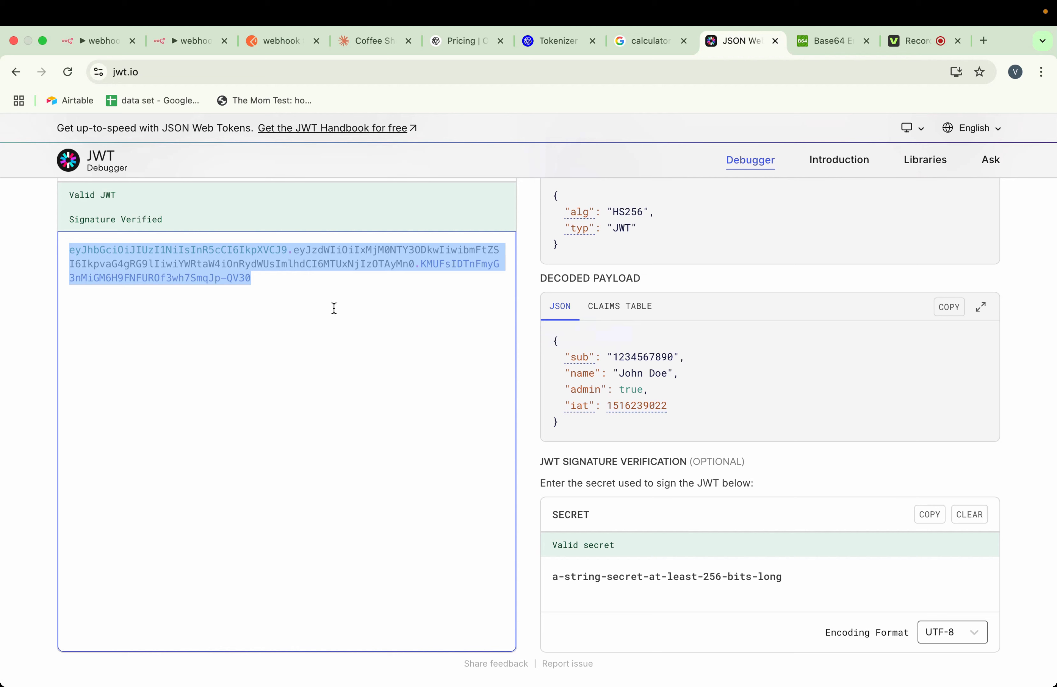
click(302, 279)
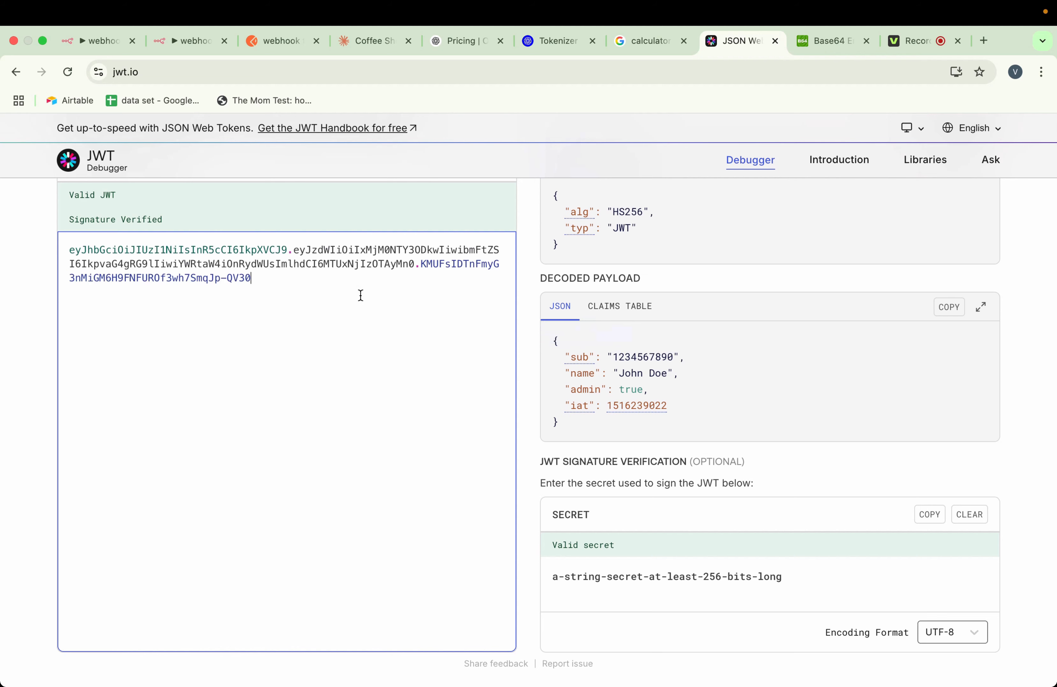
Copy the signing secret from the JWT Debugger into the new n8n JWT credential's Secret field, then save and close it
scroll(640, 551, down, 1)
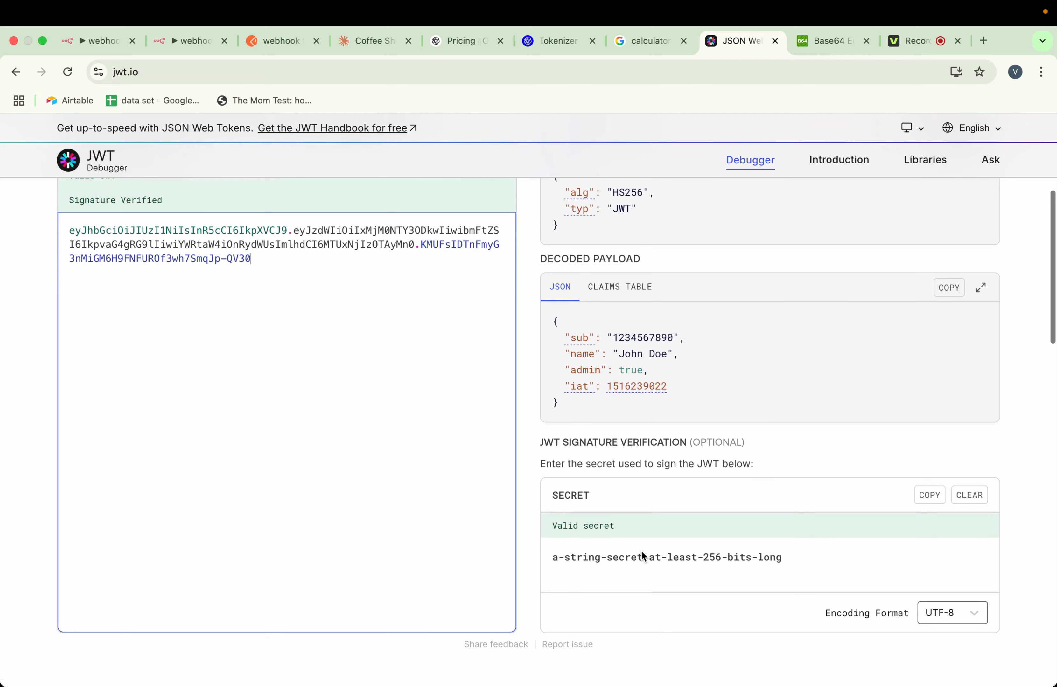
drag(786, 557, 548, 554)
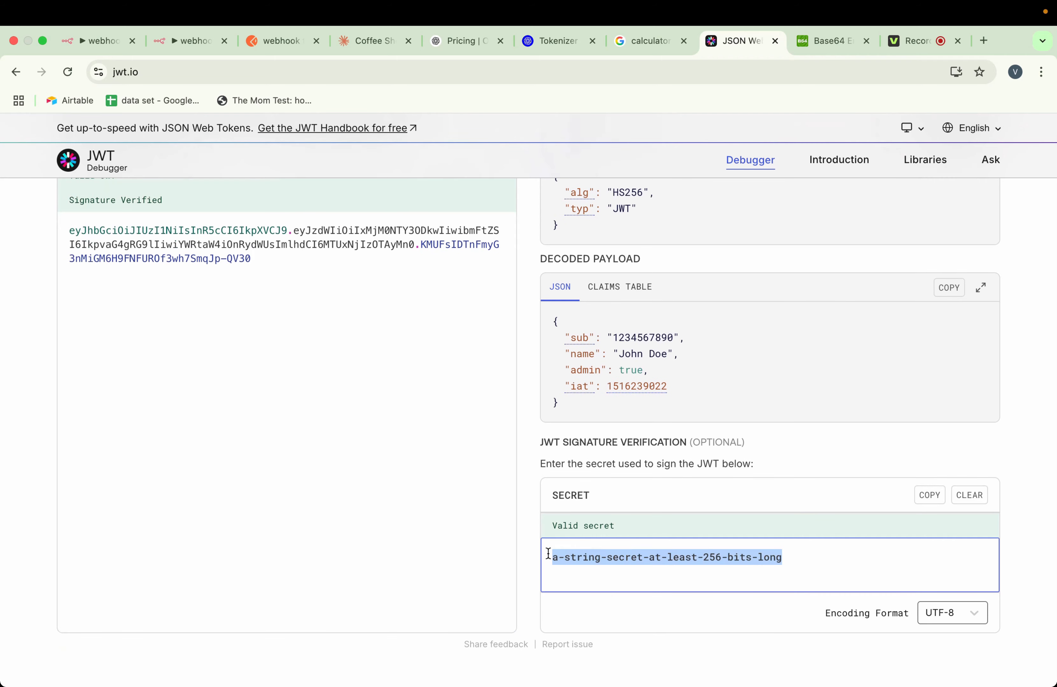
click(100, 41)
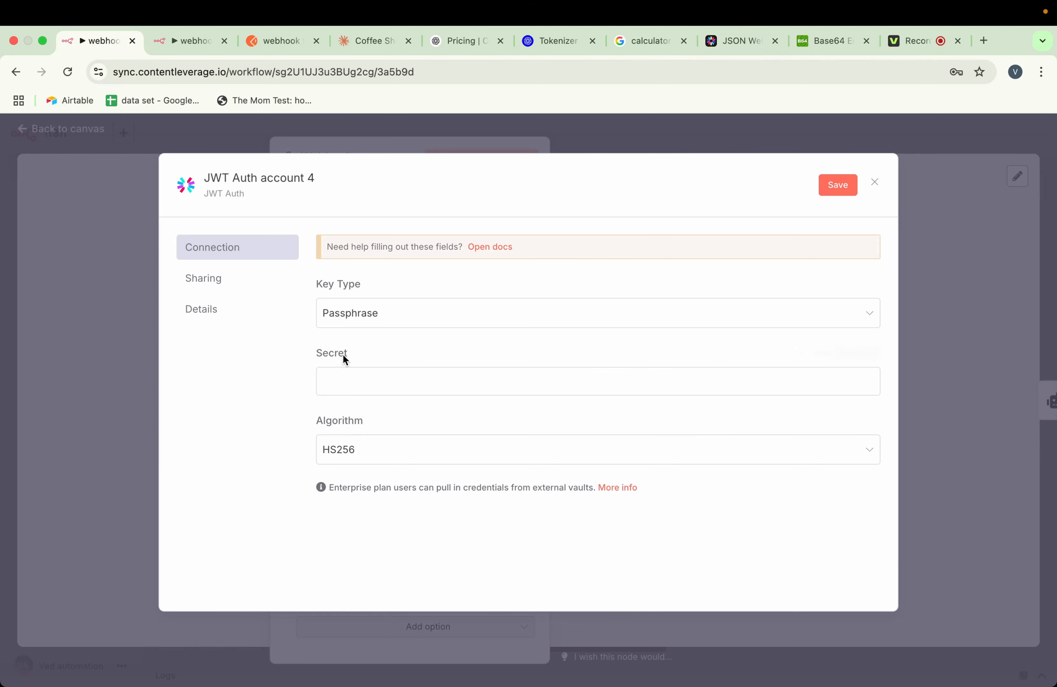
click(345, 380)
key(super+v)
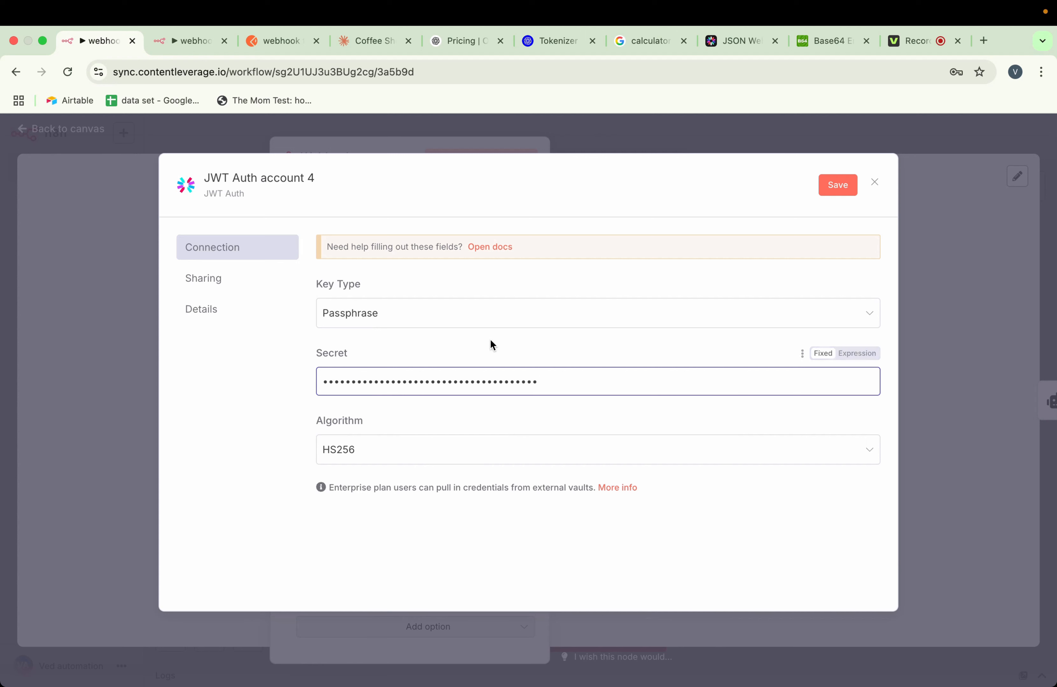
click(491, 341)
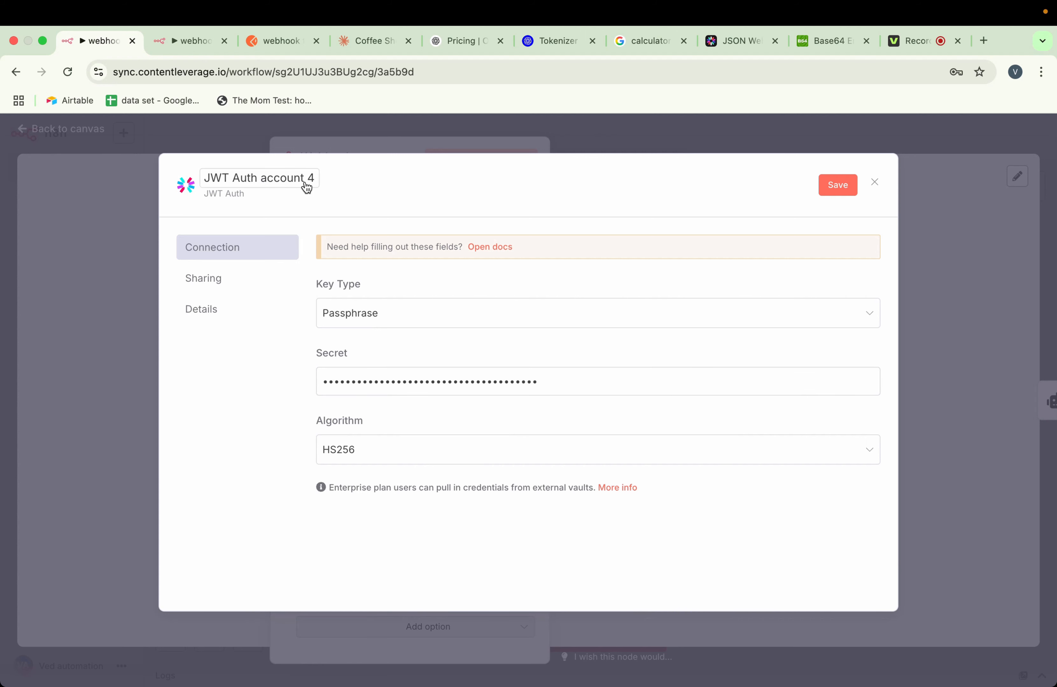
click(836, 187)
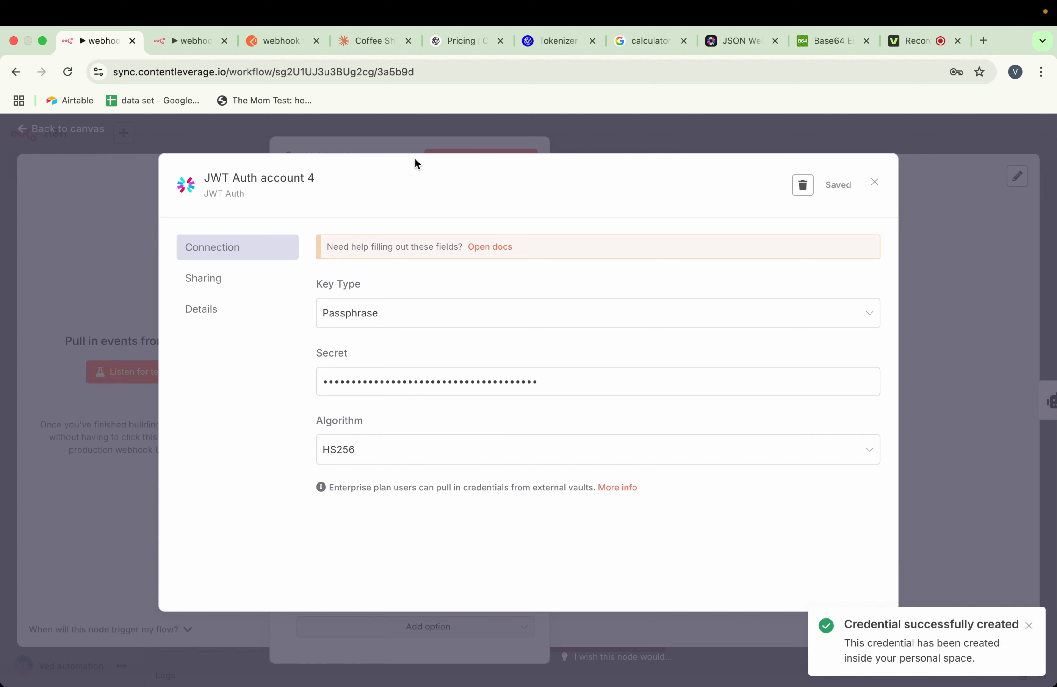
click(400, 149)
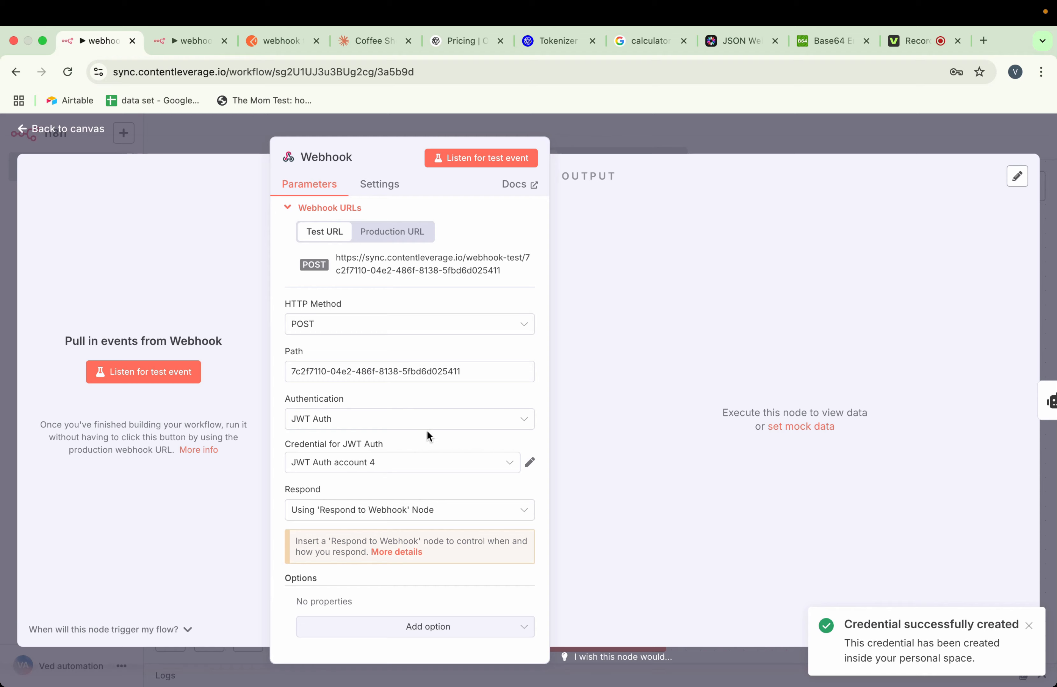
Return to the canvas, save the workflow, and deactivate and reactivate it
click(588, 140)
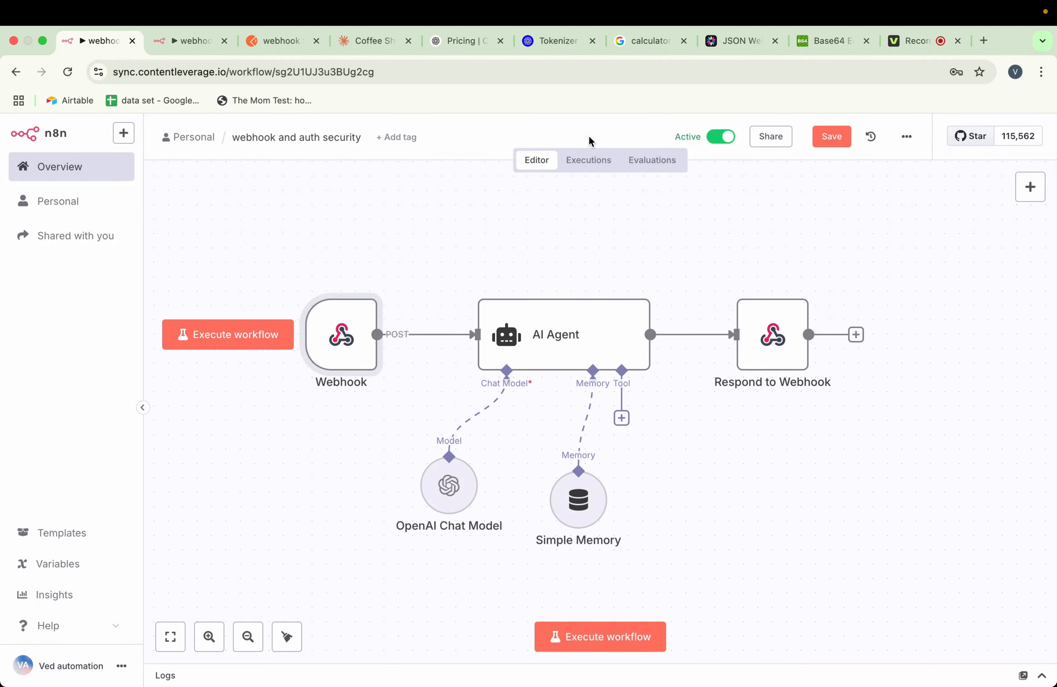
click(831, 138)
click(721, 136)
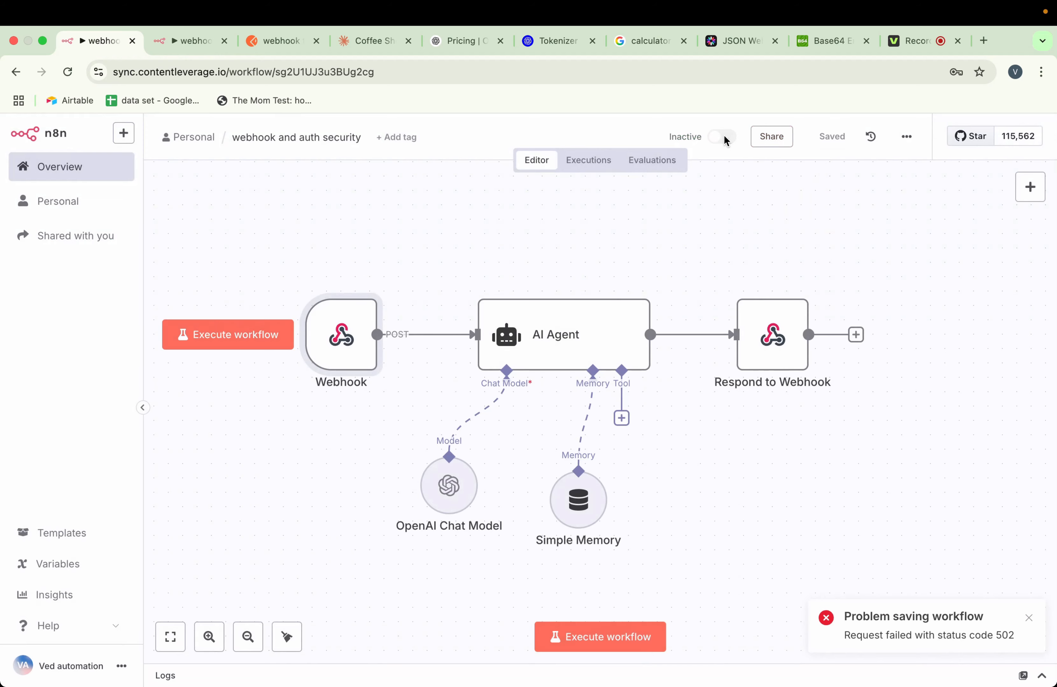
click(723, 136)
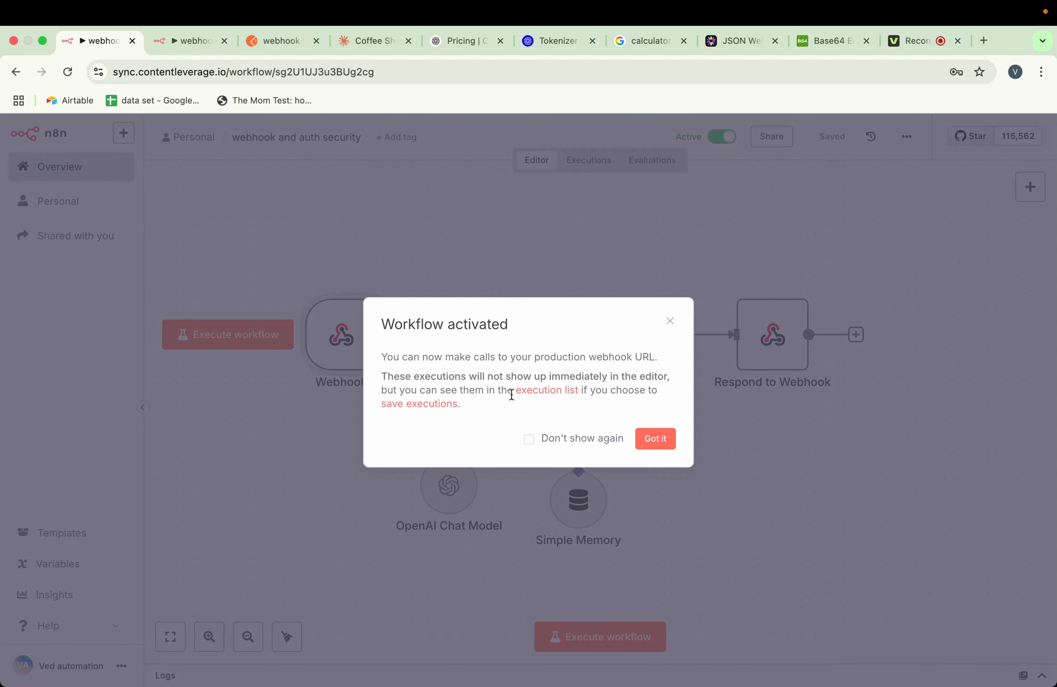
click(655, 439)
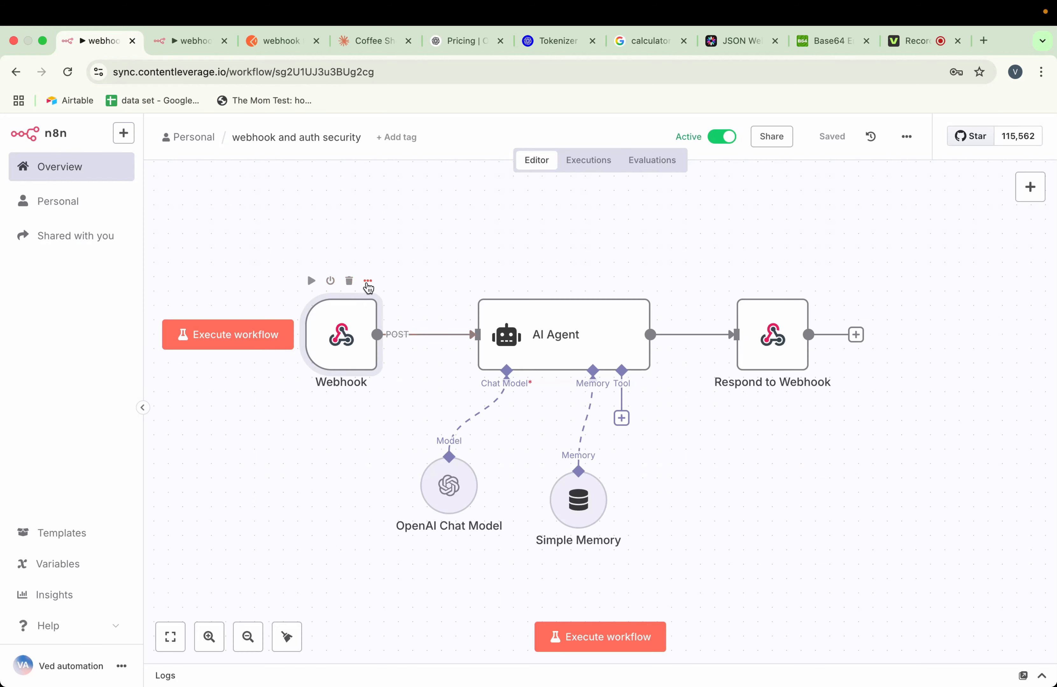
Reopen the Webhook node to check its JWT Auth settings, and return to the canvas
click(368, 282)
click(384, 301)
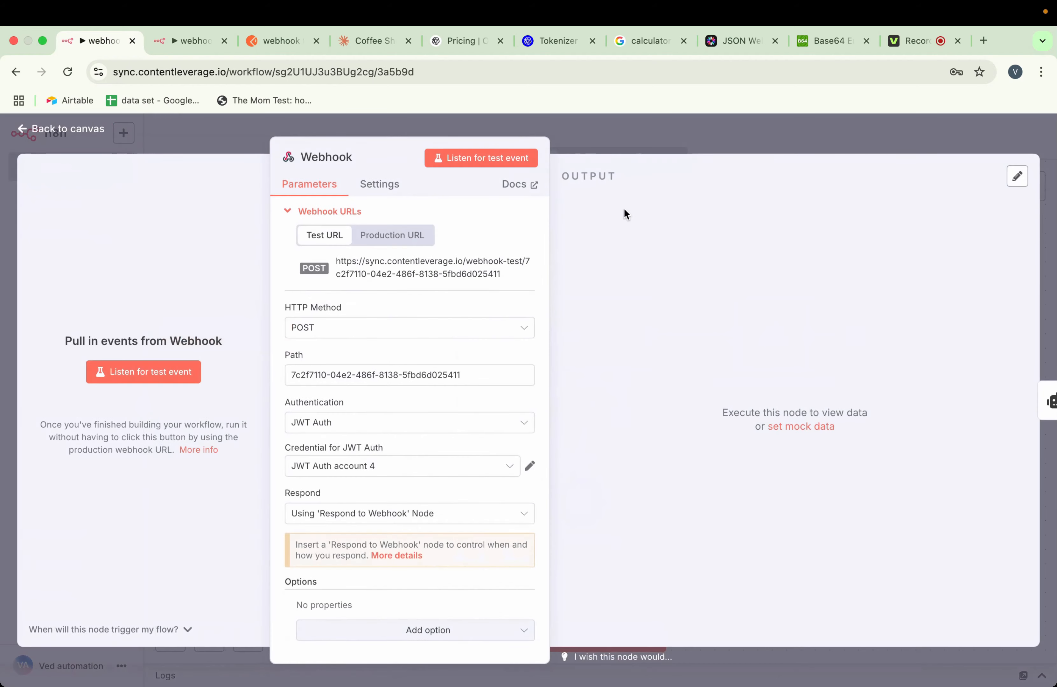
click(625, 134)
Switch to Postman, send the webhook POST request with its existing Basic Auth settings, and check the response body
click(286, 43)
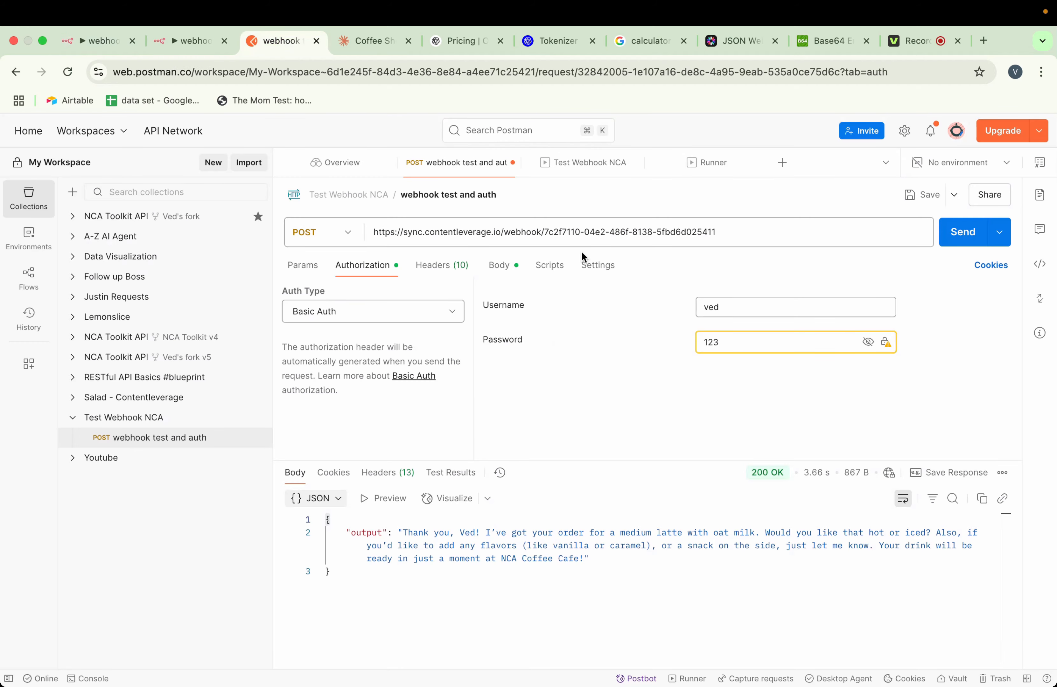
click(952, 243)
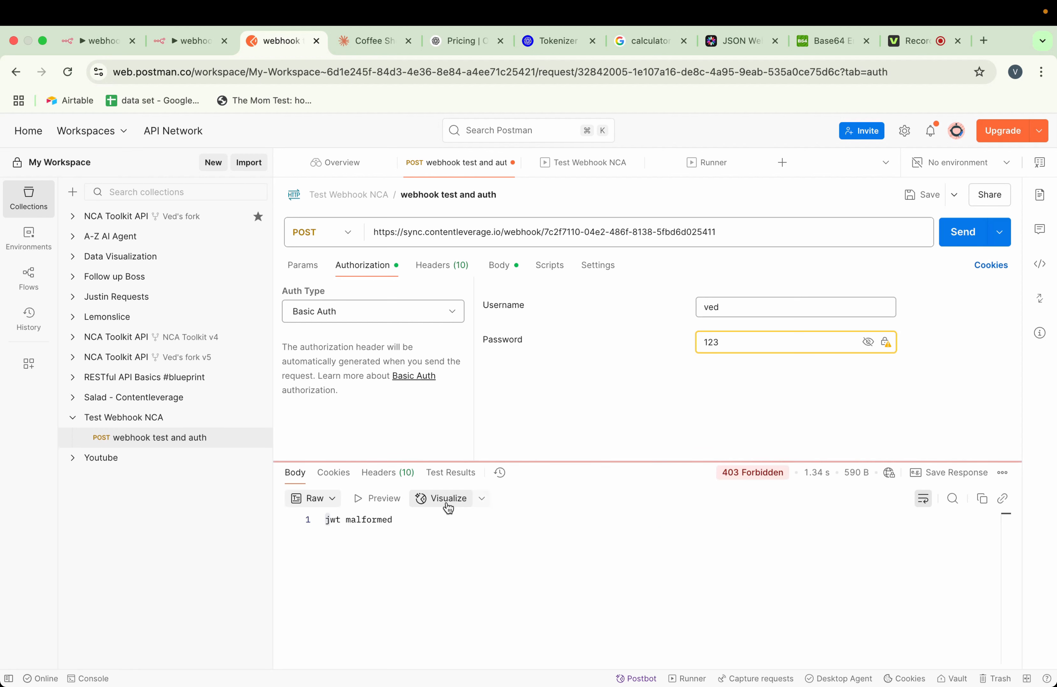
drag(393, 520, 314, 522)
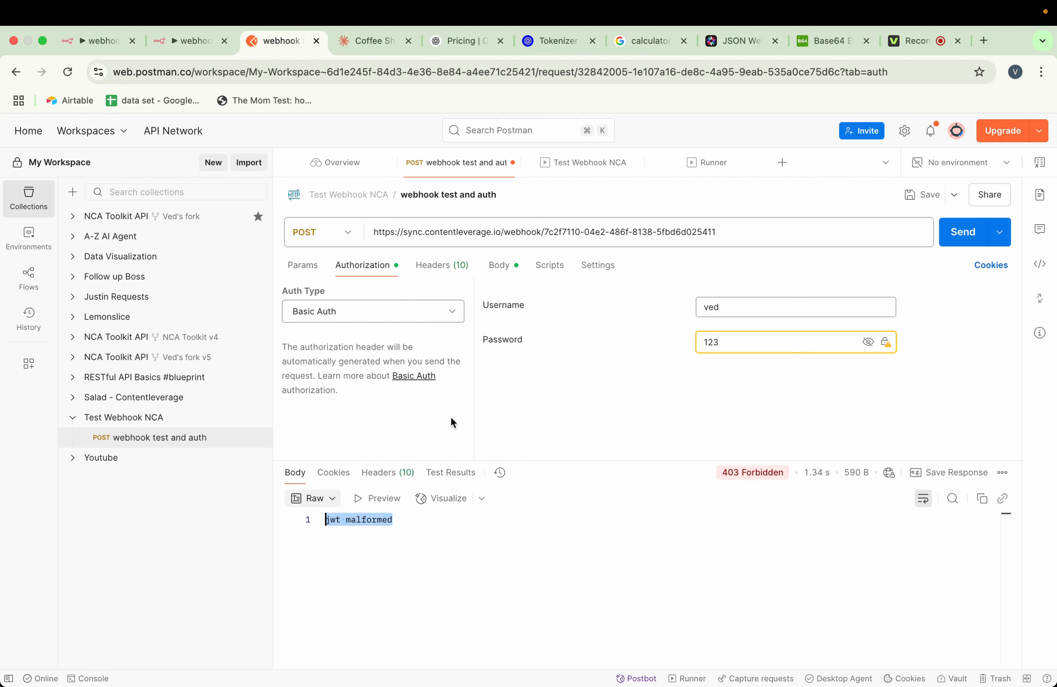
Change the Postman request's auth type to Bearer Token and clear the stored token
click(426, 318)
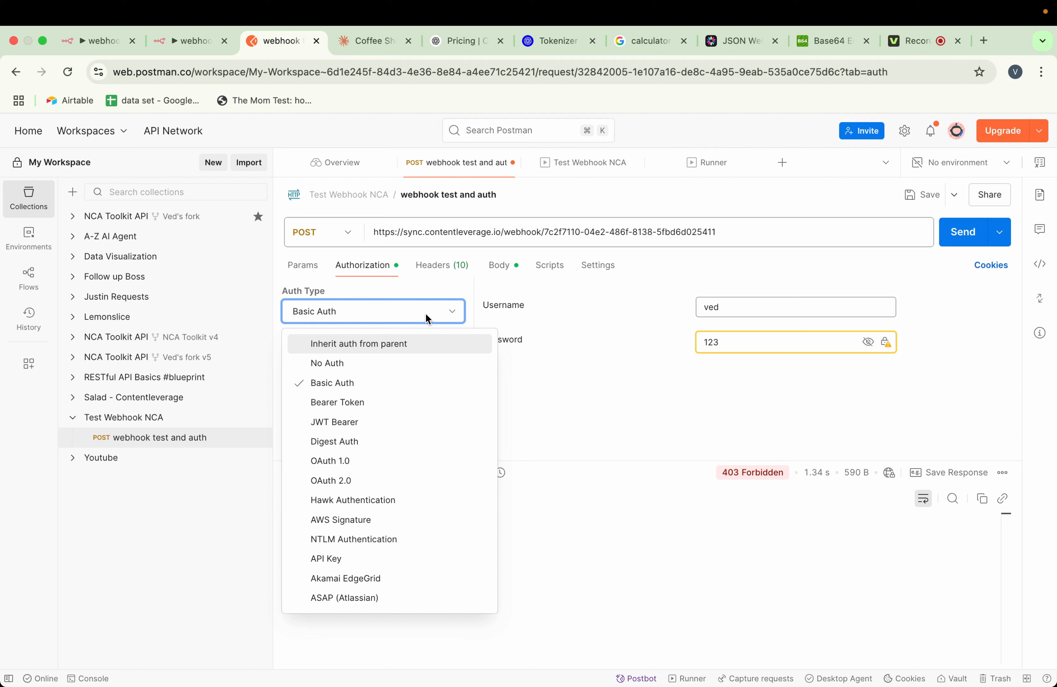
click(355, 412)
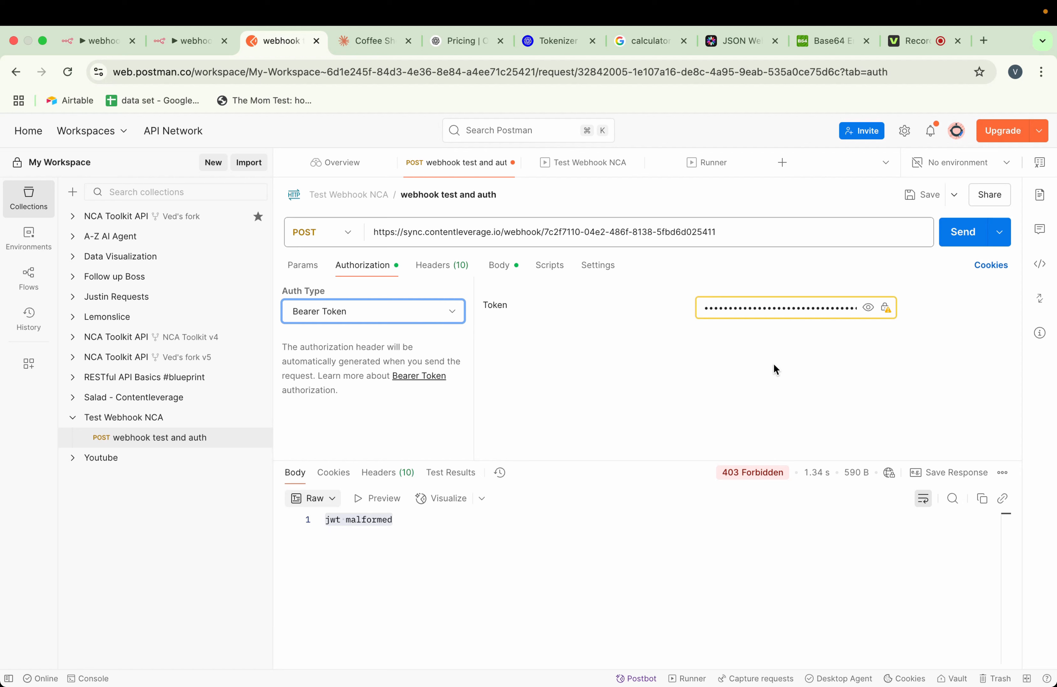
click(800, 309)
key(super+a)
key(BackSpace)
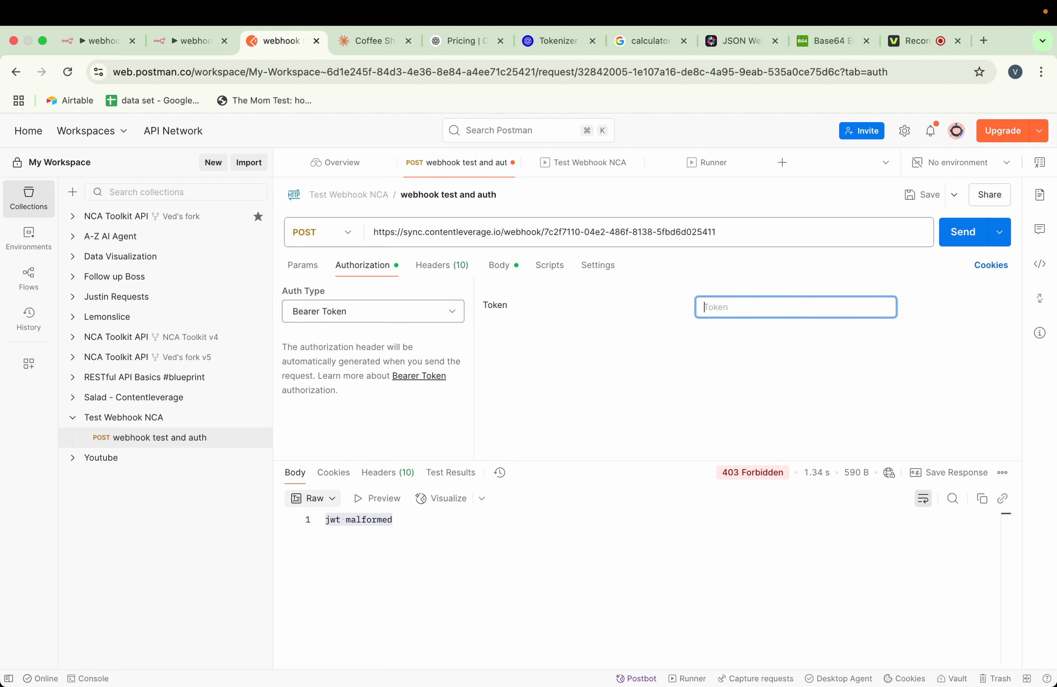
click(667, 367)
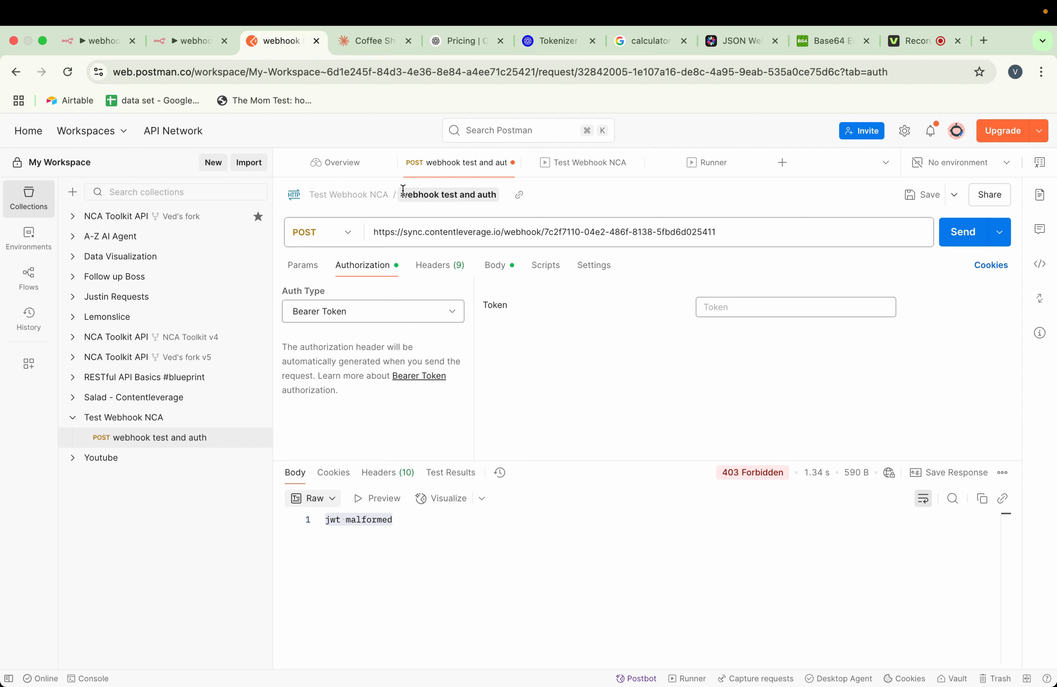
Switch to the jwt.io debugger and copy the full encoded JWT
click(709, 45)
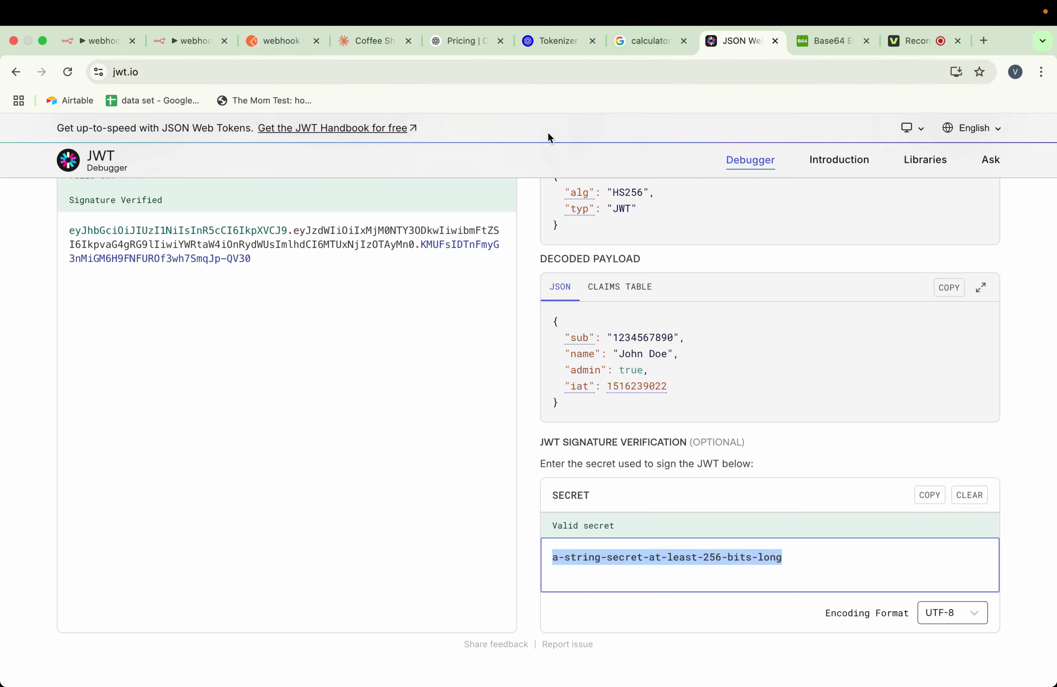
click(294, 324)
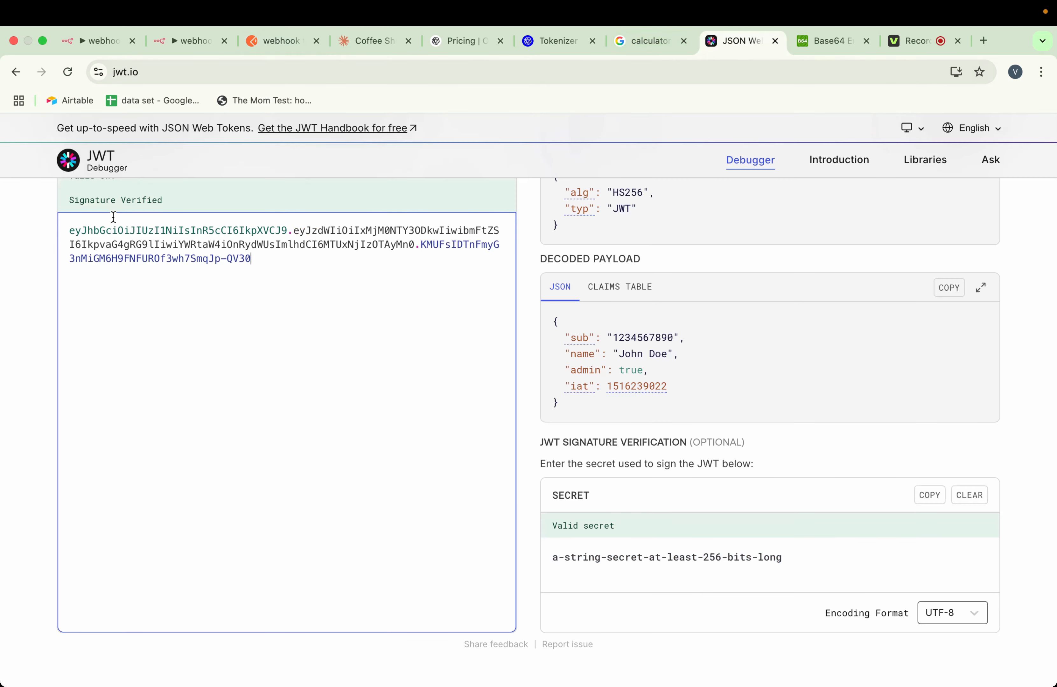
scroll(130, 221, up, 1)
scroll(162, 216, up, 1)
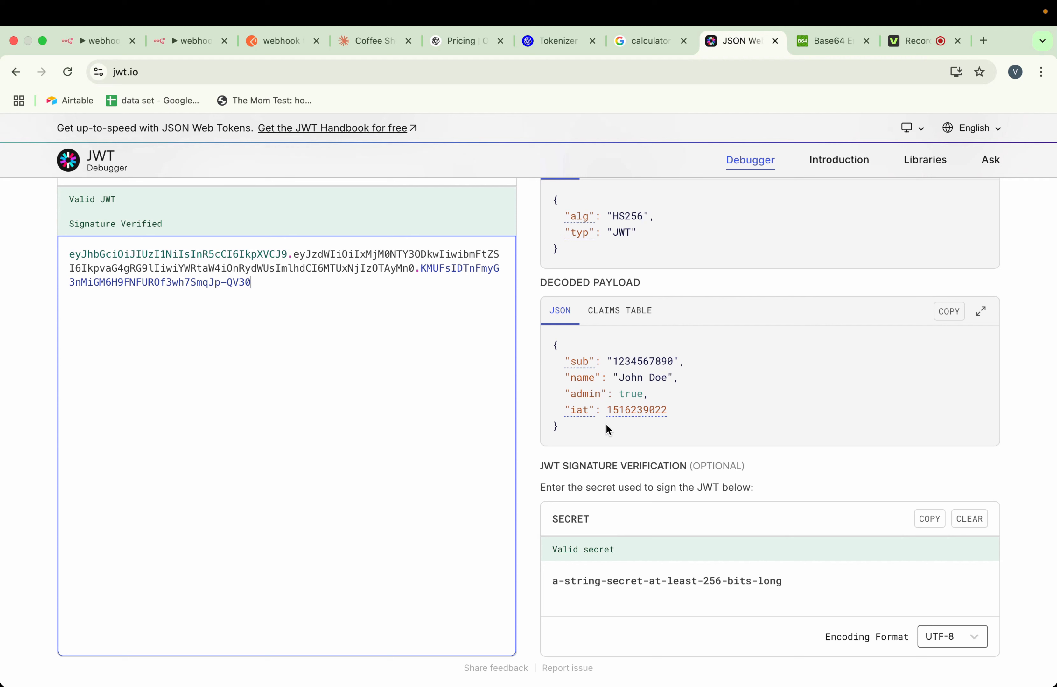
mouse_move(651, 410)
drag(275, 281, 65, 258)
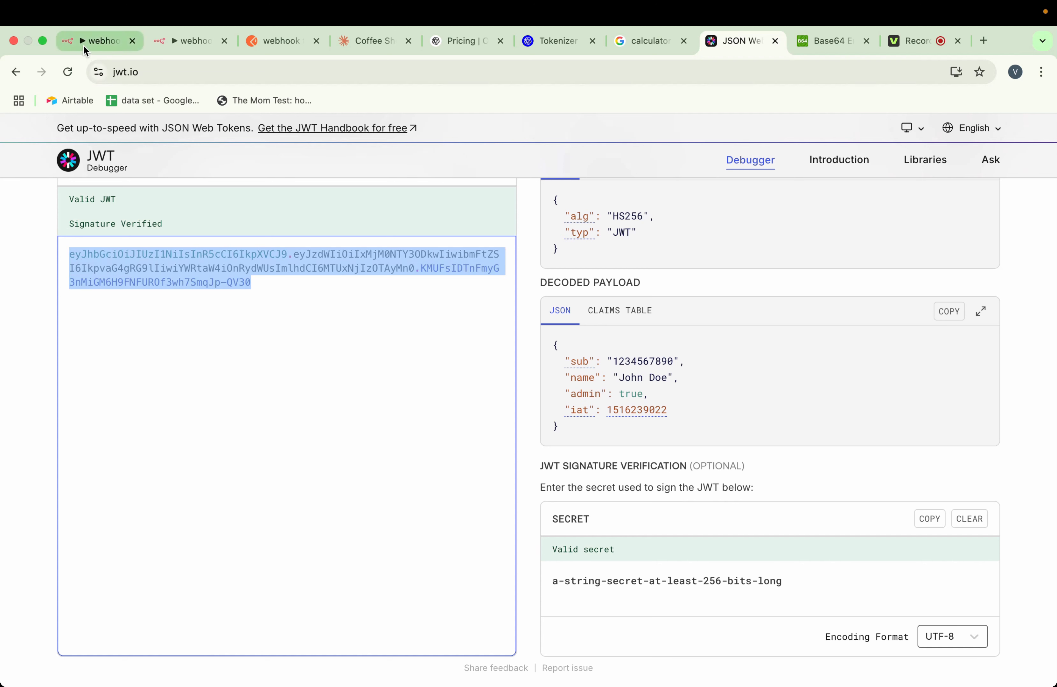
Switch to Postman and paste the copied JWT as the request's Bearer token
click(281, 44)
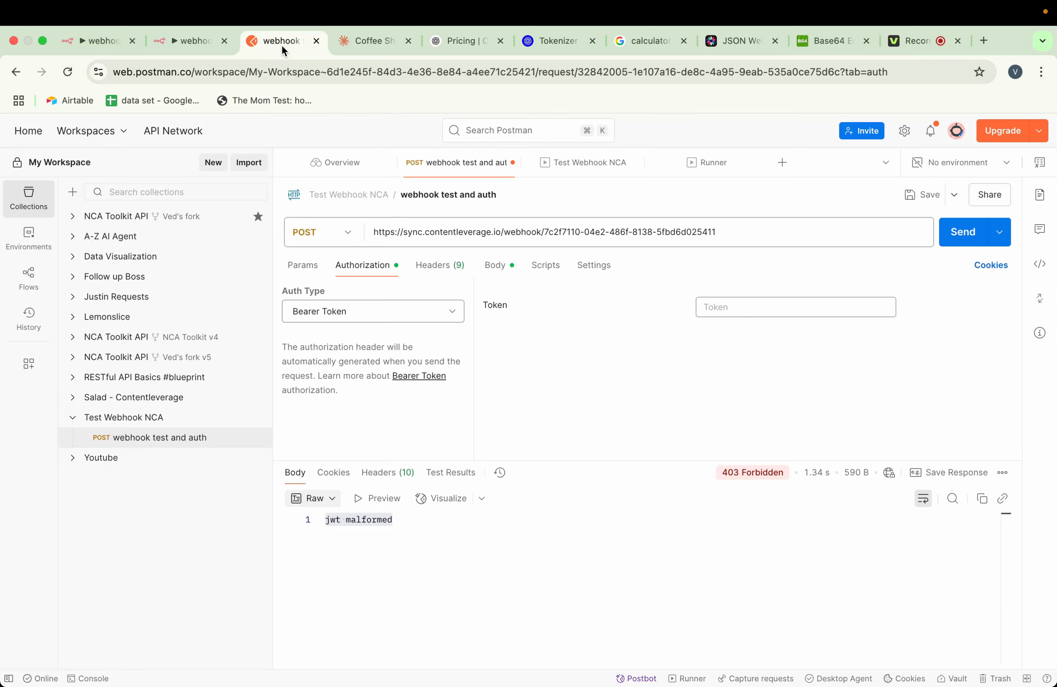
click(738, 304)
key(super+v)
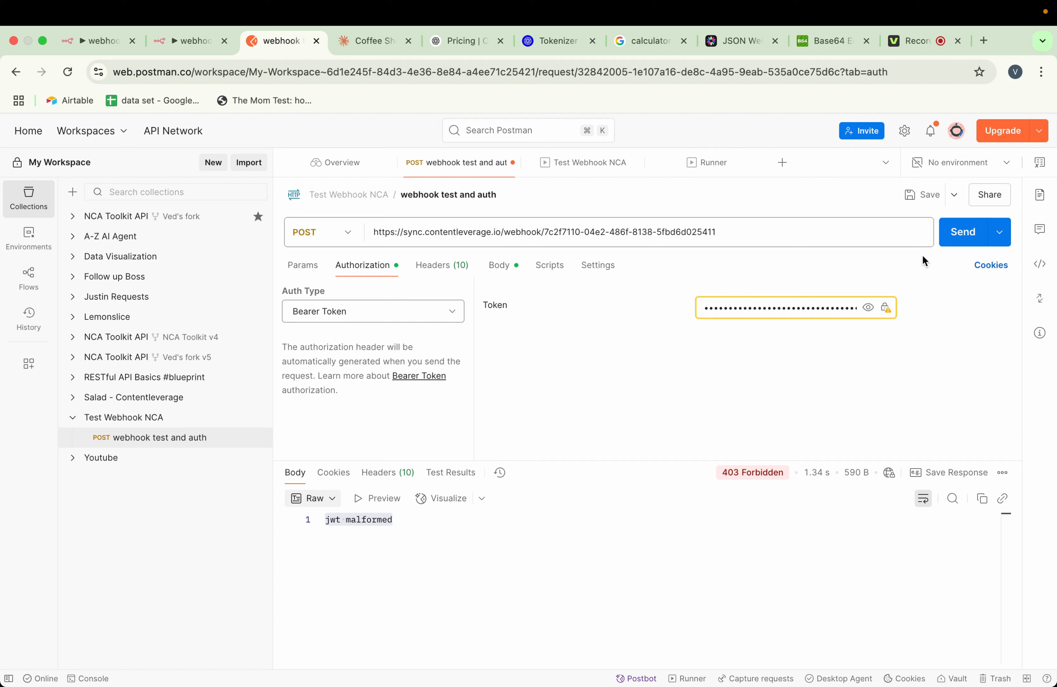
Send the webhook POST request, then check its newest execution in n8n and the response body in Postman
click(960, 236)
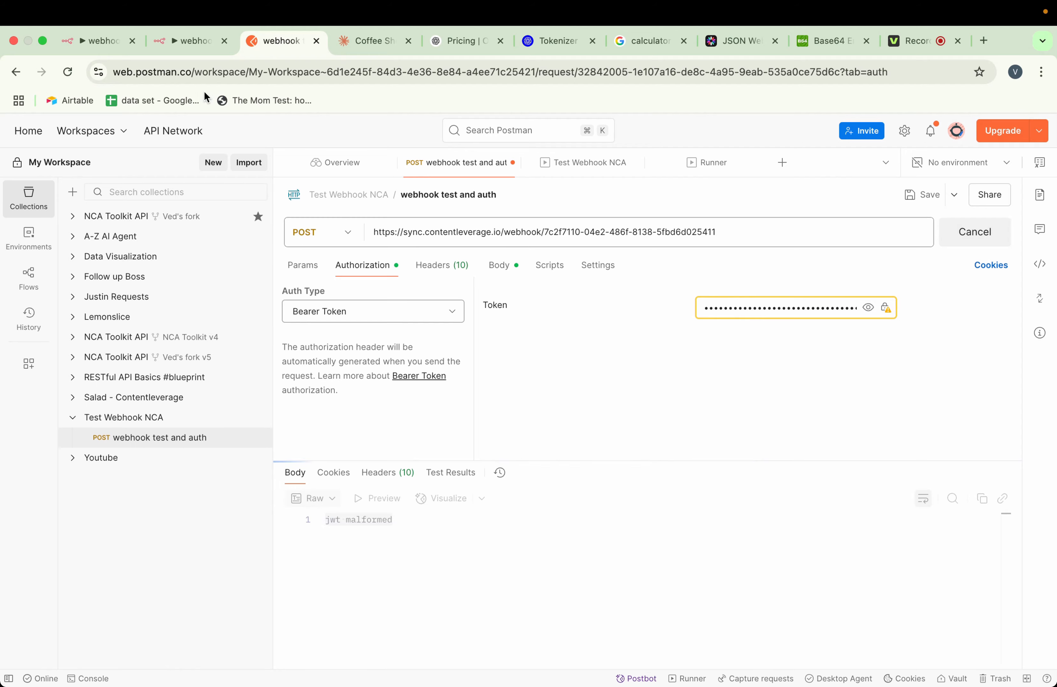
click(188, 42)
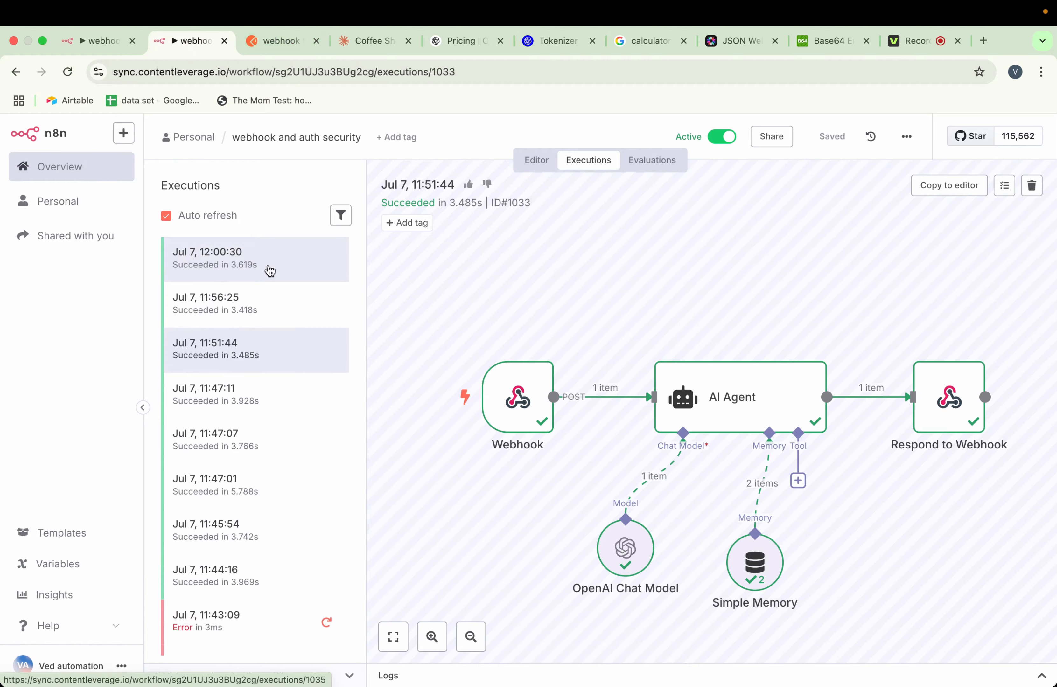
click(272, 43)
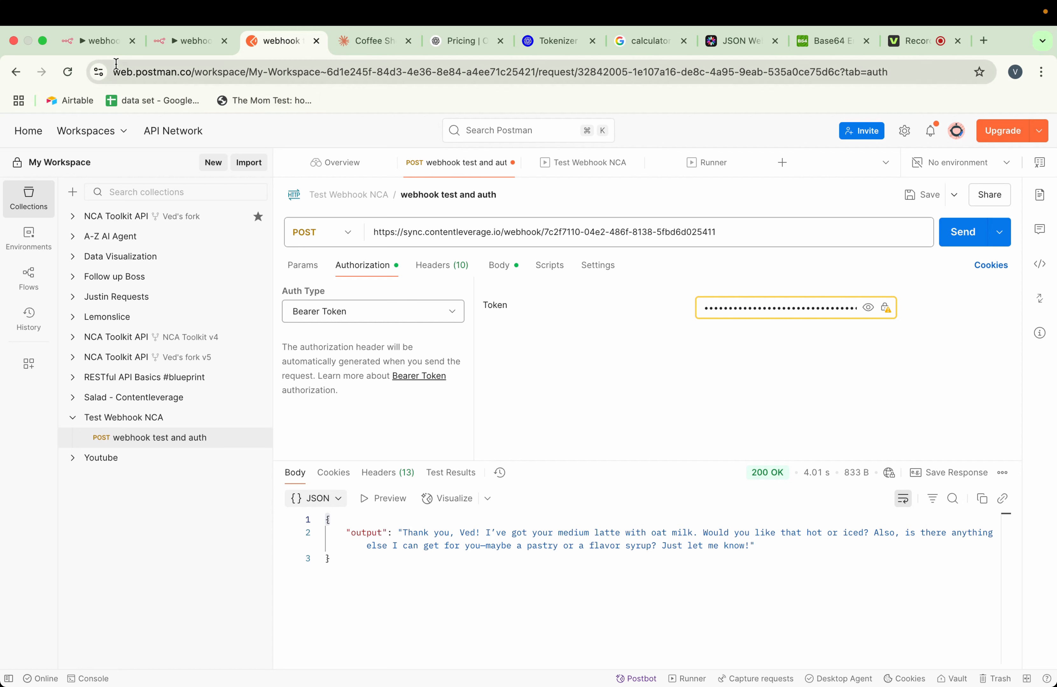
Reopen the Webhook node in the n8n editor, review its available authentication types, and return to the canvas
click(103, 41)
click(368, 280)
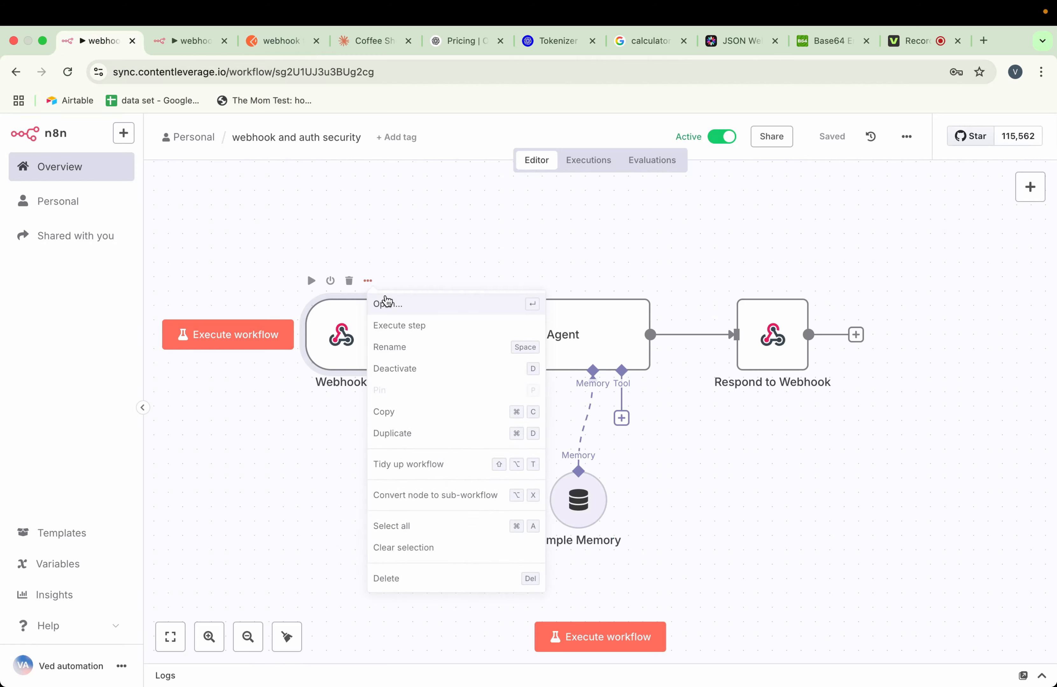
click(384, 299)
click(371, 430)
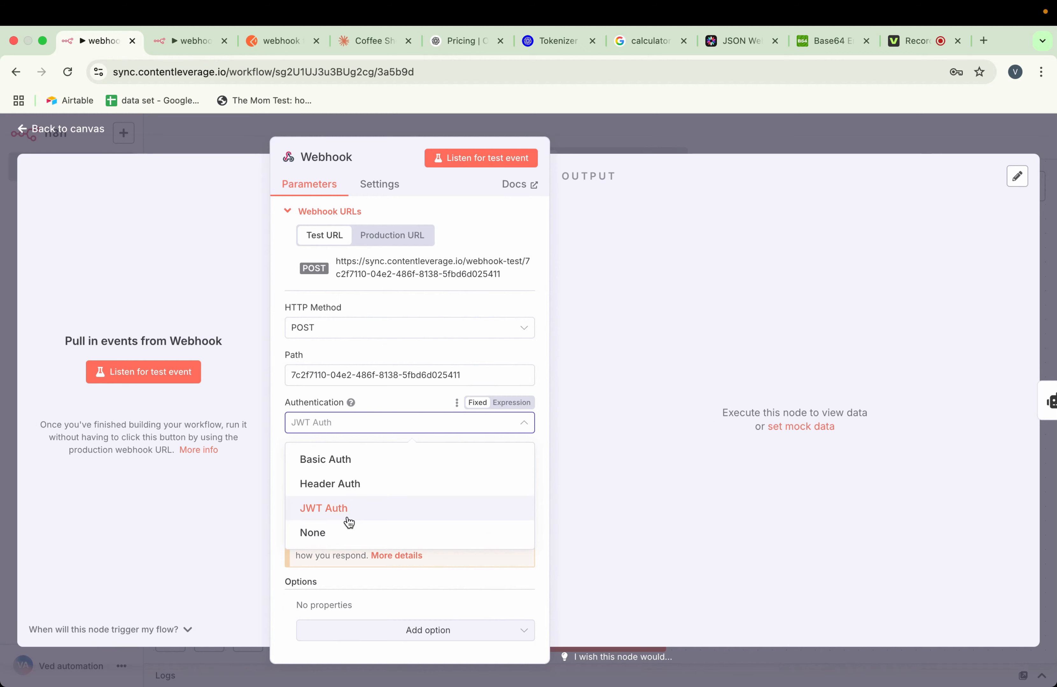
click(387, 410)
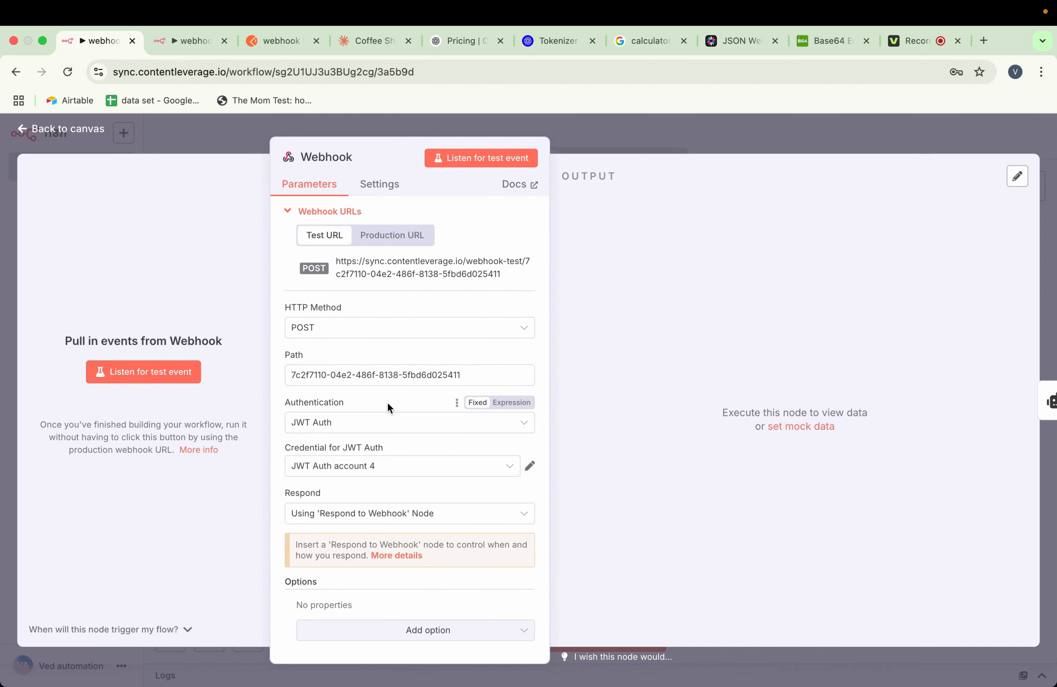
click(563, 152)
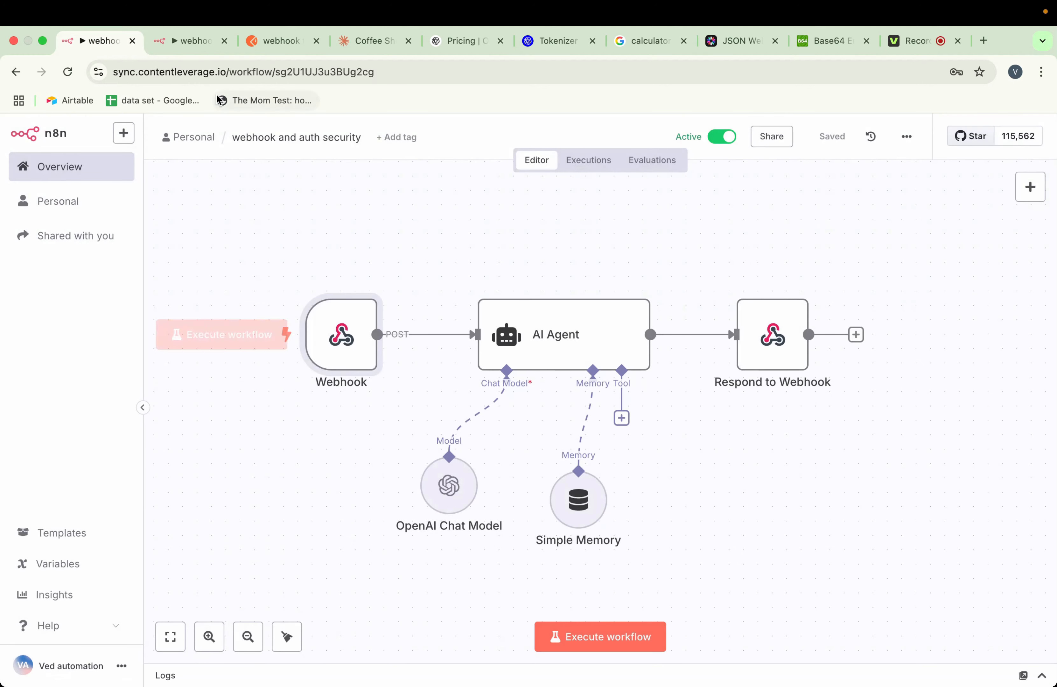
Open the Webhook node in the newest execution and examine the output's authorization header, body message and jwtPayload fields
click(187, 44)
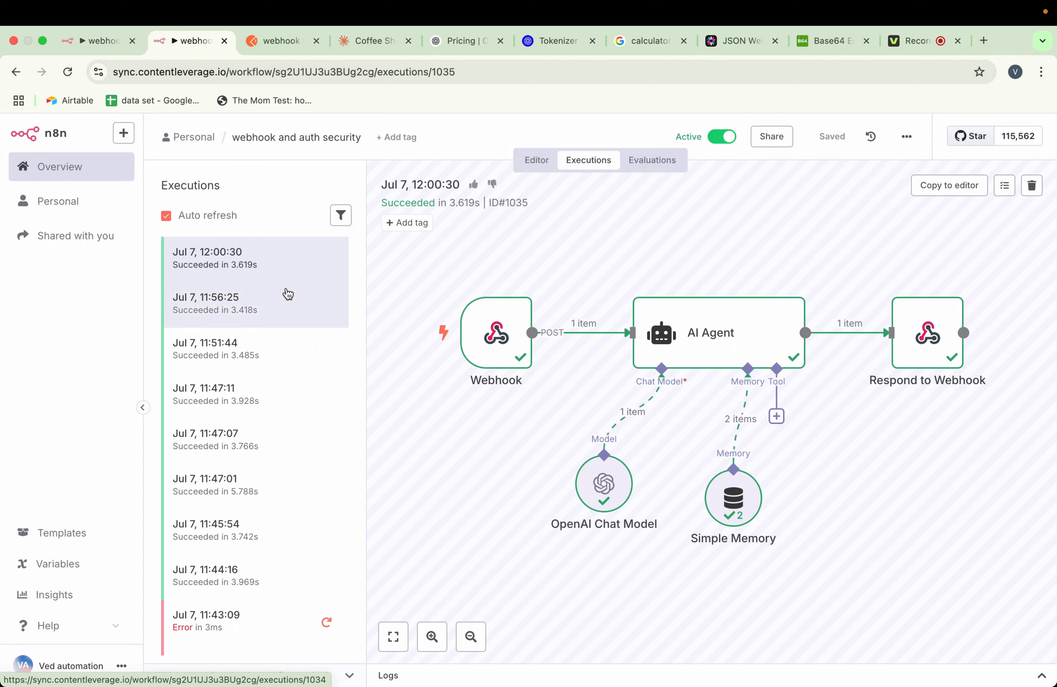
click(523, 281)
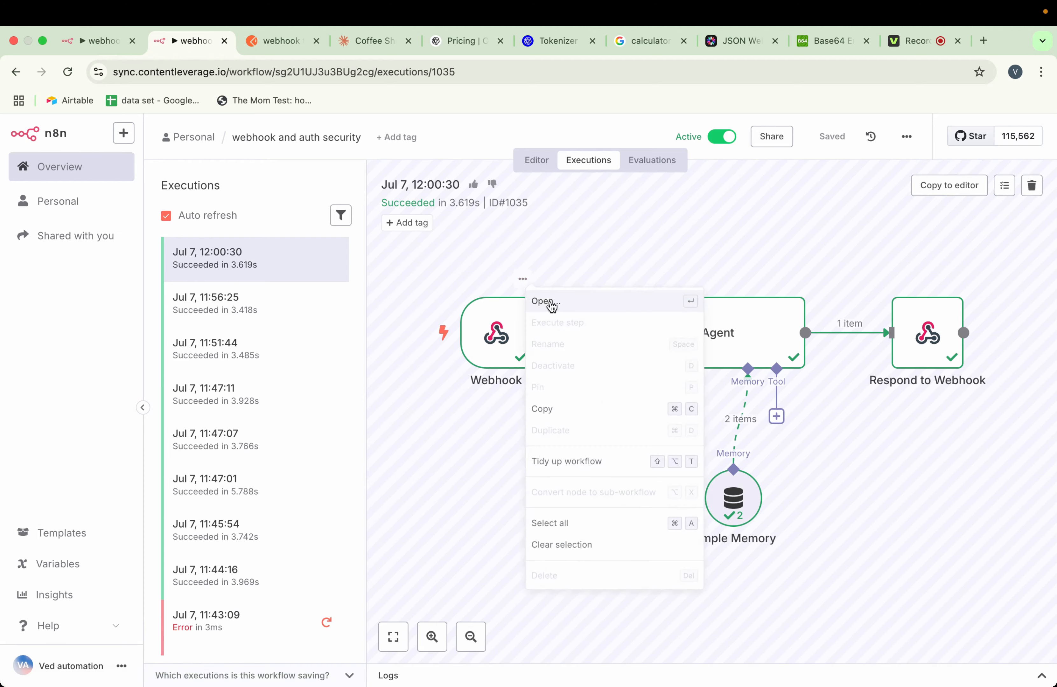
click(534, 301)
scroll(637, 396, down, 5)
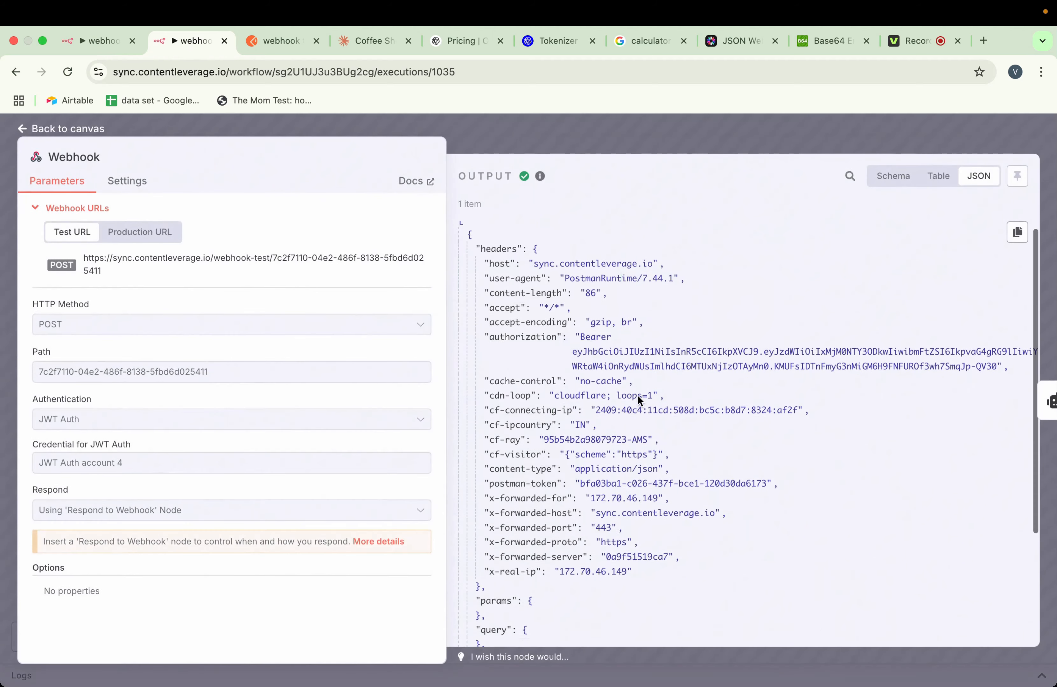
scroll(637, 396, down, 2)
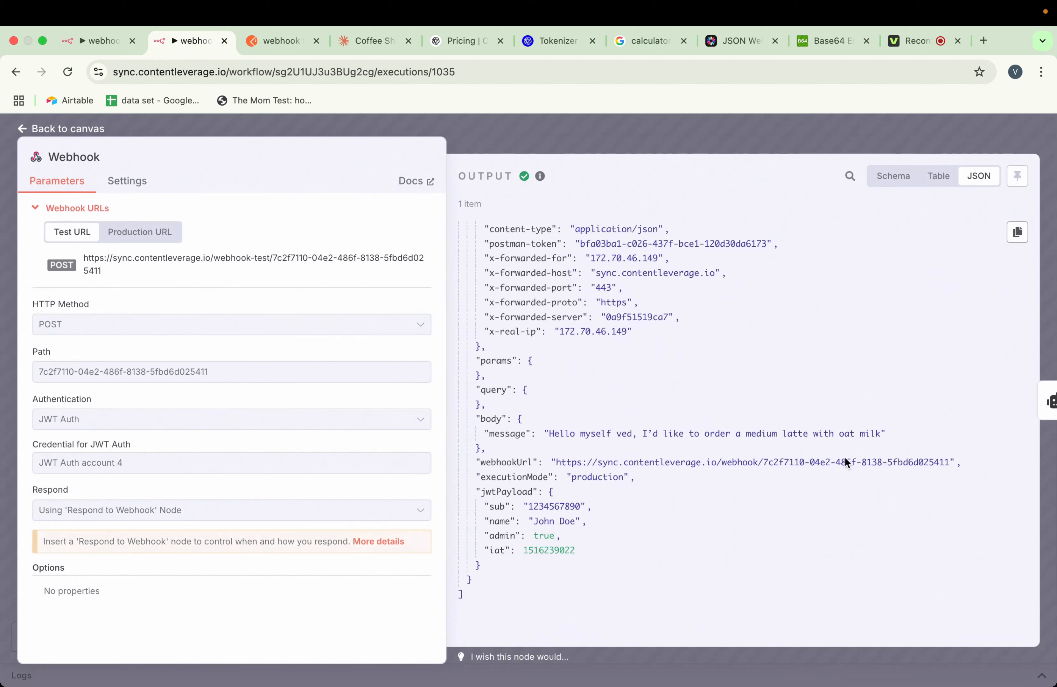
drag(880, 434, 551, 429)
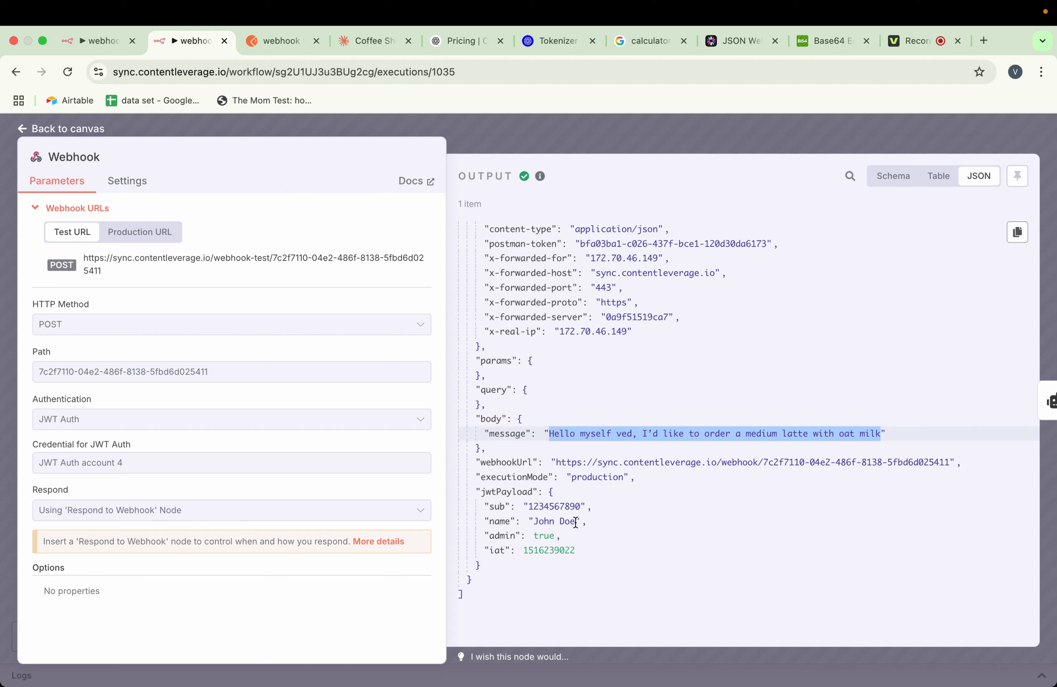
drag(575, 522, 532, 522)
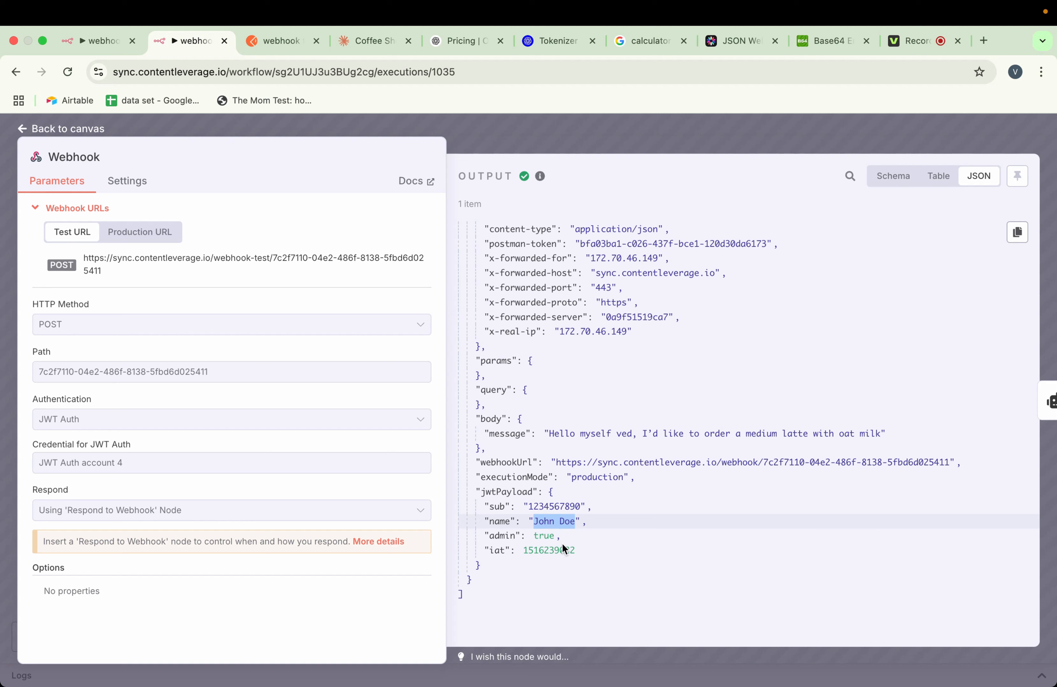
click(600, 512)
click(575, 117)
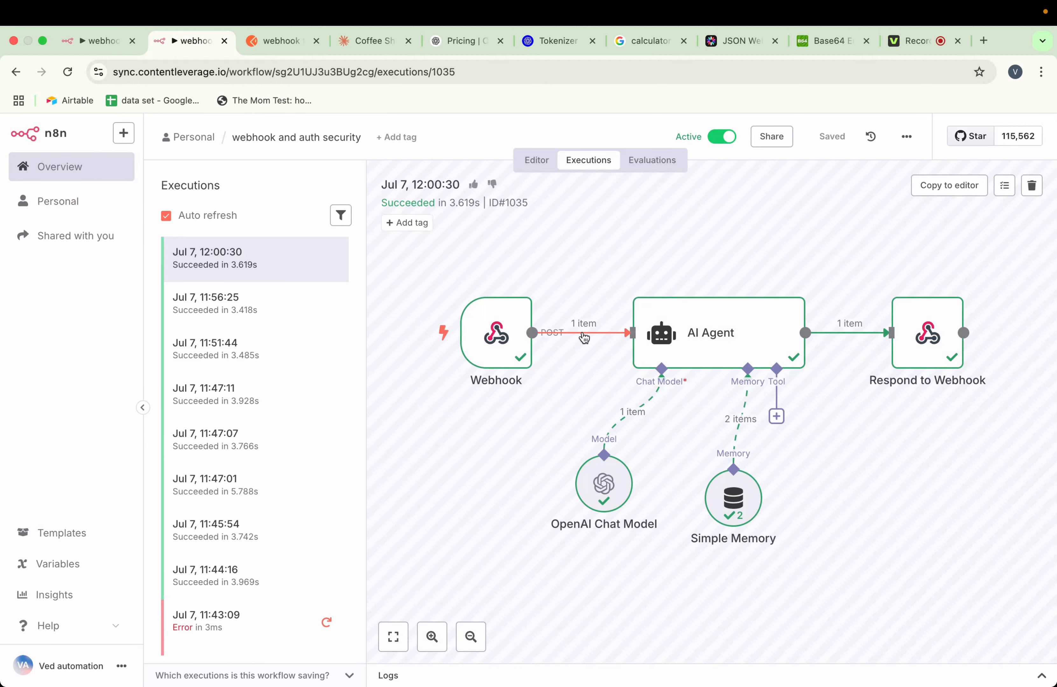
click(87, 45)
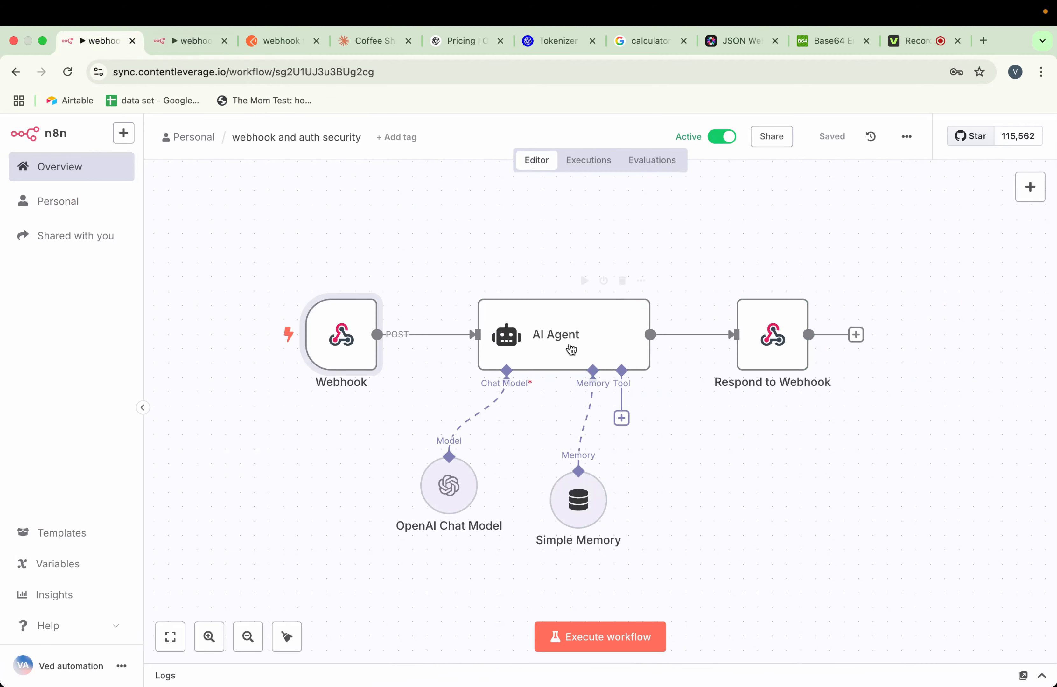
click(415, 334)
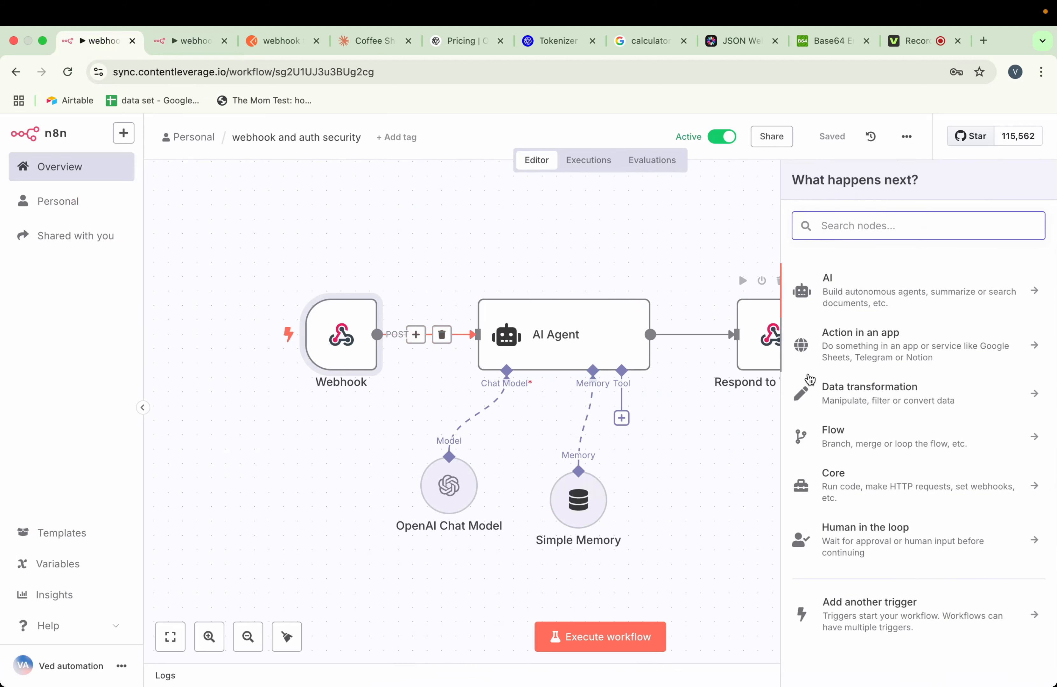
click(485, 240)
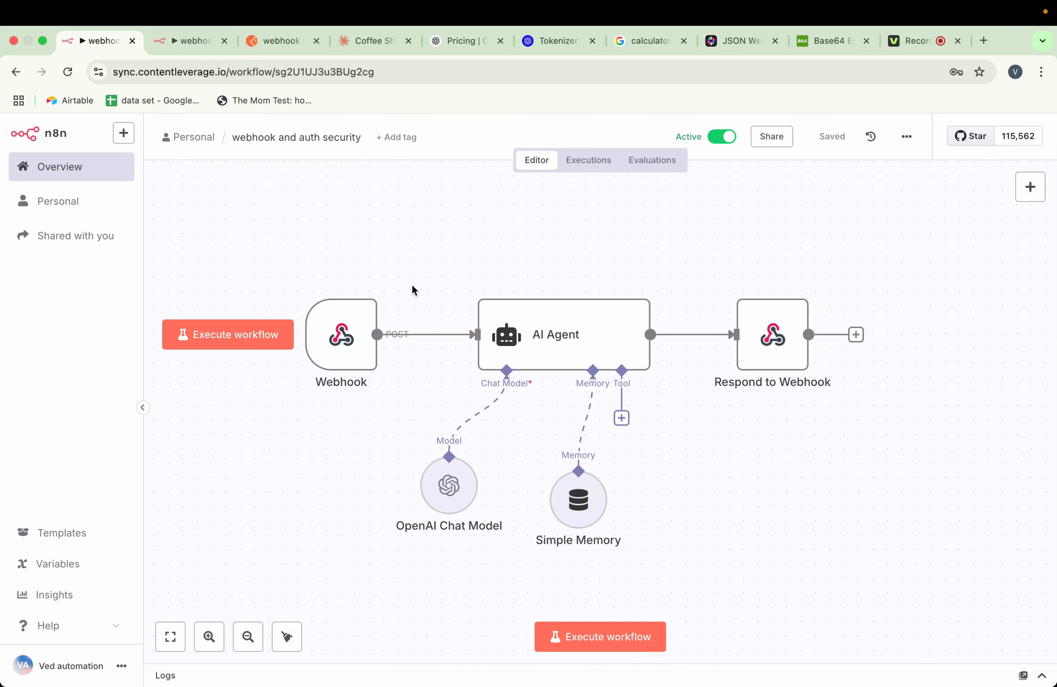
Revisit the workflow's executions and examine the encoded token and decoded payload in the jwt.io debugger
click(187, 39)
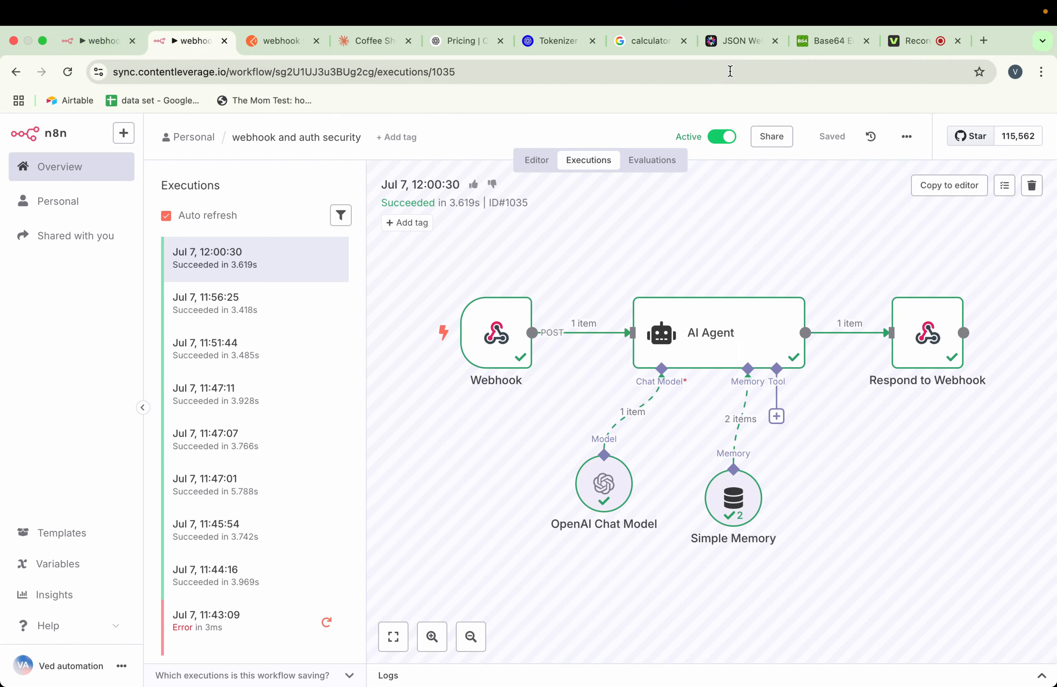
click(727, 44)
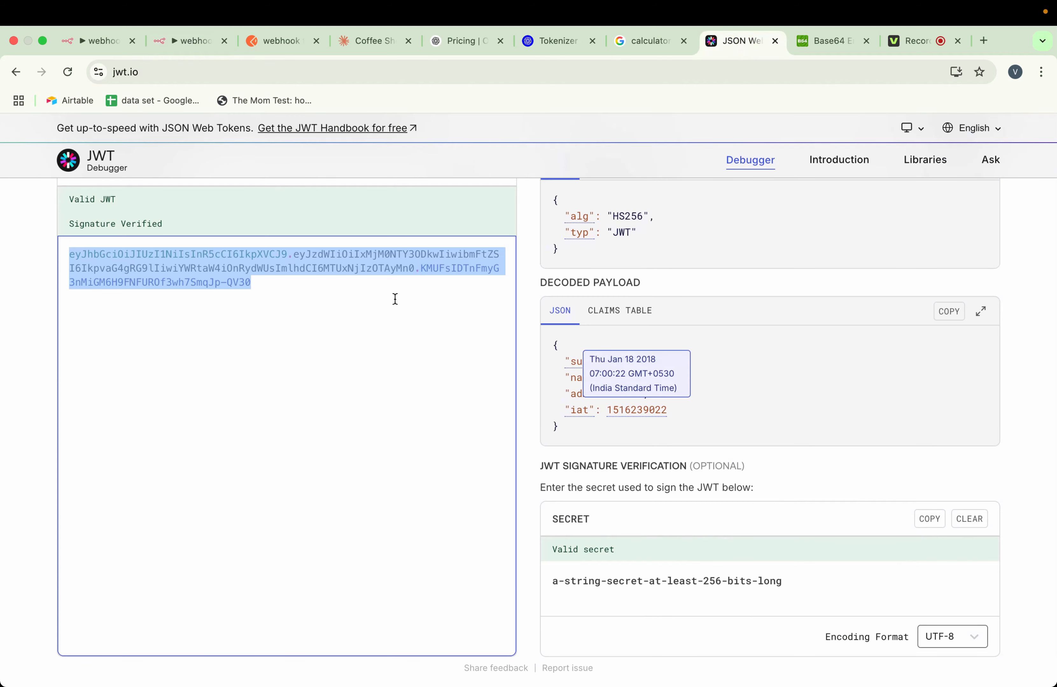
click(264, 279)
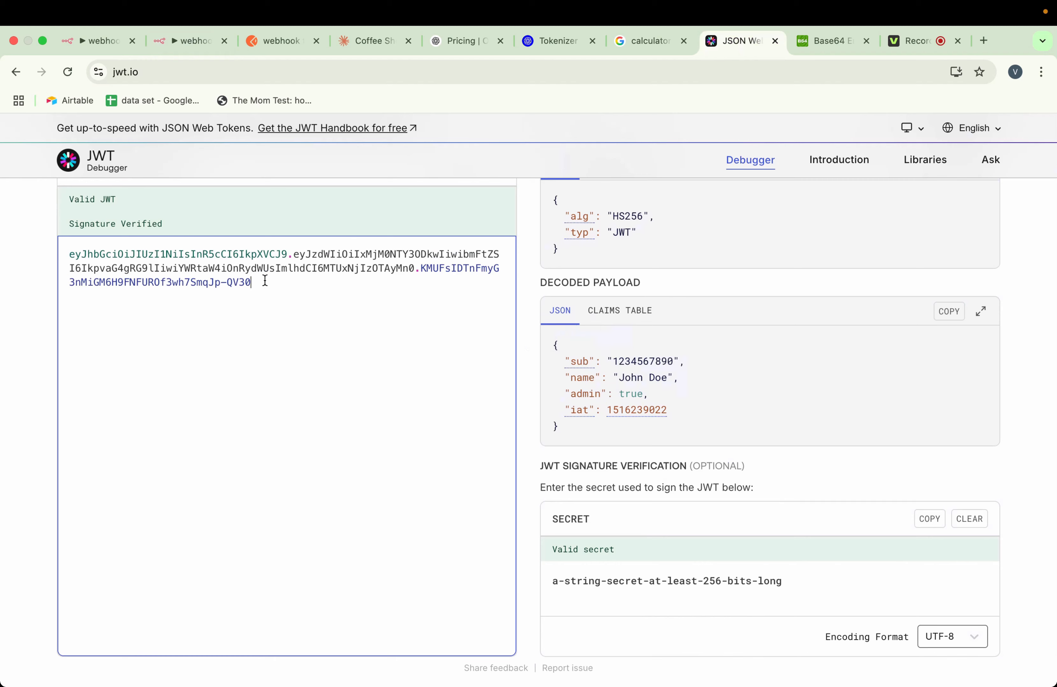
Switch back to the n8n workflow editor and download the webhook and auth security workflow as a JSON file
click(108, 47)
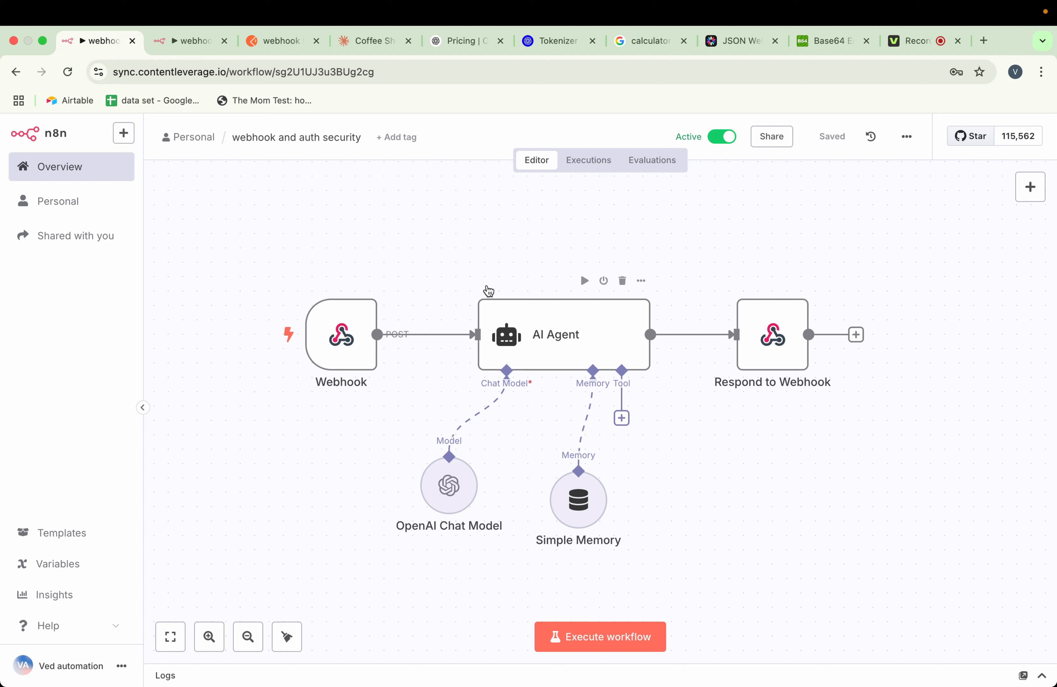
click(906, 137)
click(889, 191)
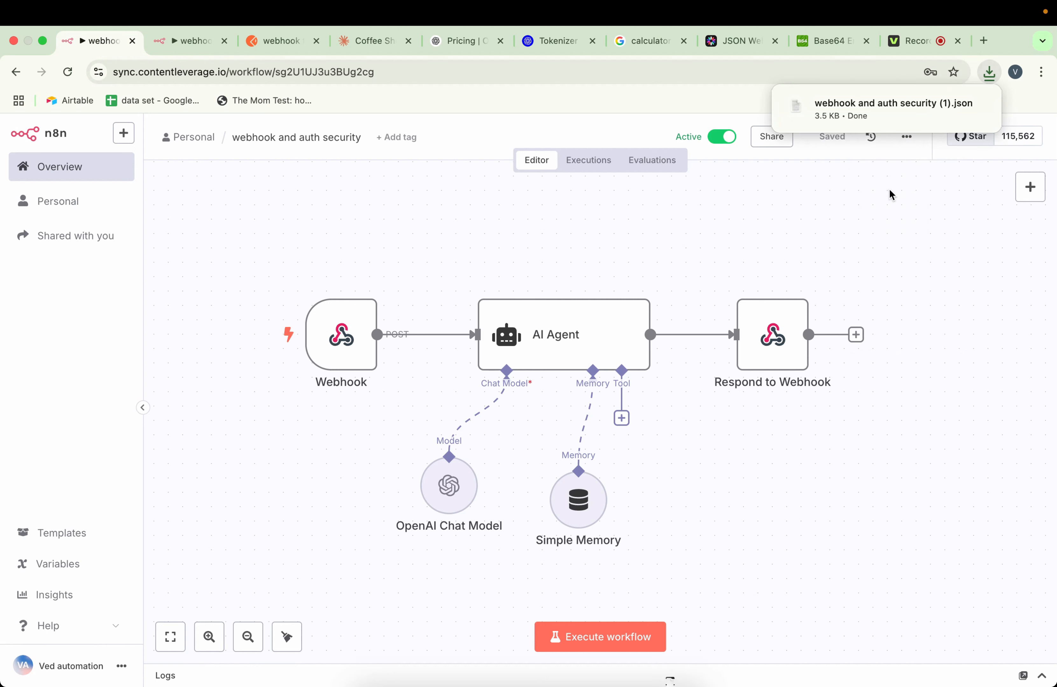